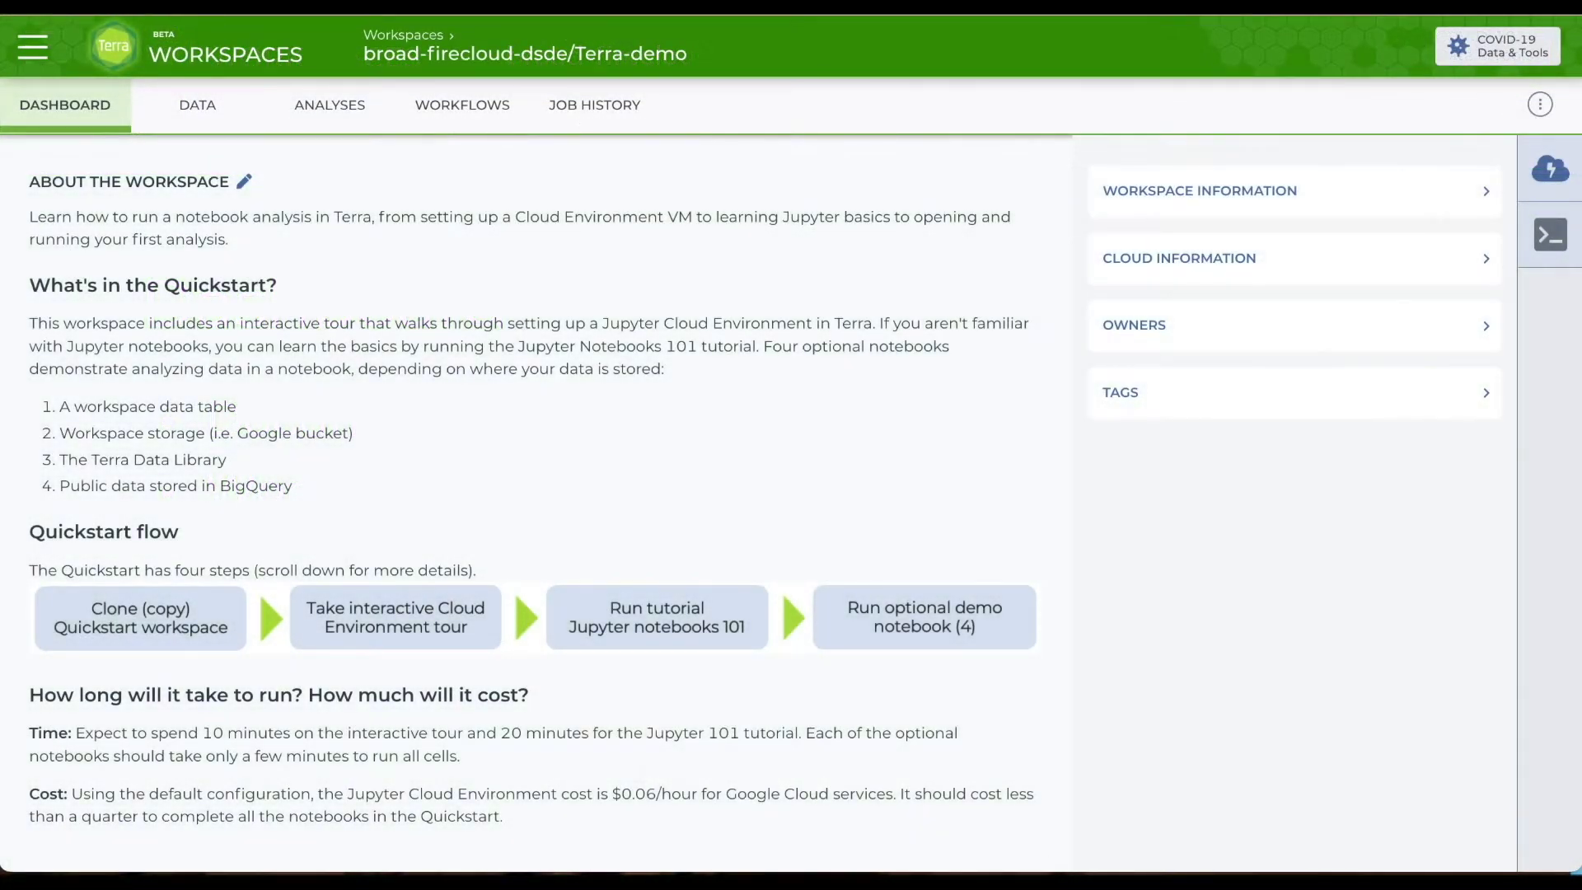
- Review the workspace dashboard, then edit and save the workspace description
scroll(876, 651, "down", 2)
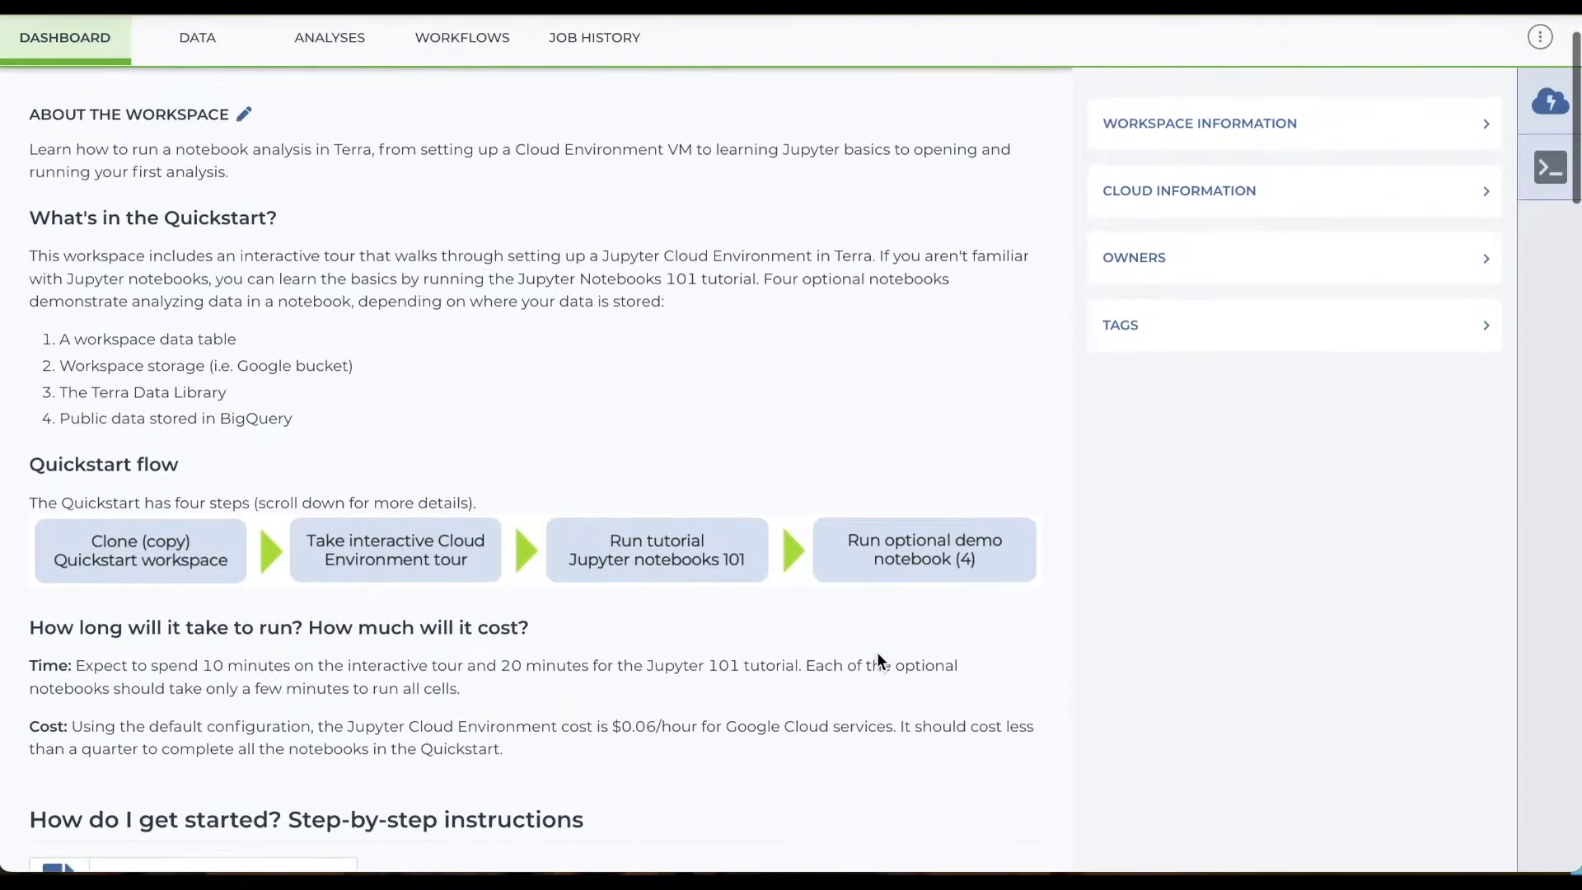
scroll(878, 654, "down", 5)
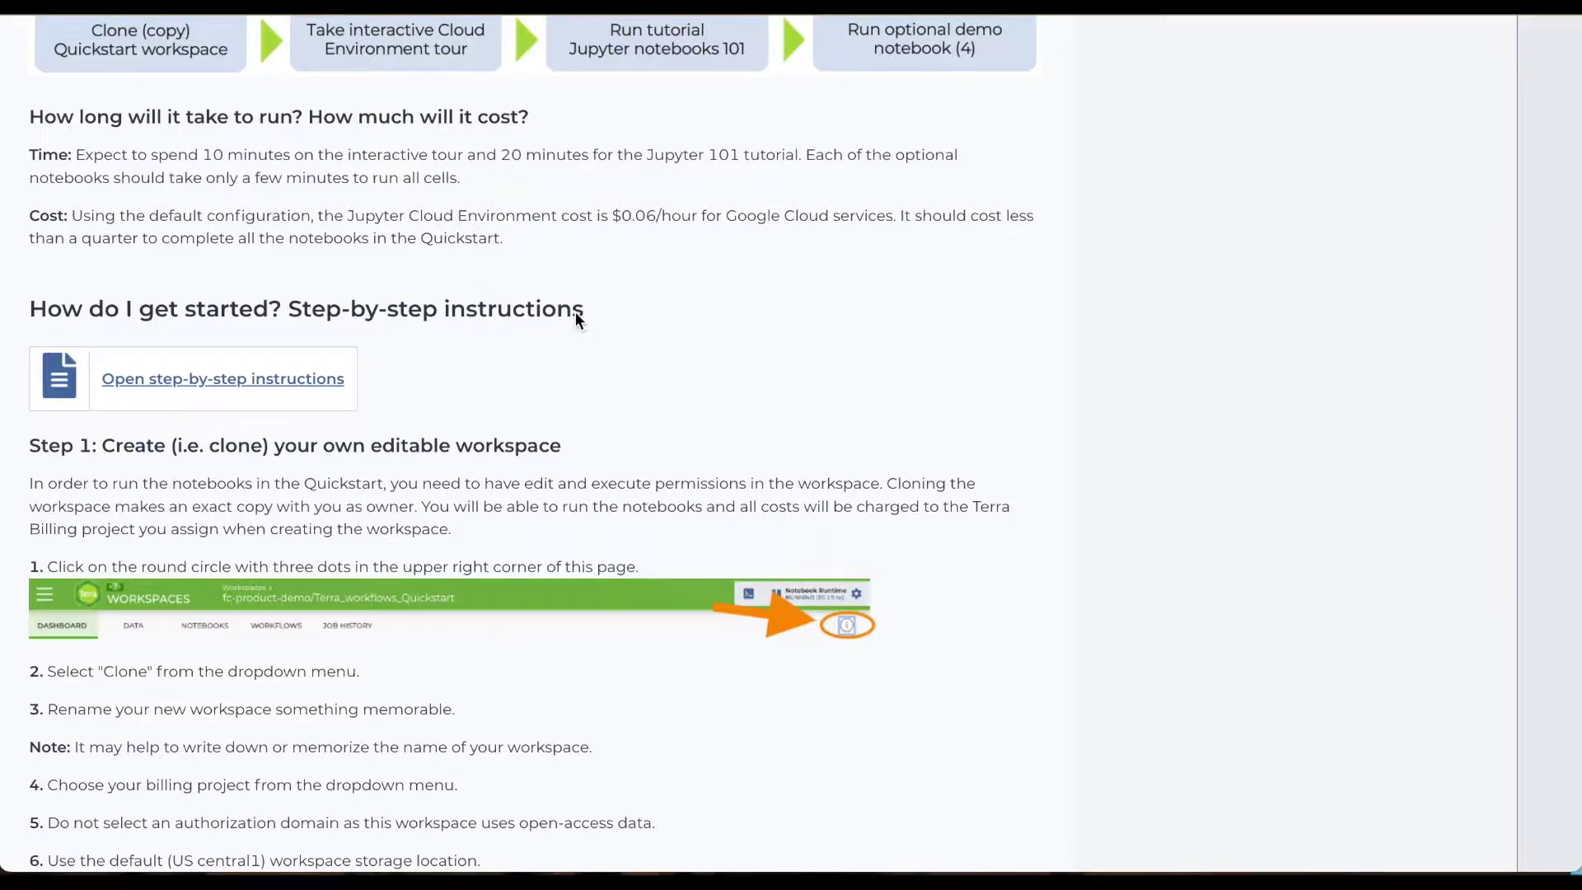
scroll(575, 313, "up", 4)
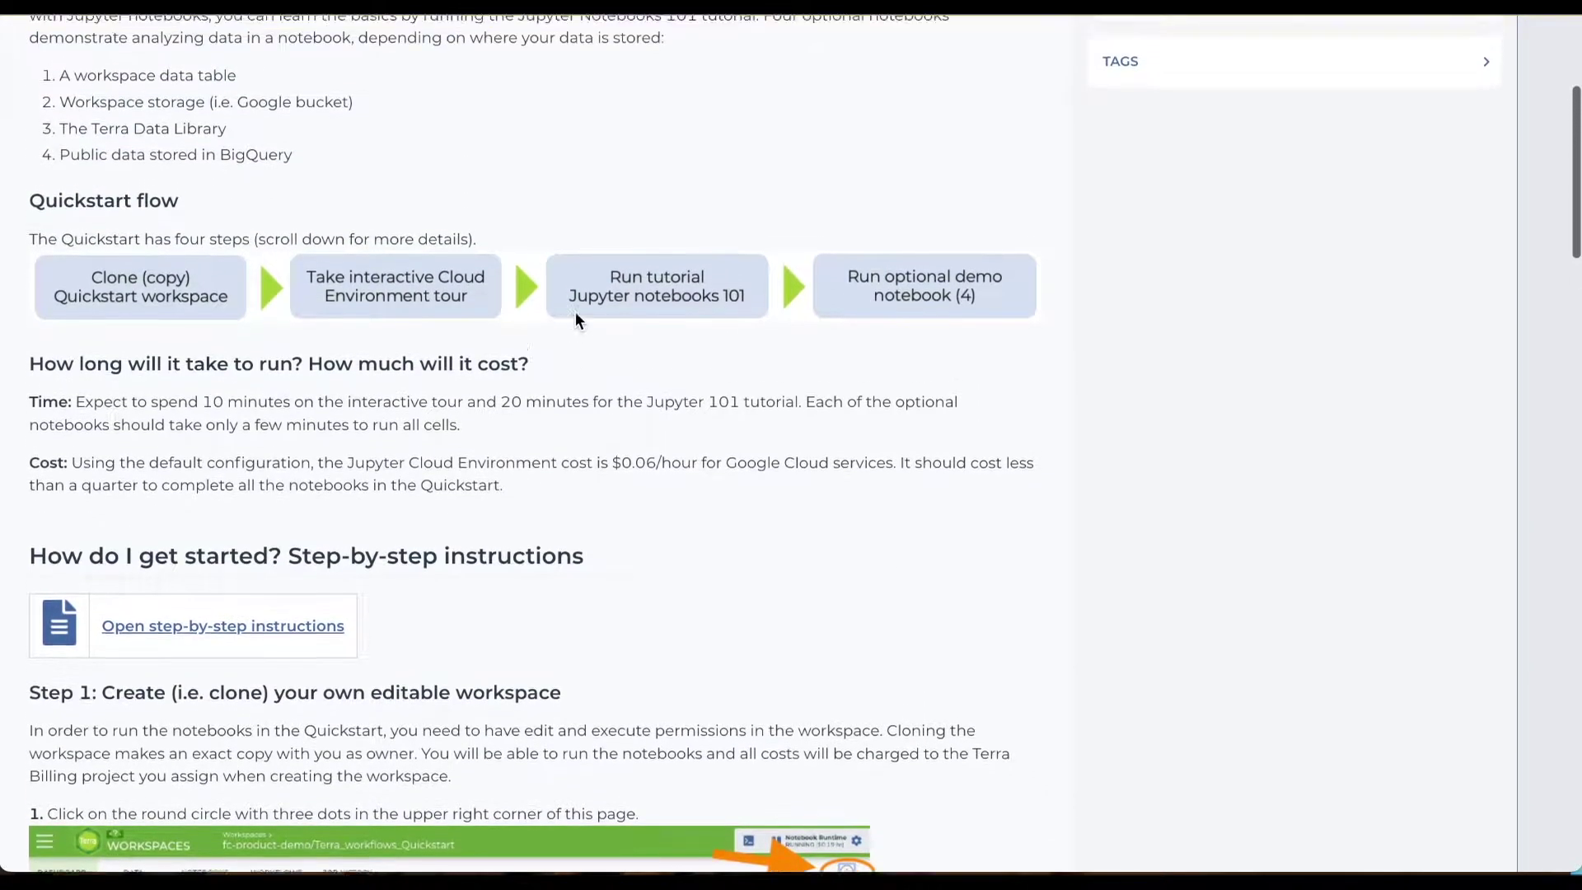
scroll(576, 313, "up", 1)
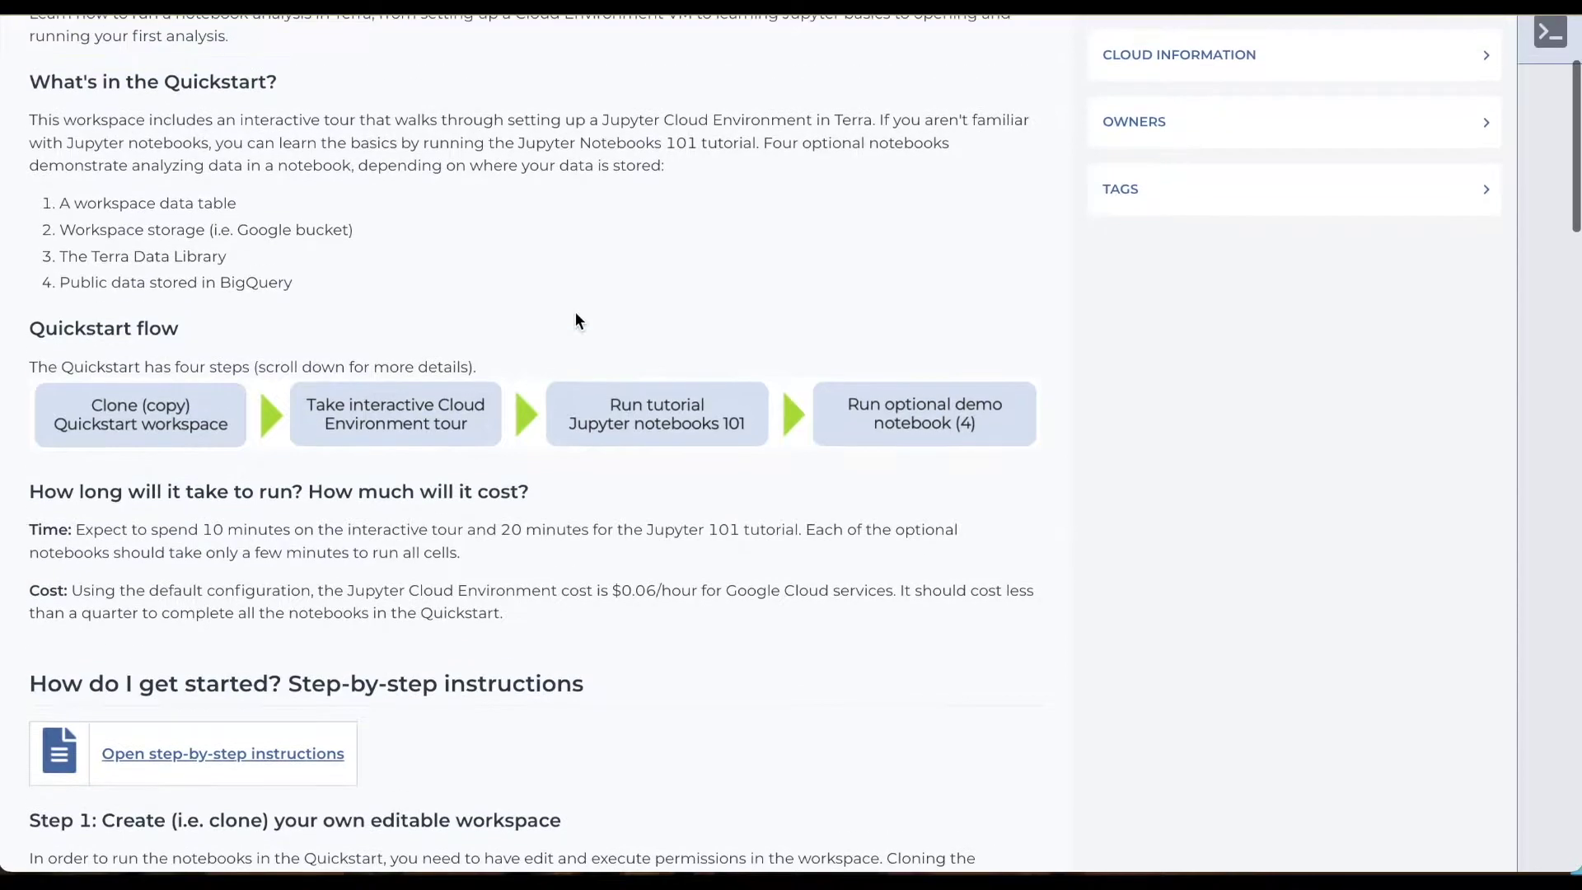
scroll(575, 320, "up", 2)
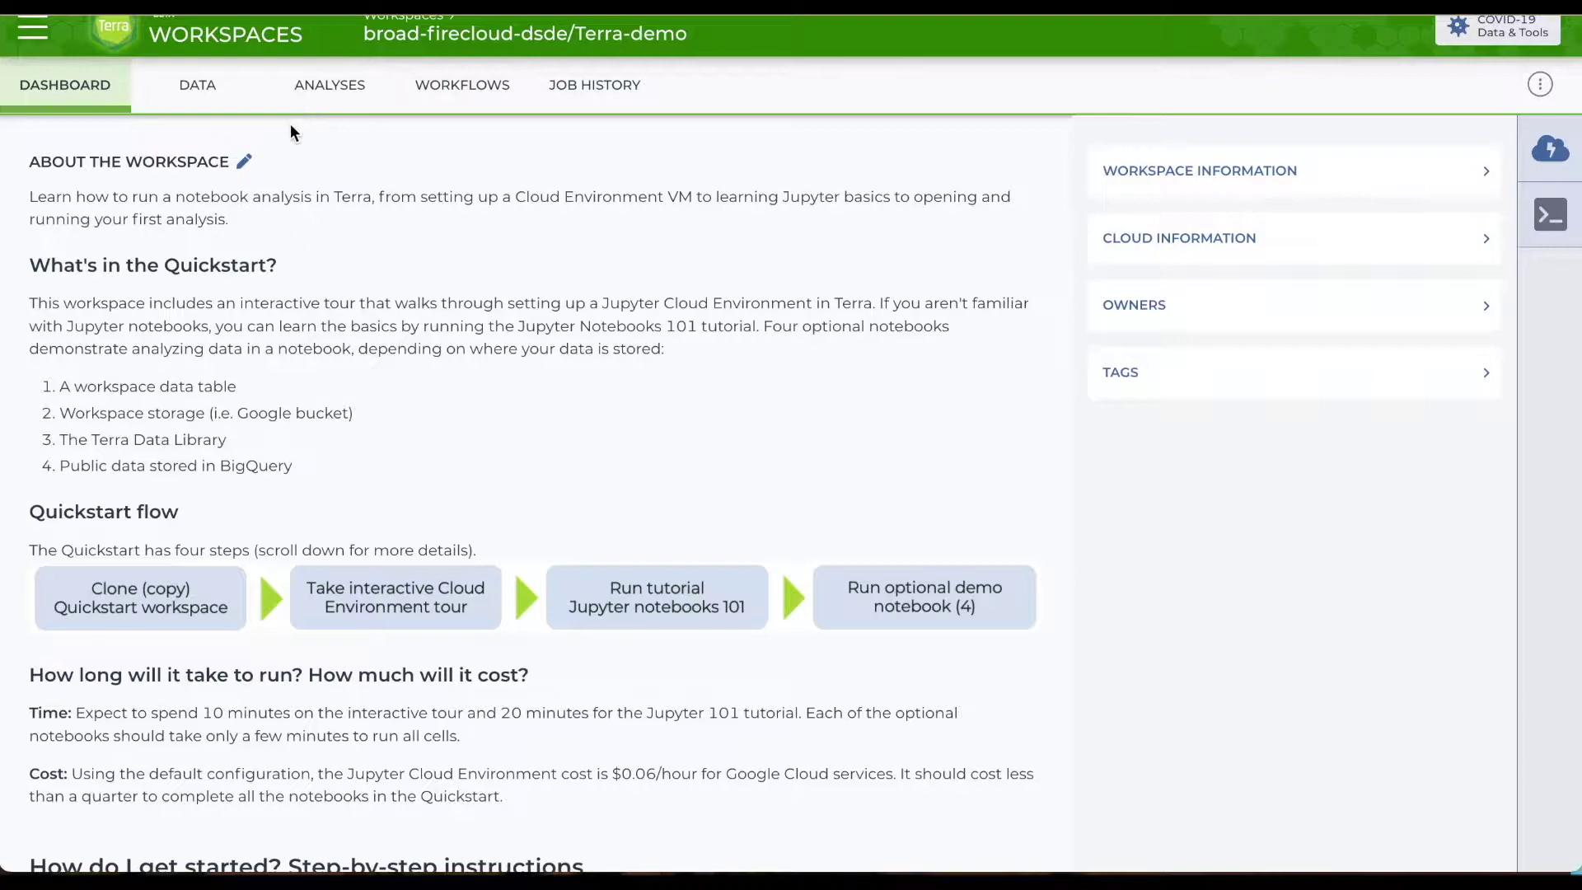
left_click(246, 161)
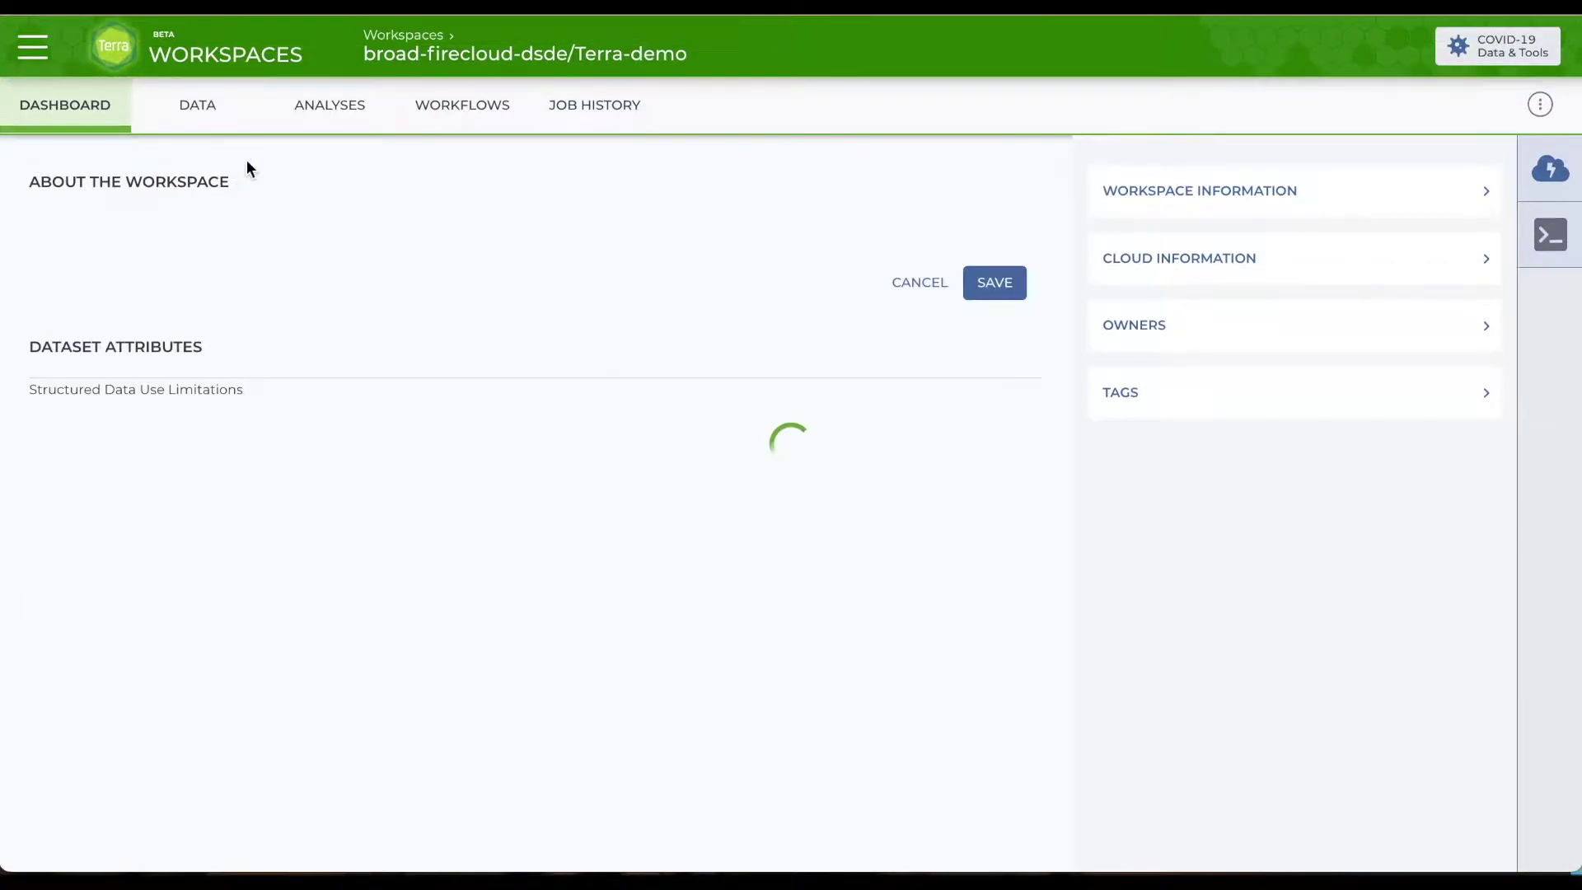
scroll(309, 325, "down", 2)
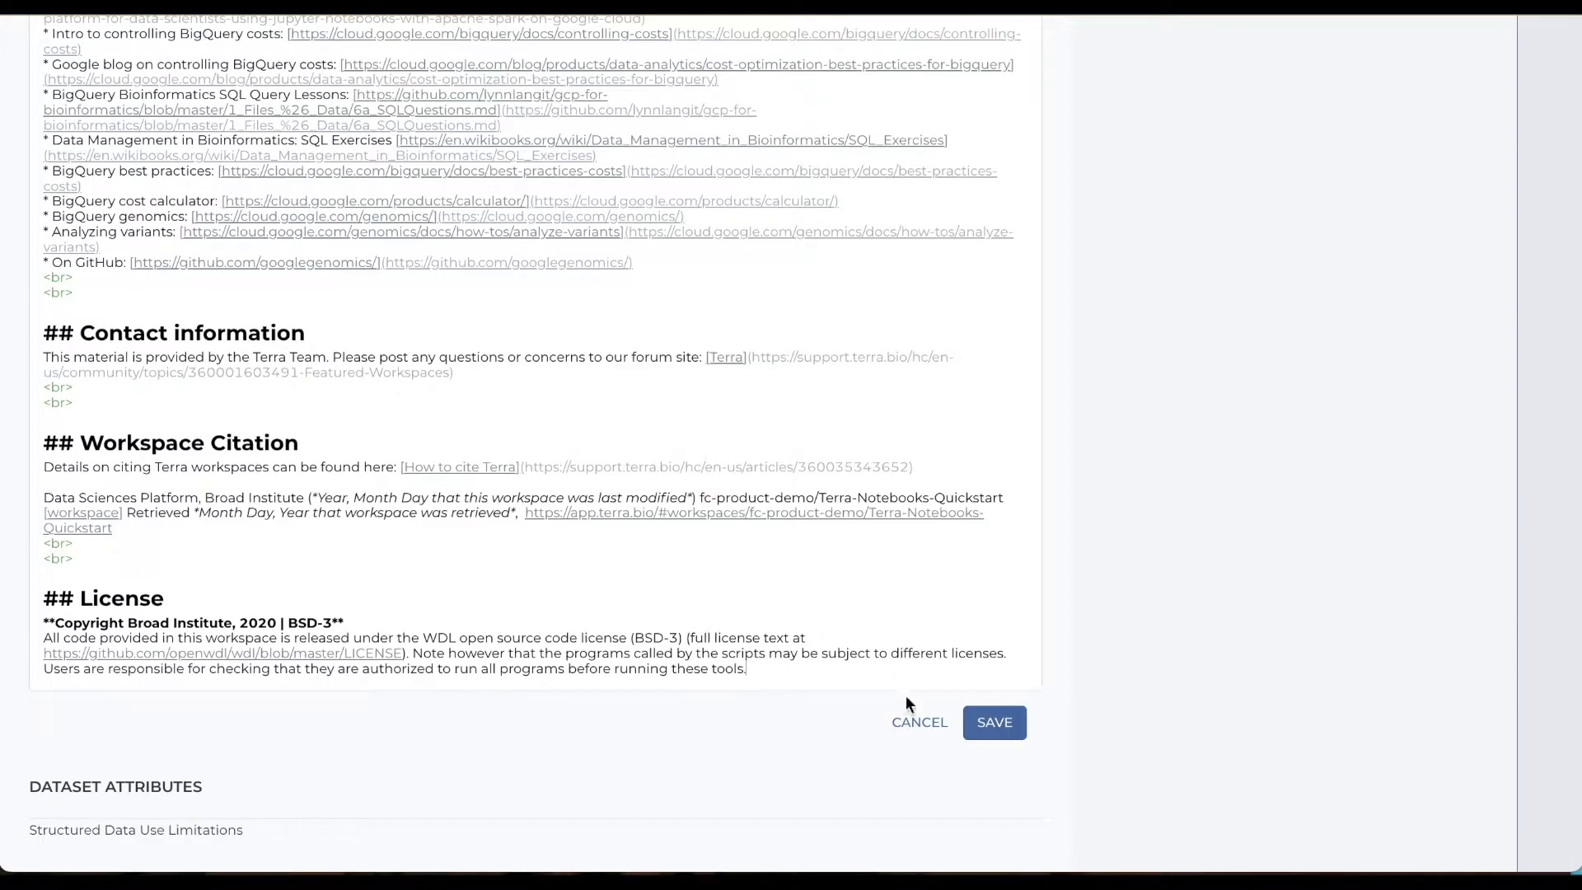
left_click(994, 725)
scroll(1098, 460, "up", 12)
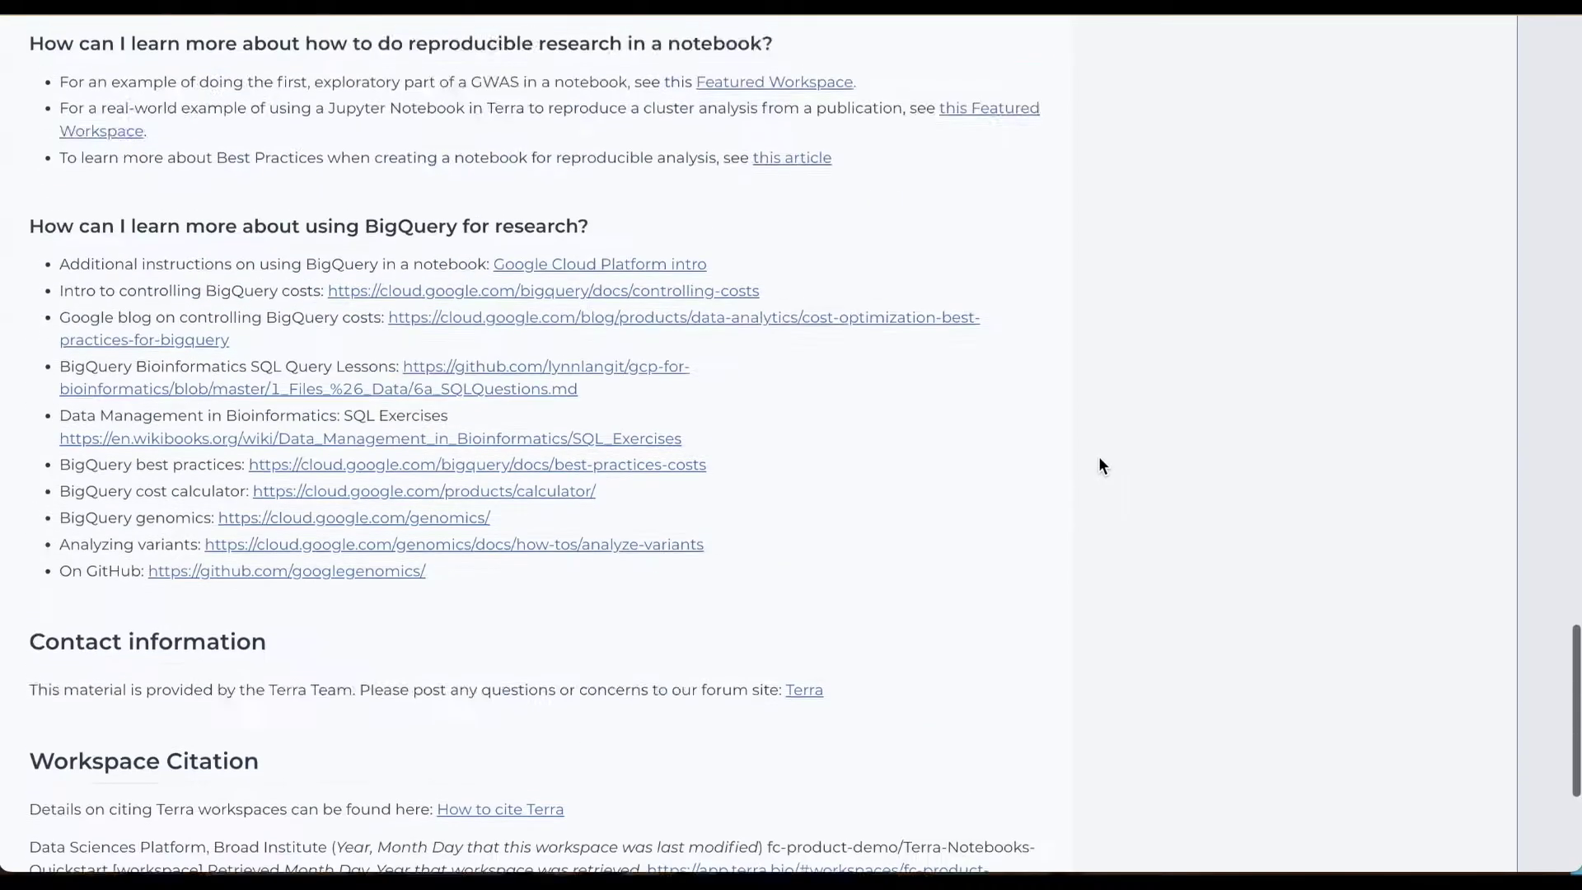
scroll(1098, 465, "up", 10)
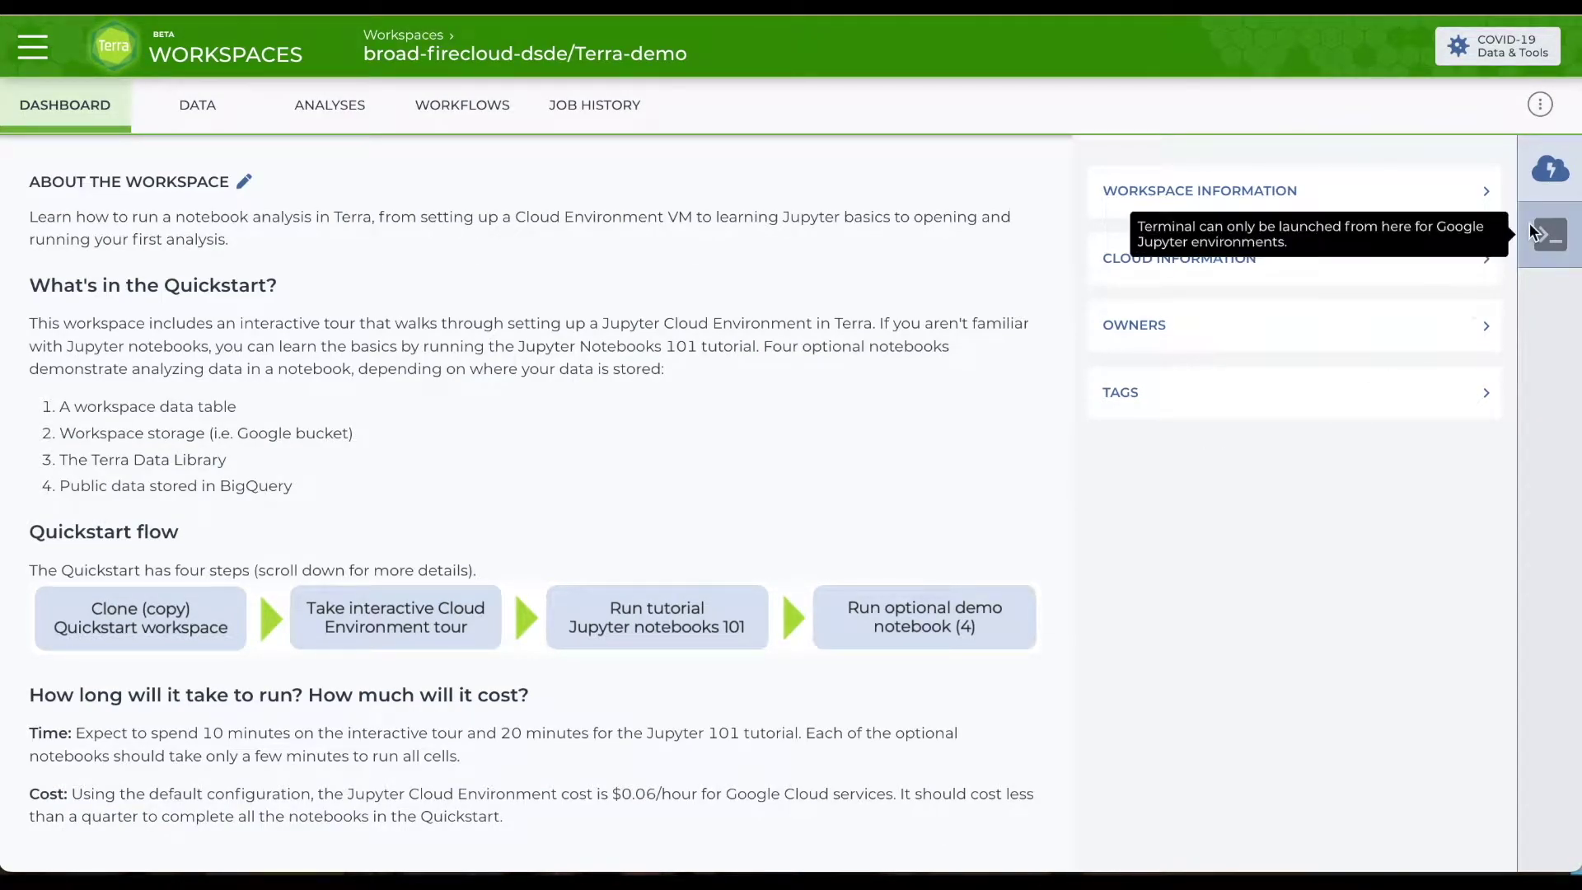
- Expand and collapse the workspace information, cloud location/bucket and owners panels
left_click(1487, 196)
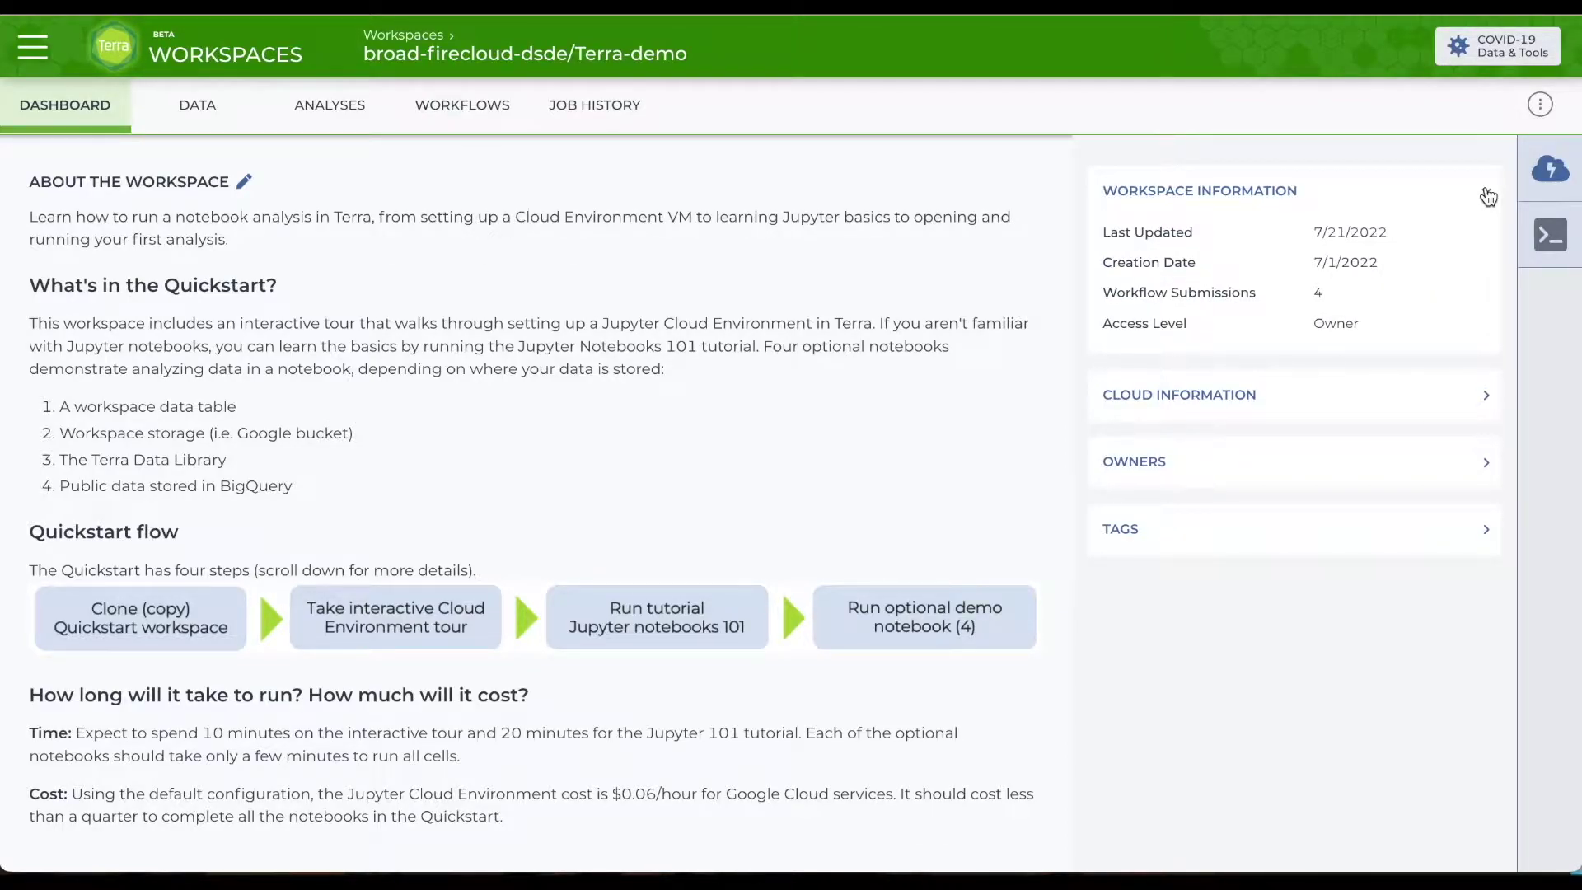
left_click(1488, 196)
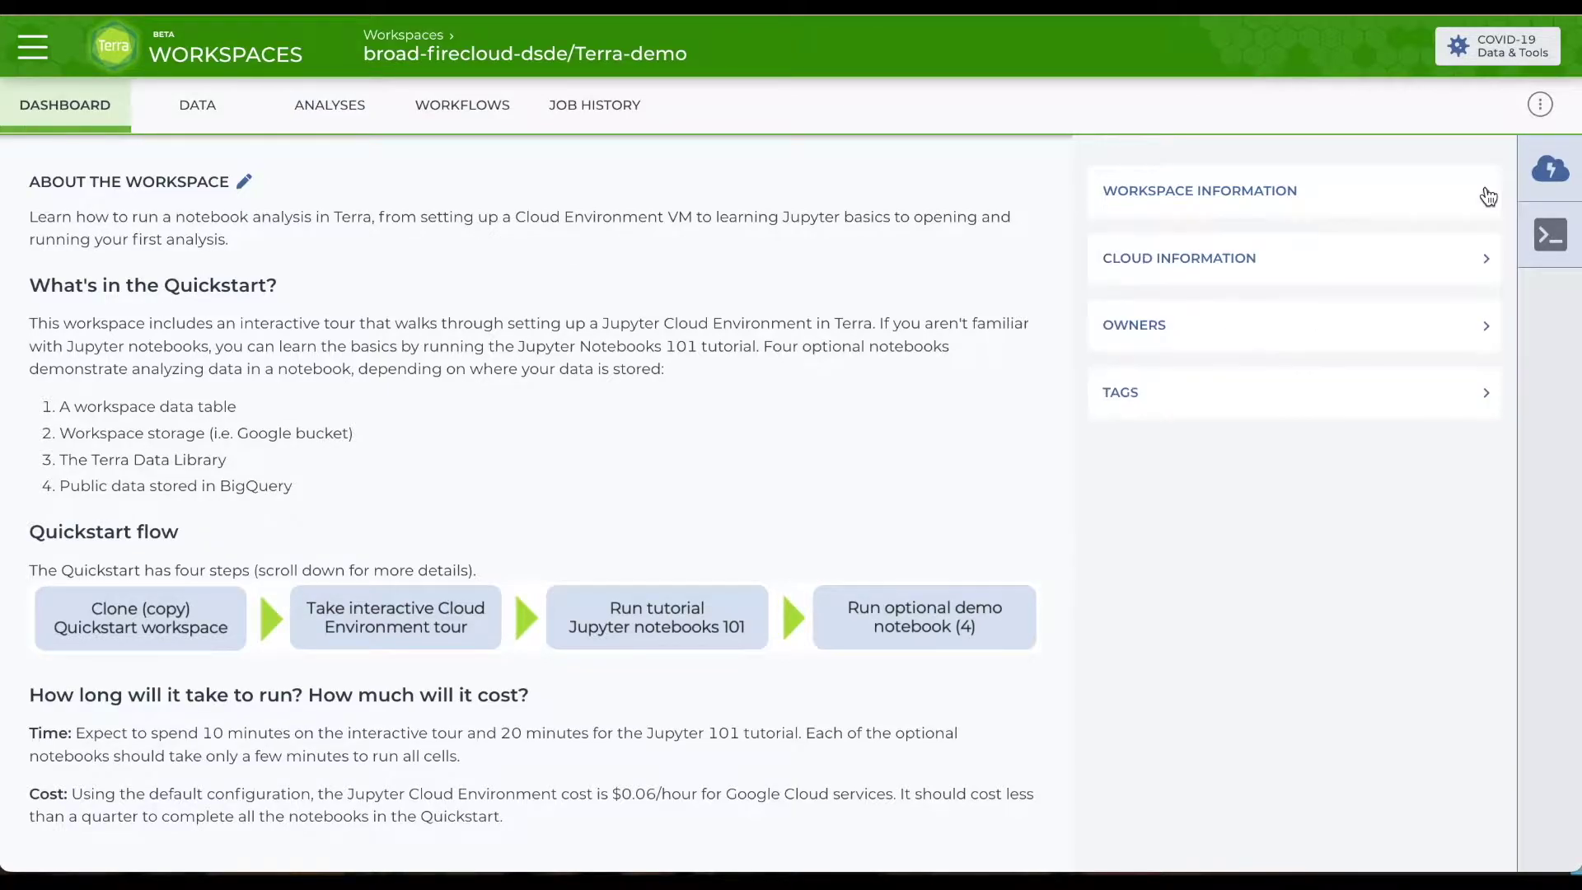
left_click(1489, 260)
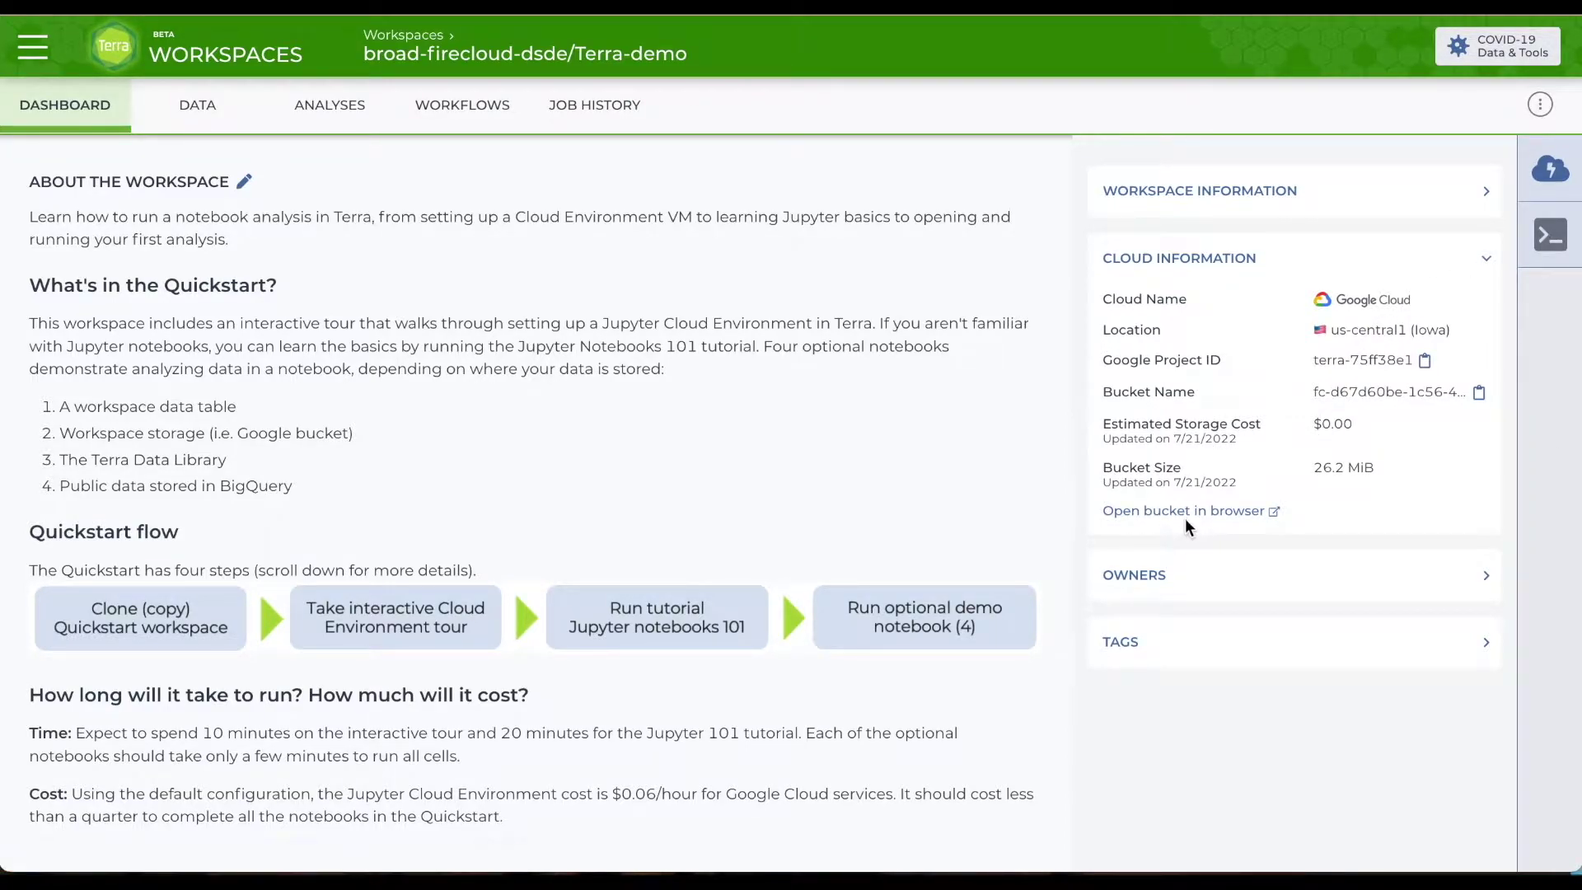
left_click(1489, 268)
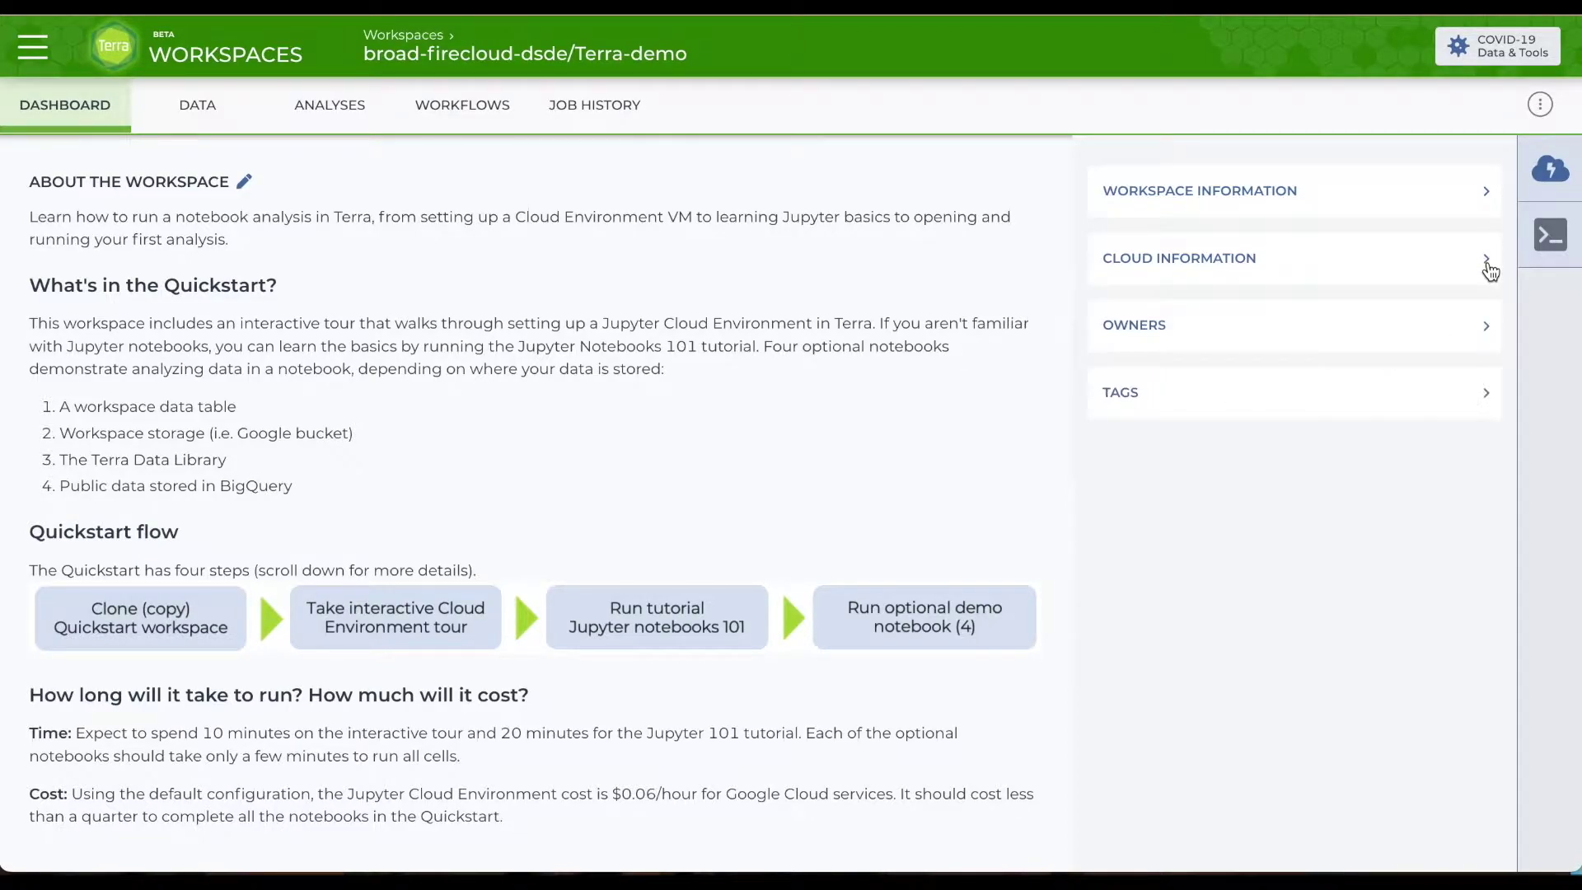
left_click(1490, 332)
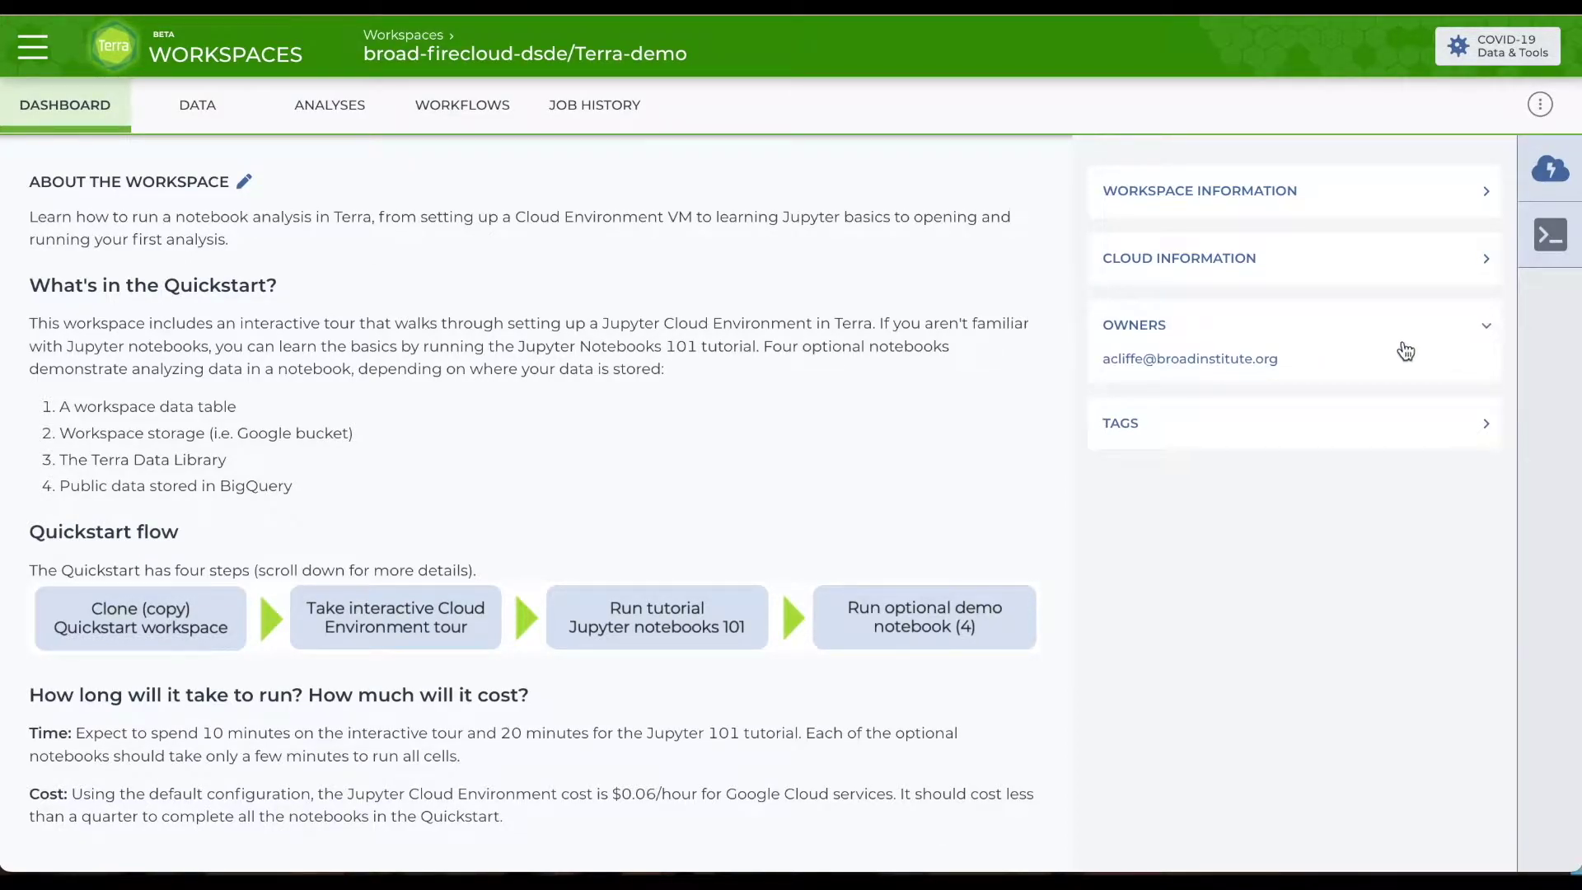
left_click(1486, 332)
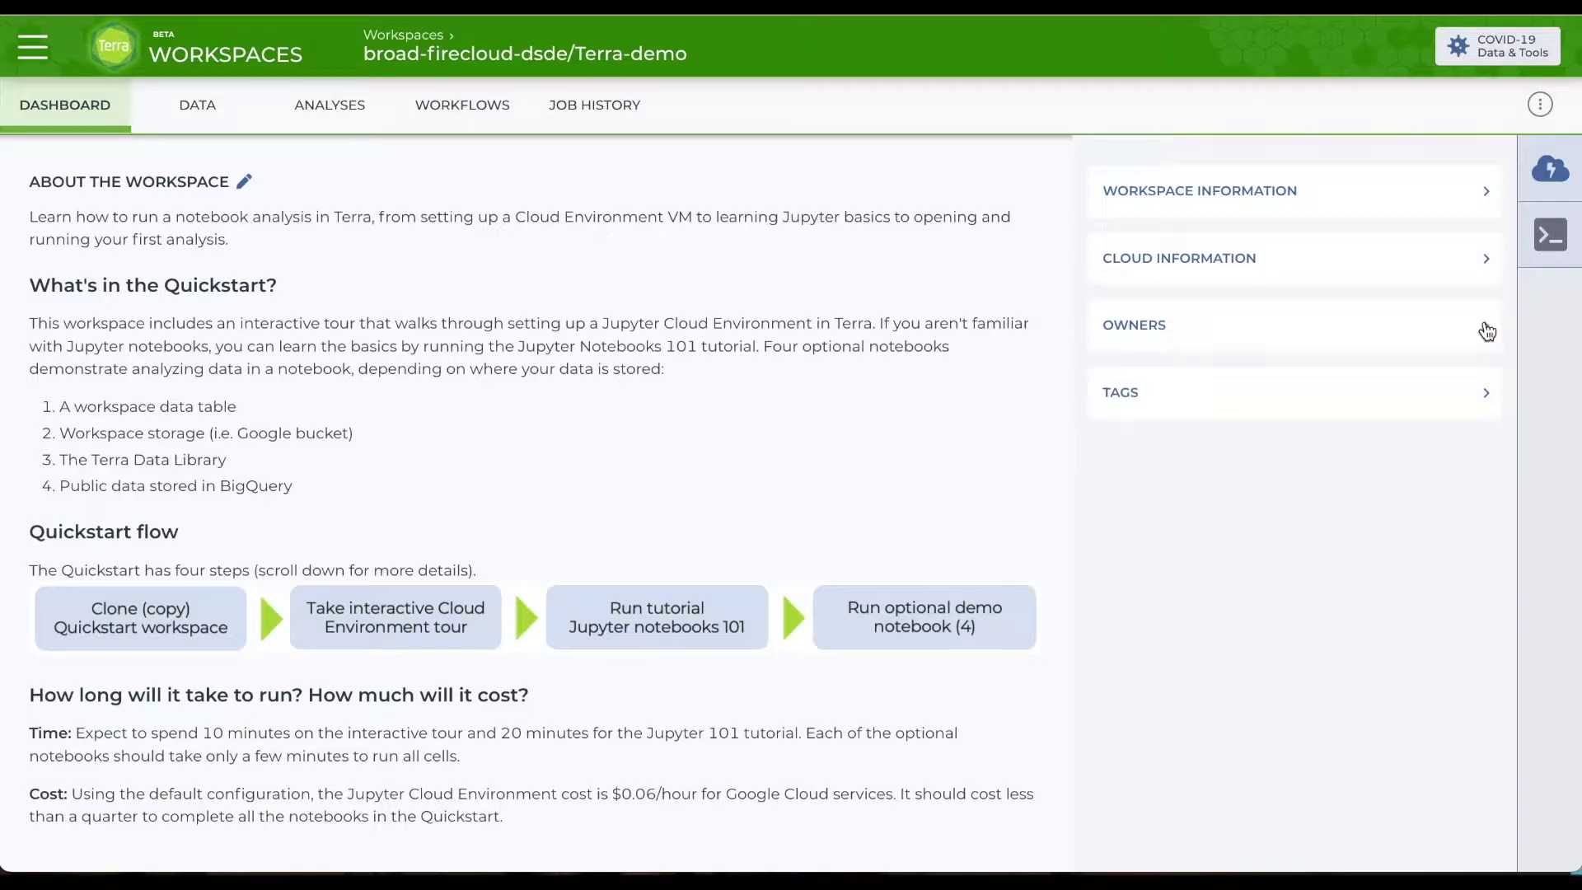
- Check the workspace tags, then list the bucket's folders under Data > Files
left_click(1487, 396)
left_click(1488, 399)
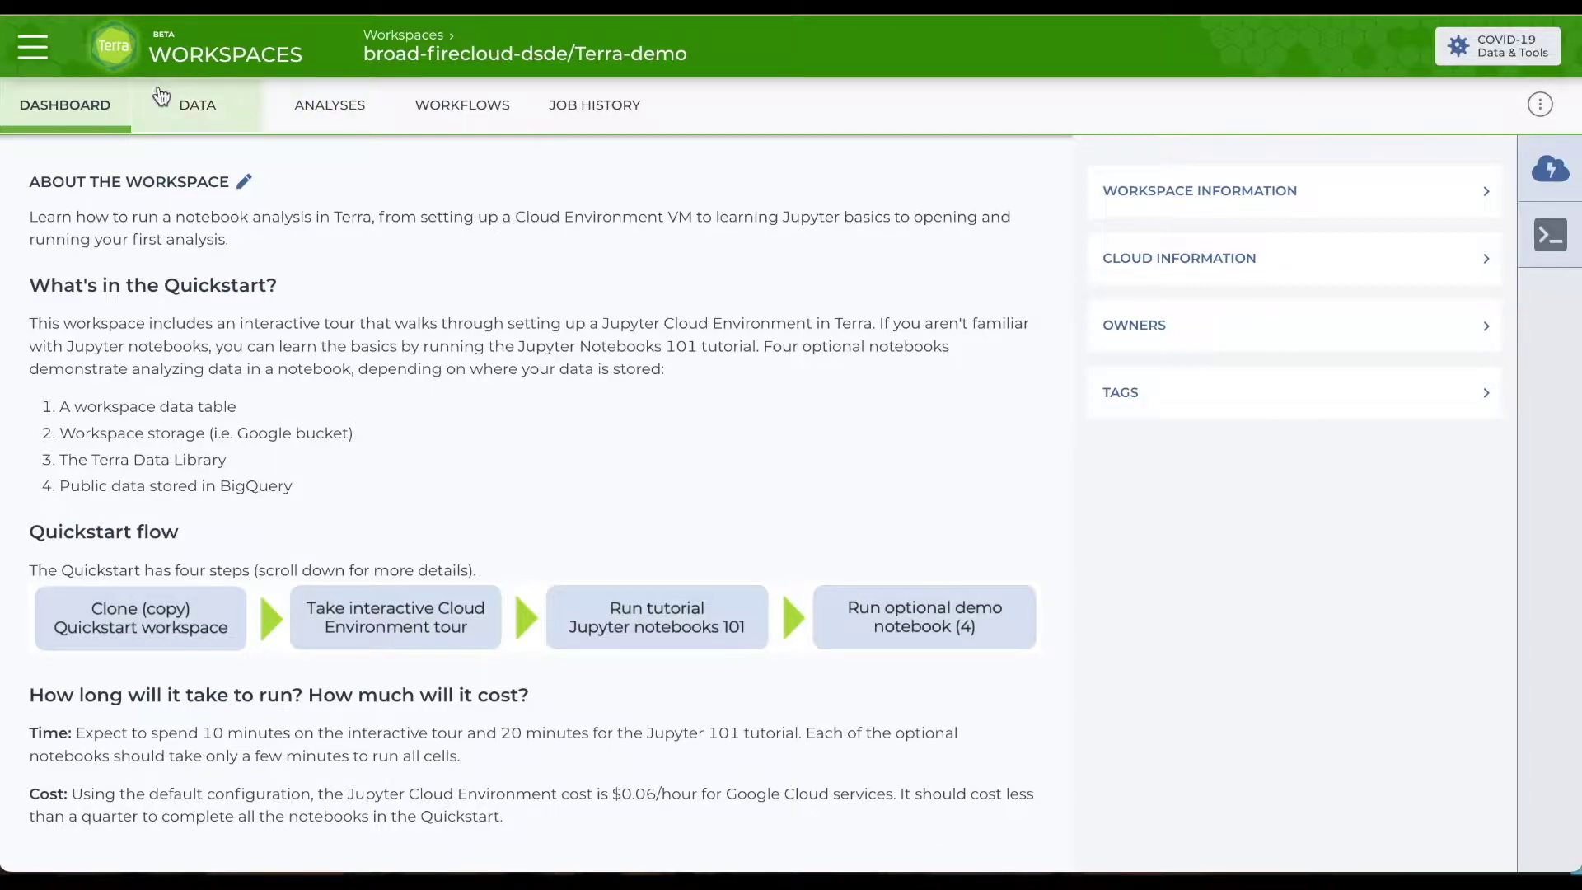
left_click(183, 108)
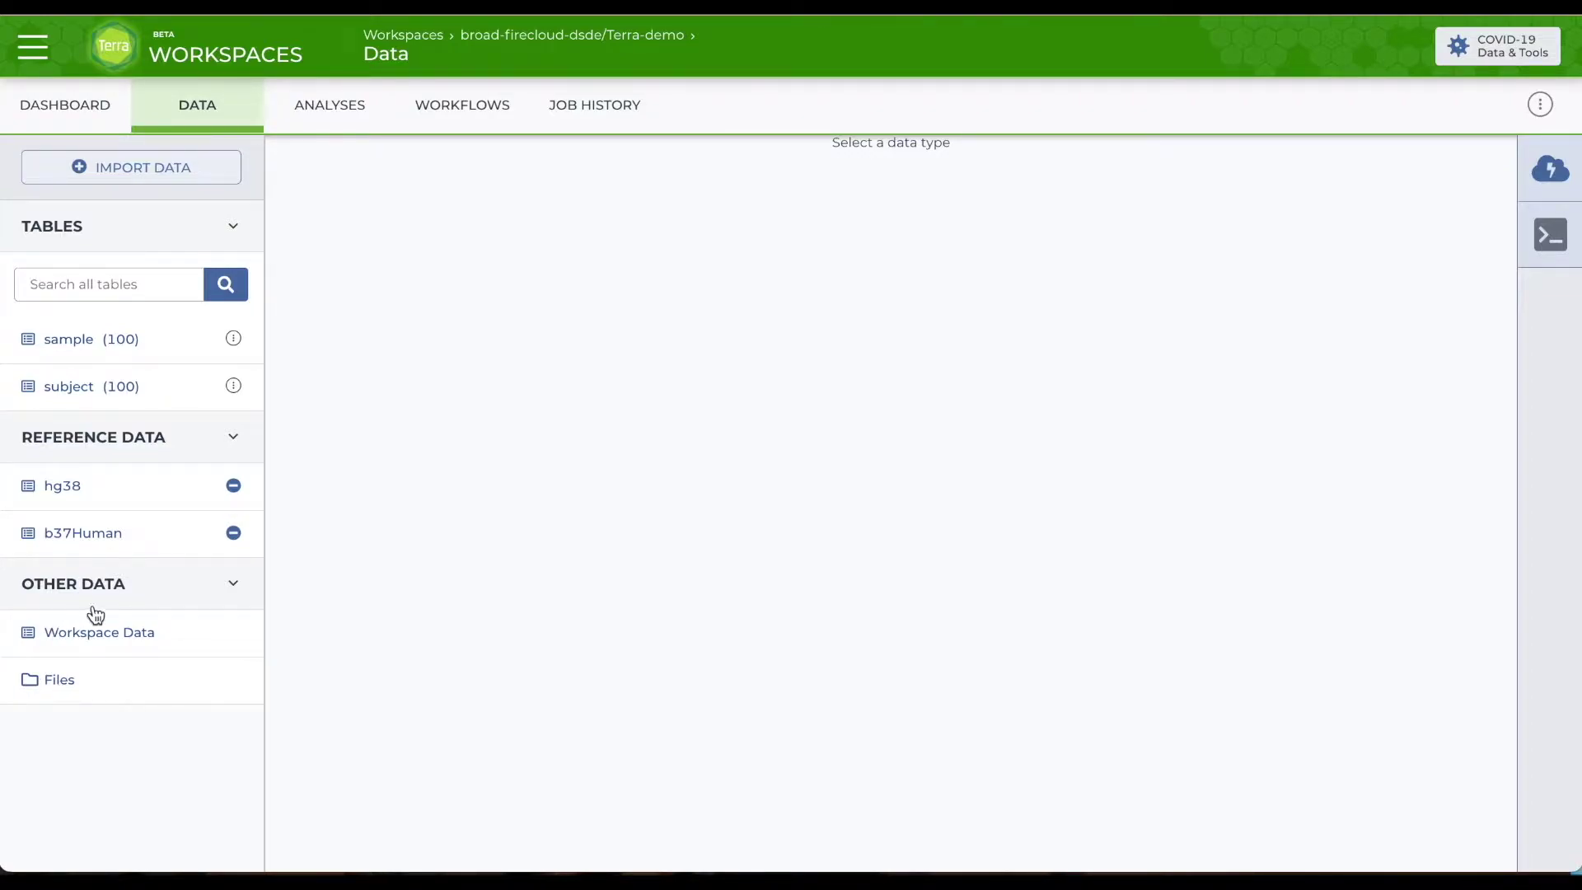
left_click(57, 688)
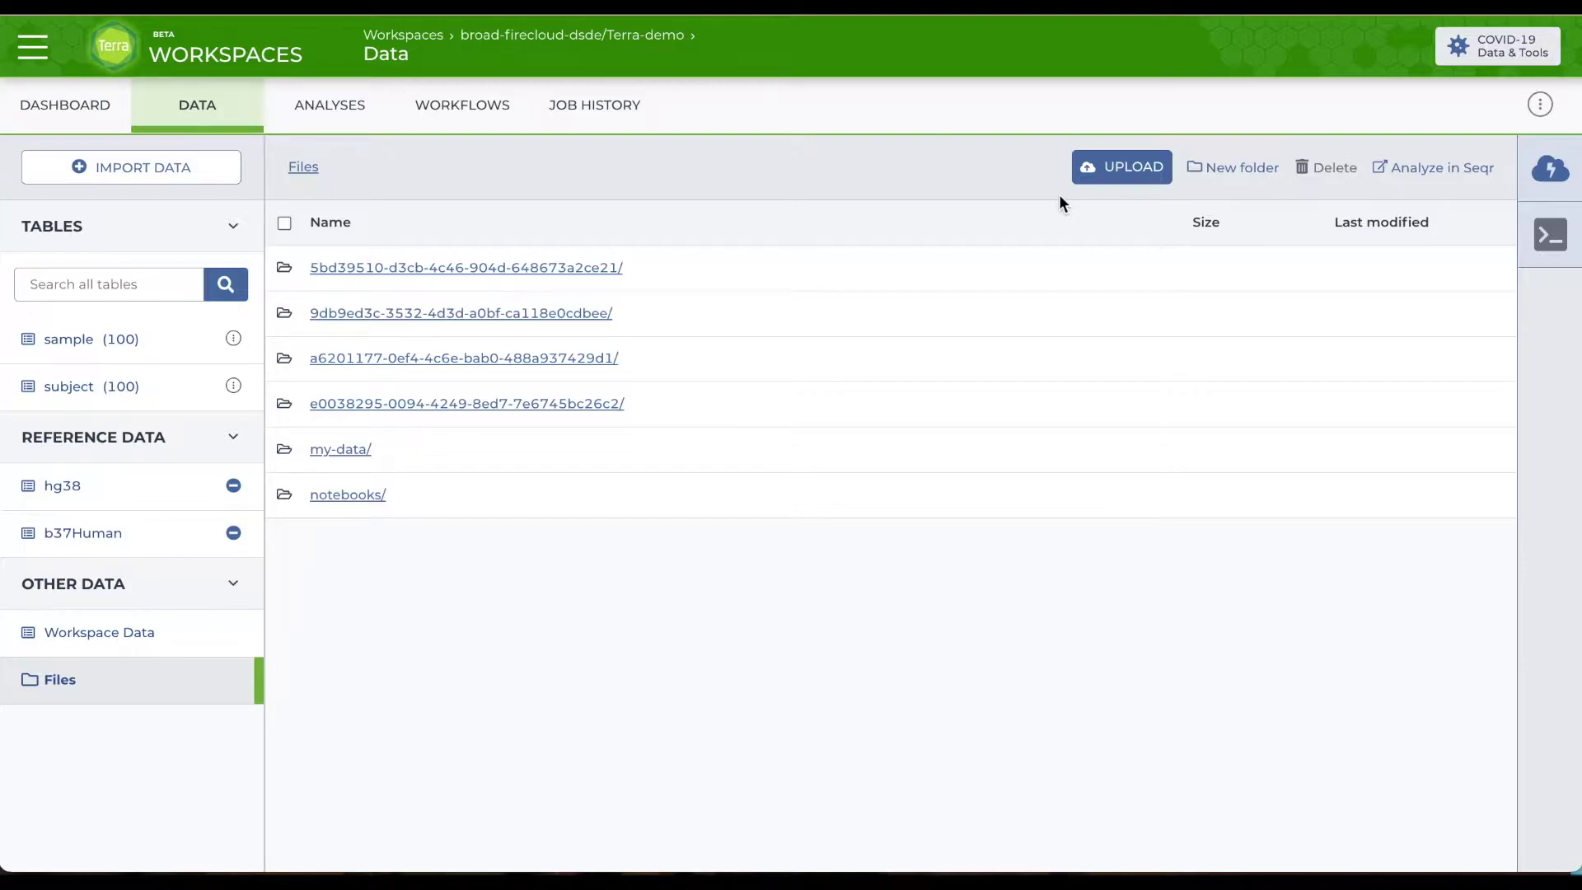
- Collapse the sidebar lists and open the 100-row subject table with age, hdl, height, ldl, population and sex
left_click(233, 226)
left_click(233, 278)
left_click(237, 331)
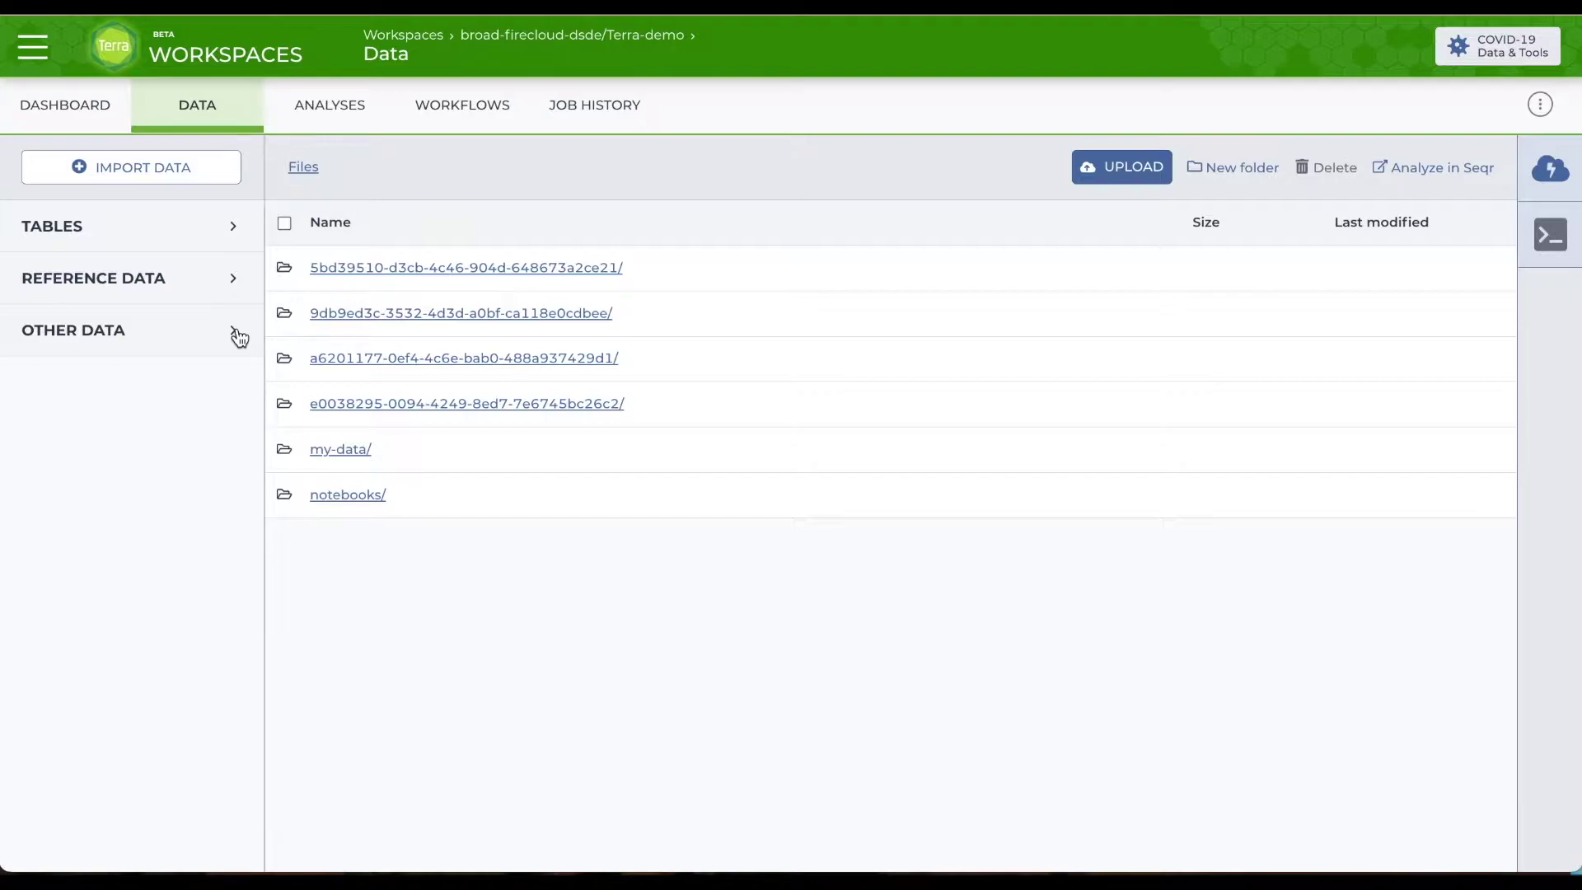
left_click(235, 231)
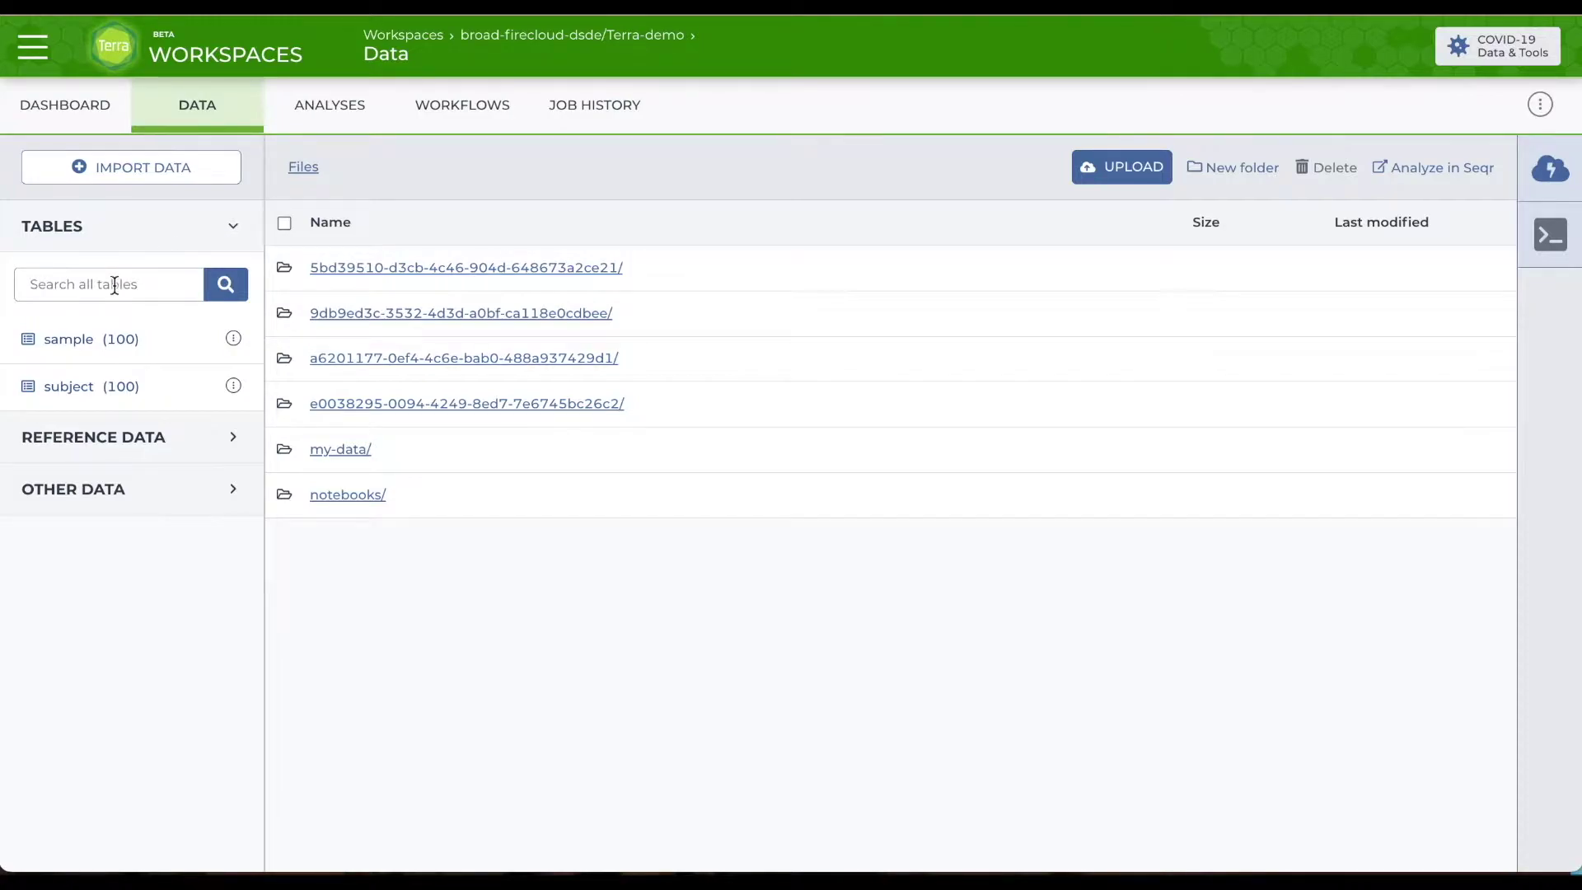
left_click(69, 387)
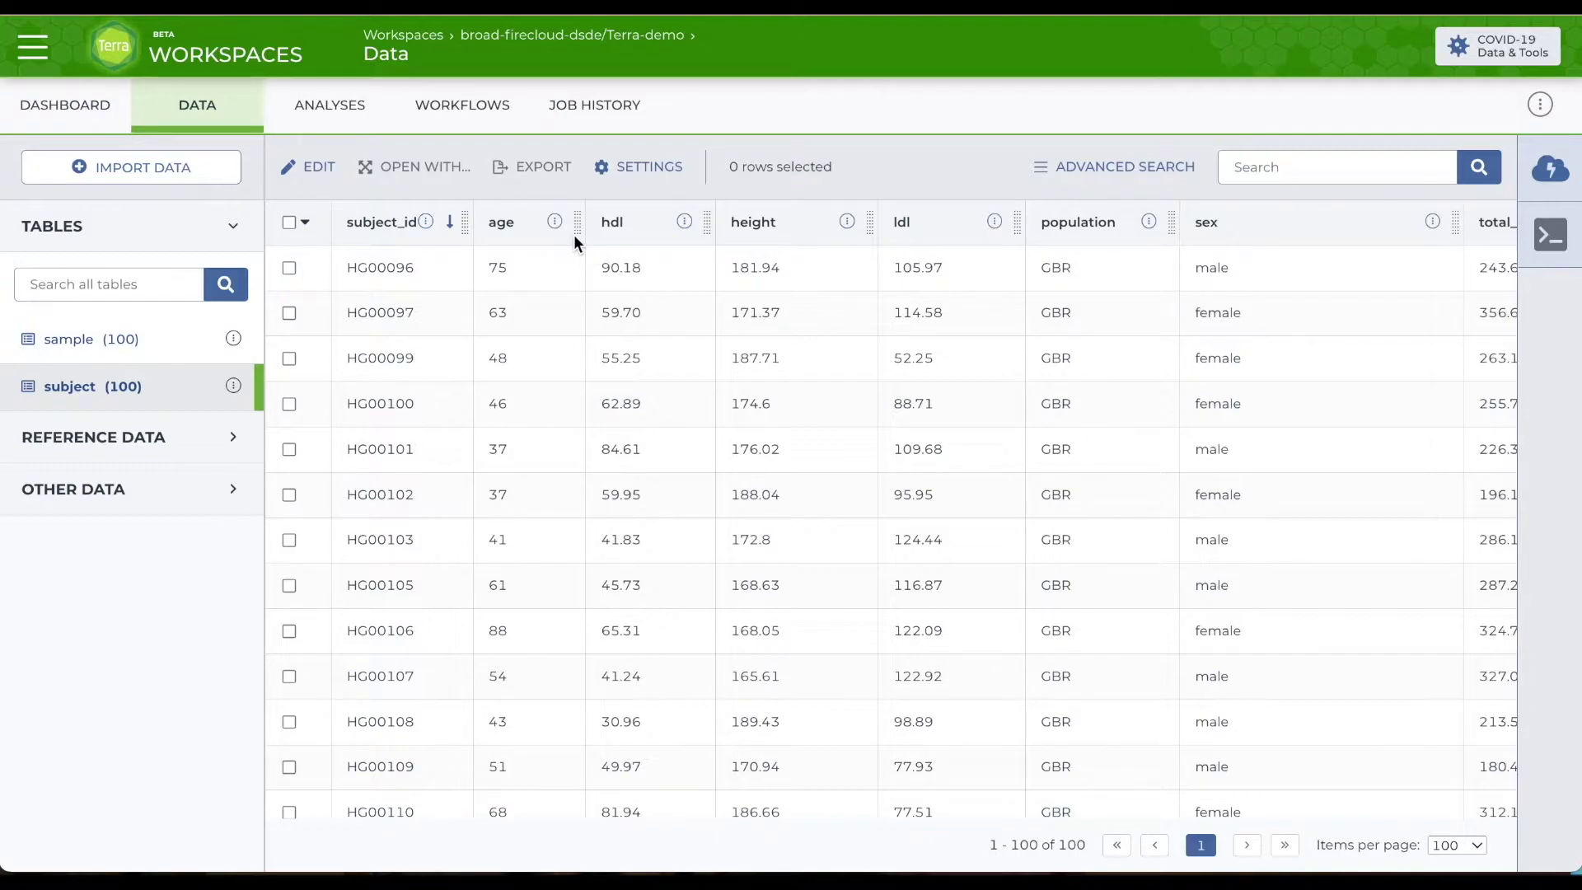
- Open the 100-row sample table showing each sample's cram and crai file paths
left_click(89, 350)
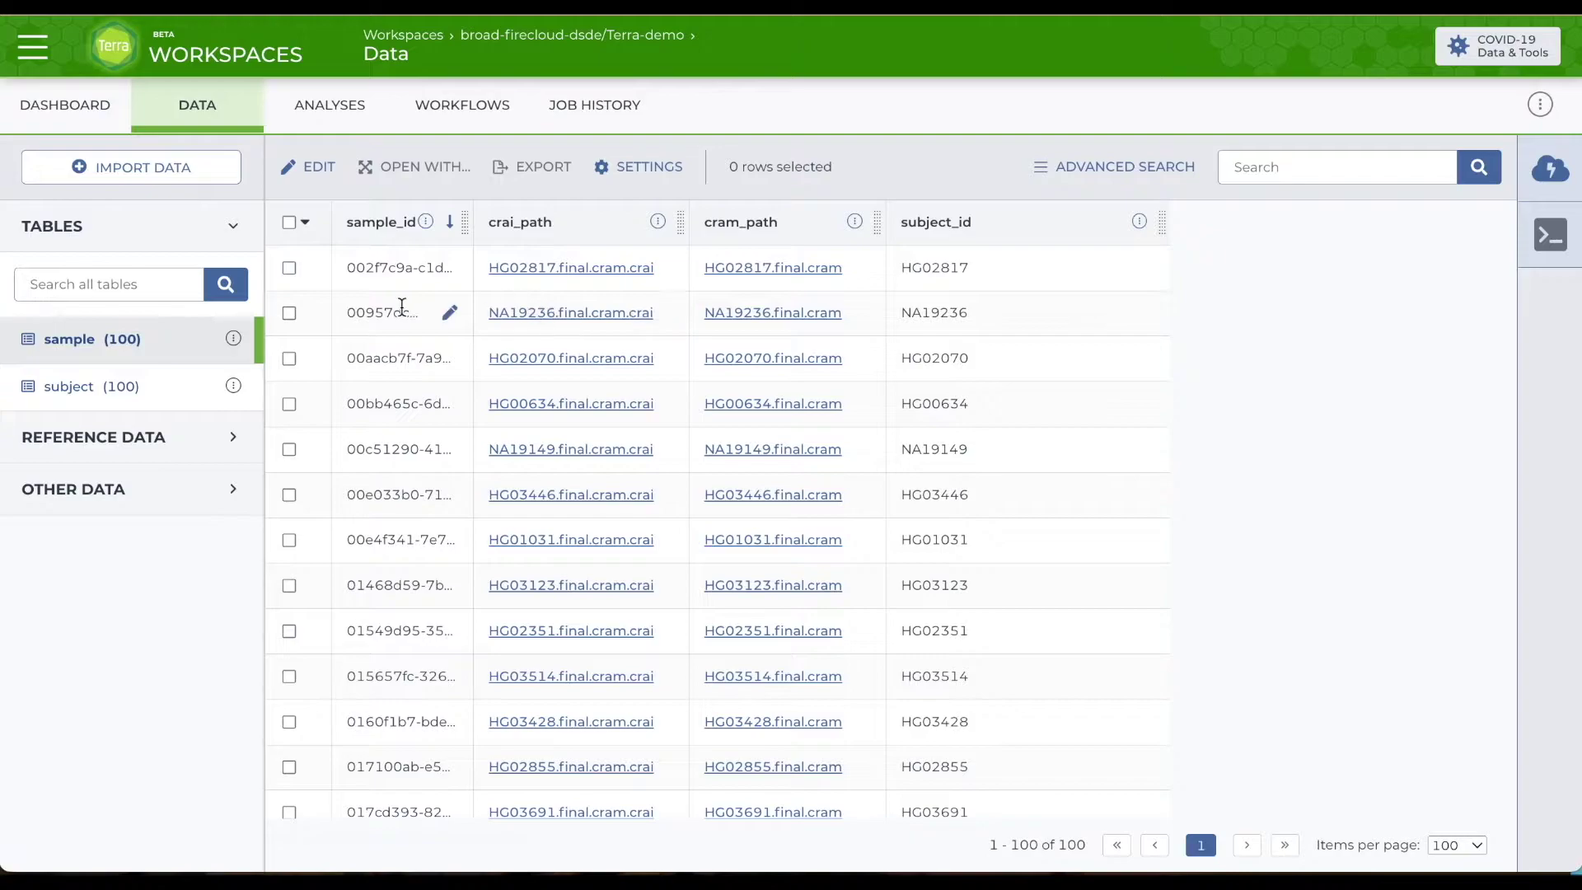
left_click(233, 231)
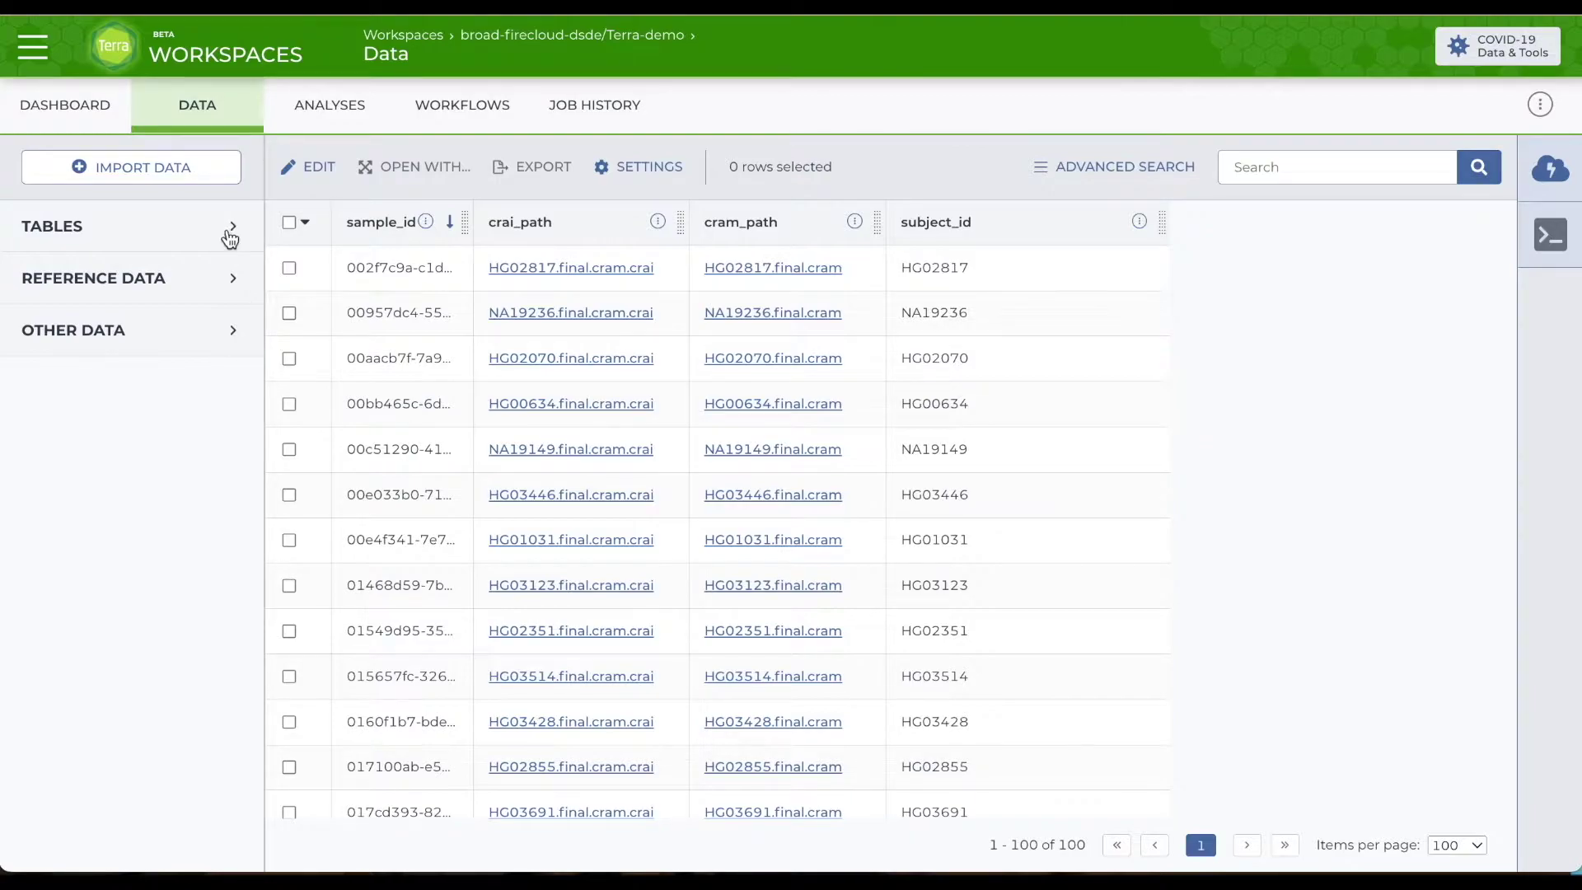
left_click(228, 284)
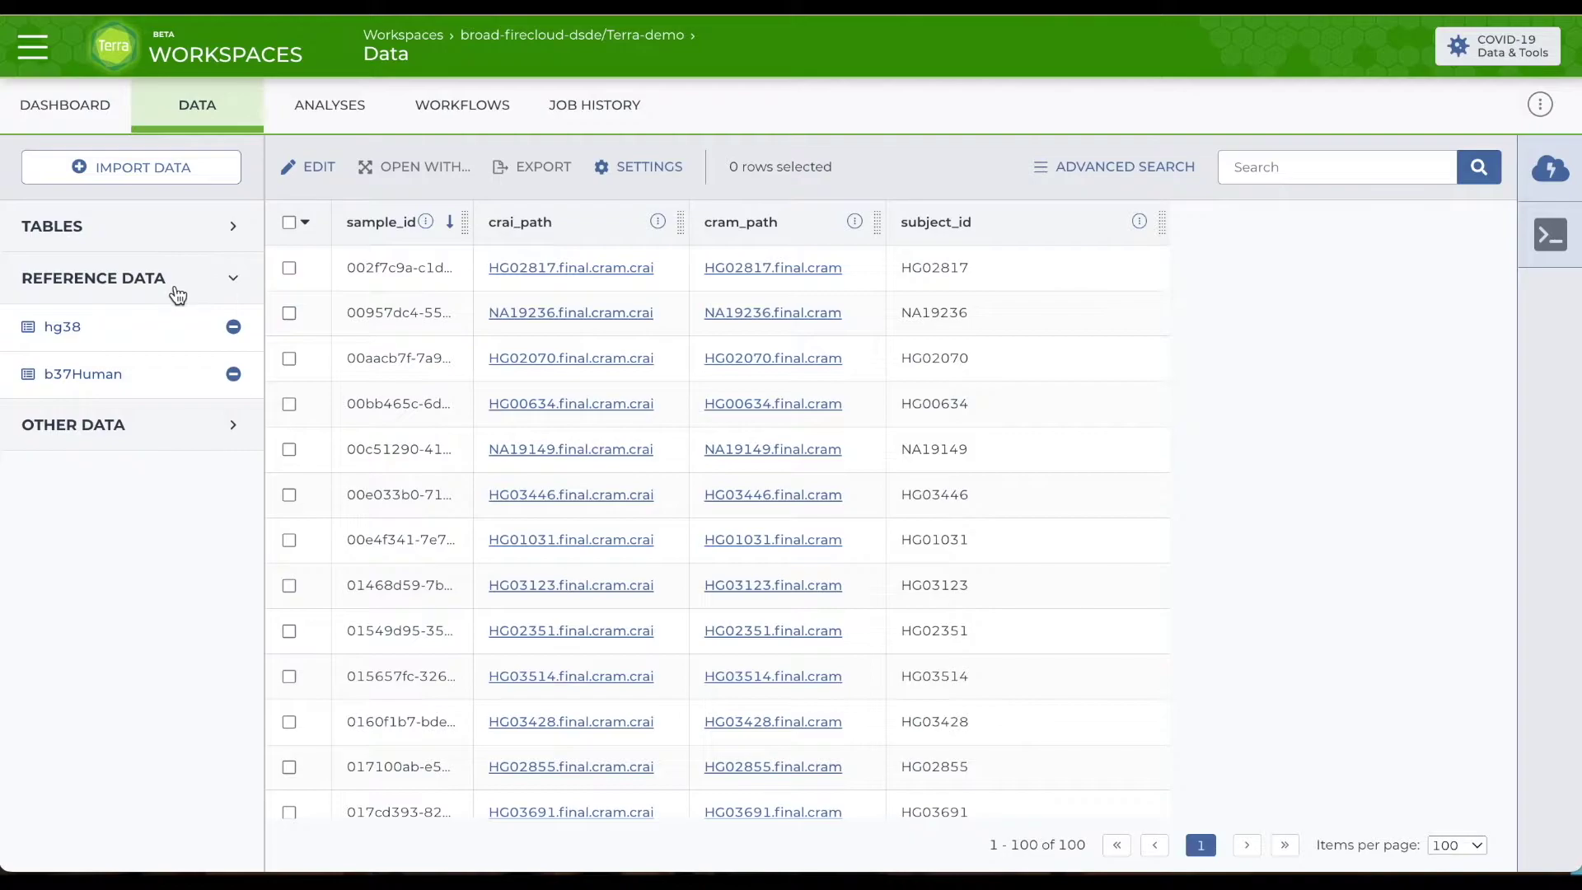
- Open the hg38 reference table pairing keys like dbsnp_vcf with hg38 resource files
left_click(51, 325)
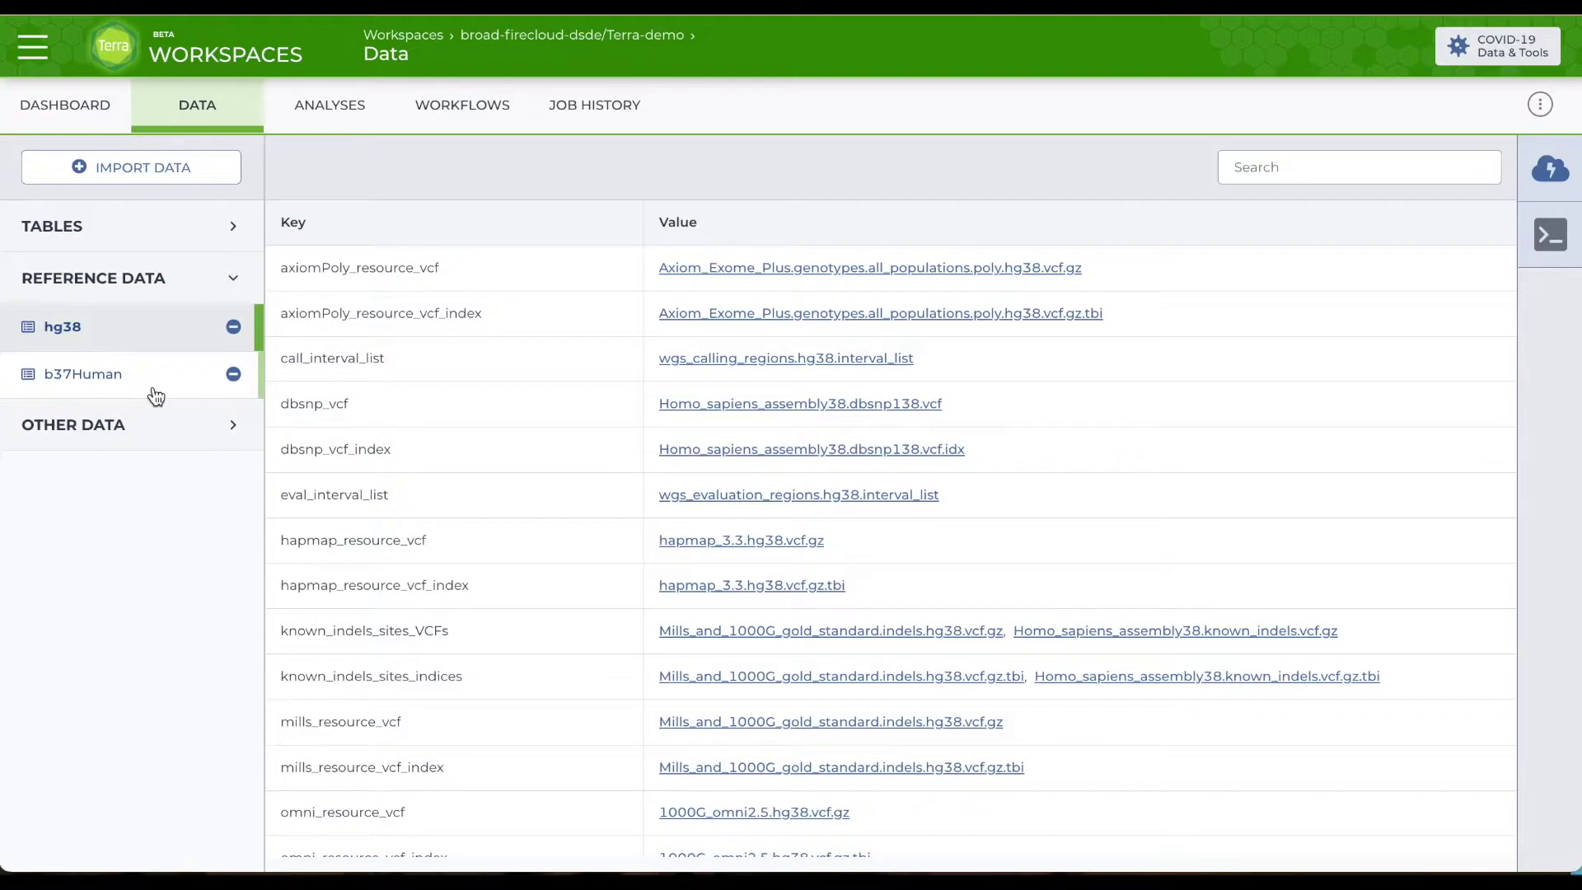
left_click(234, 279)
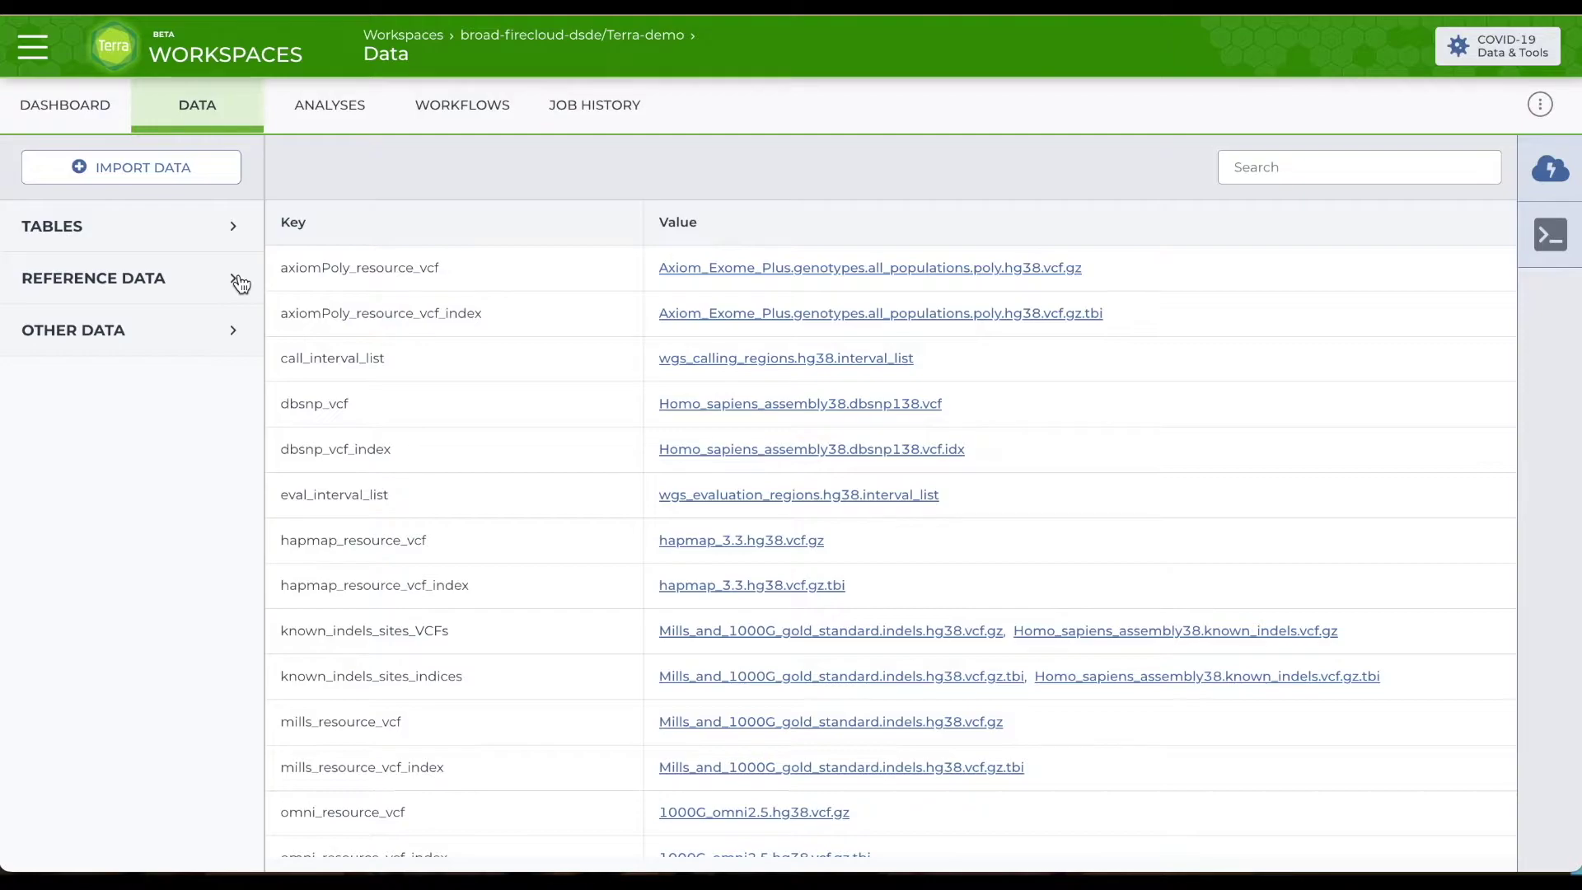
- Open Workspace Data under Other Data to see ref_dict, ref_fasta and ref_fasta_index
left_click(225, 333)
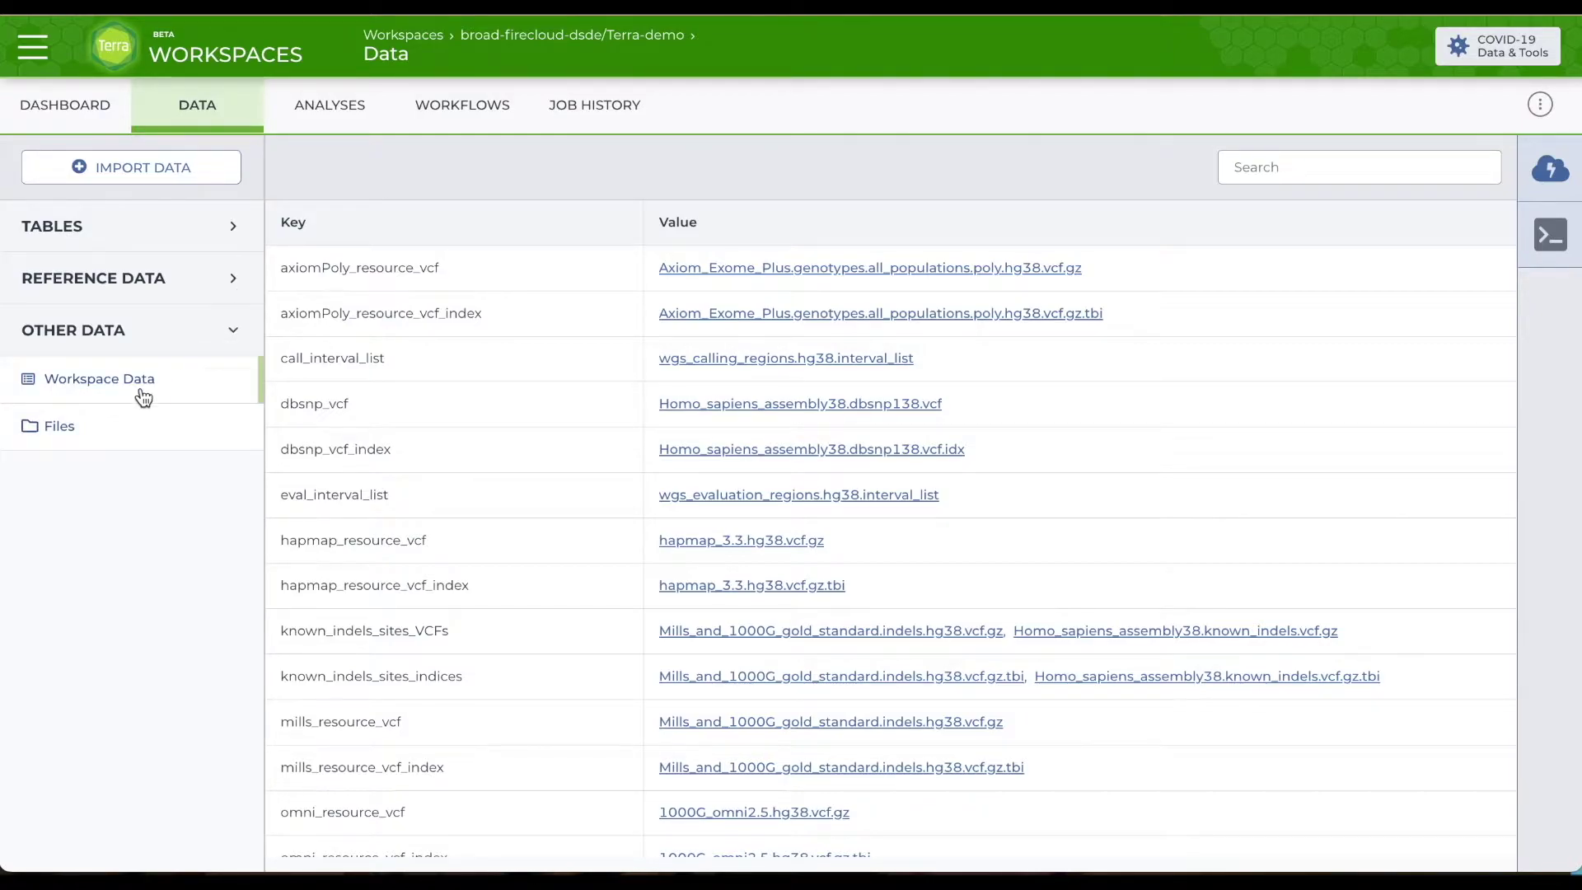
left_click(141, 382)
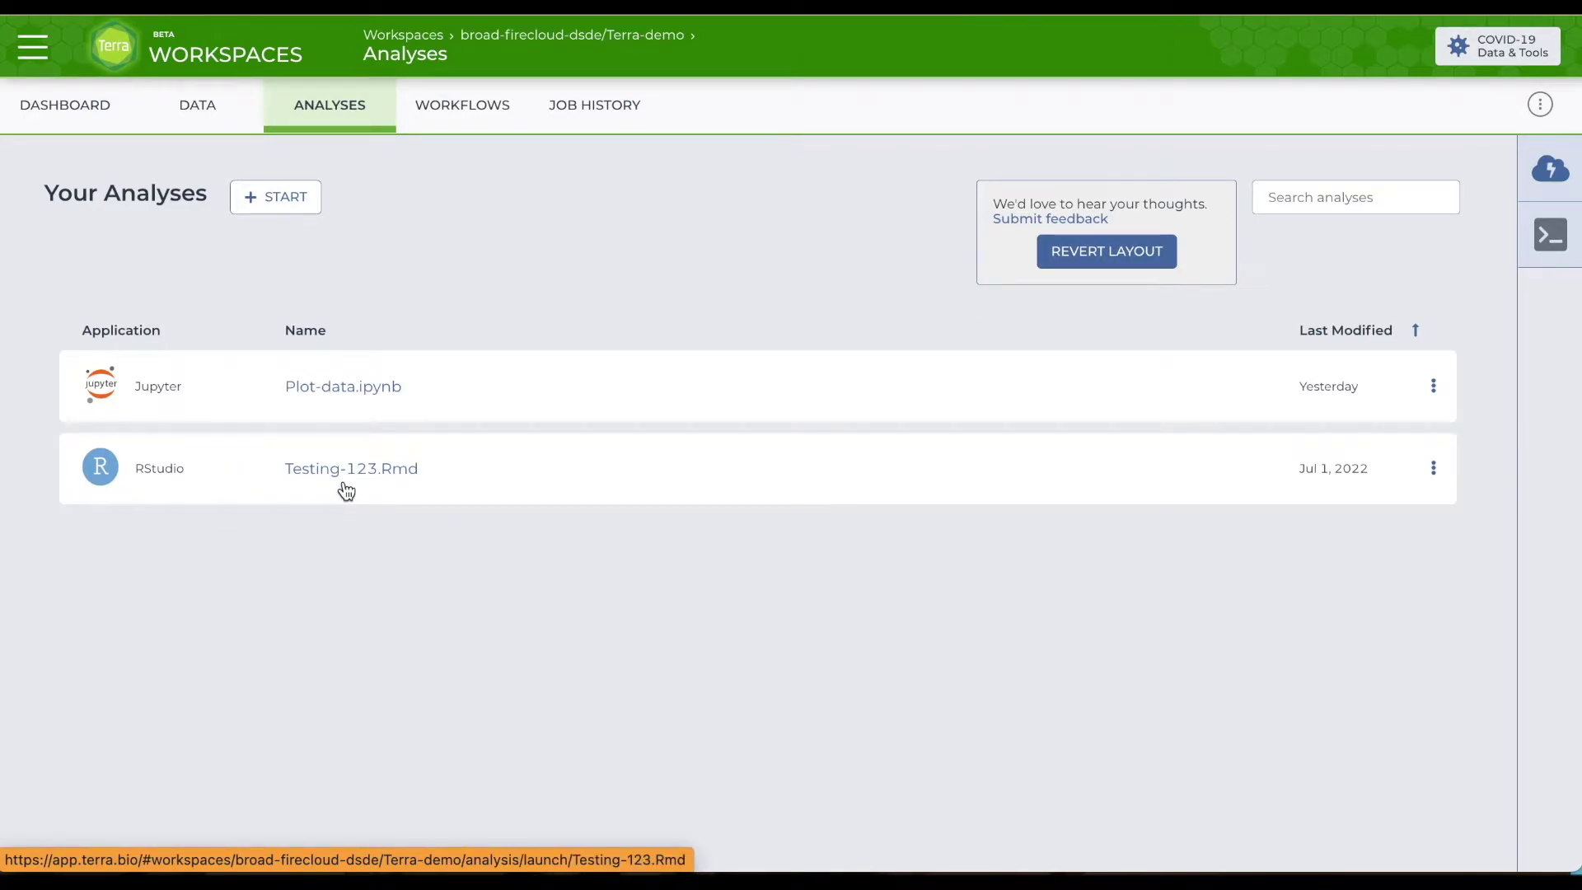
- Open Cloud Environment Details, showing Jupyter, RStudio and Galaxy all set to None
left_click(1544, 172)
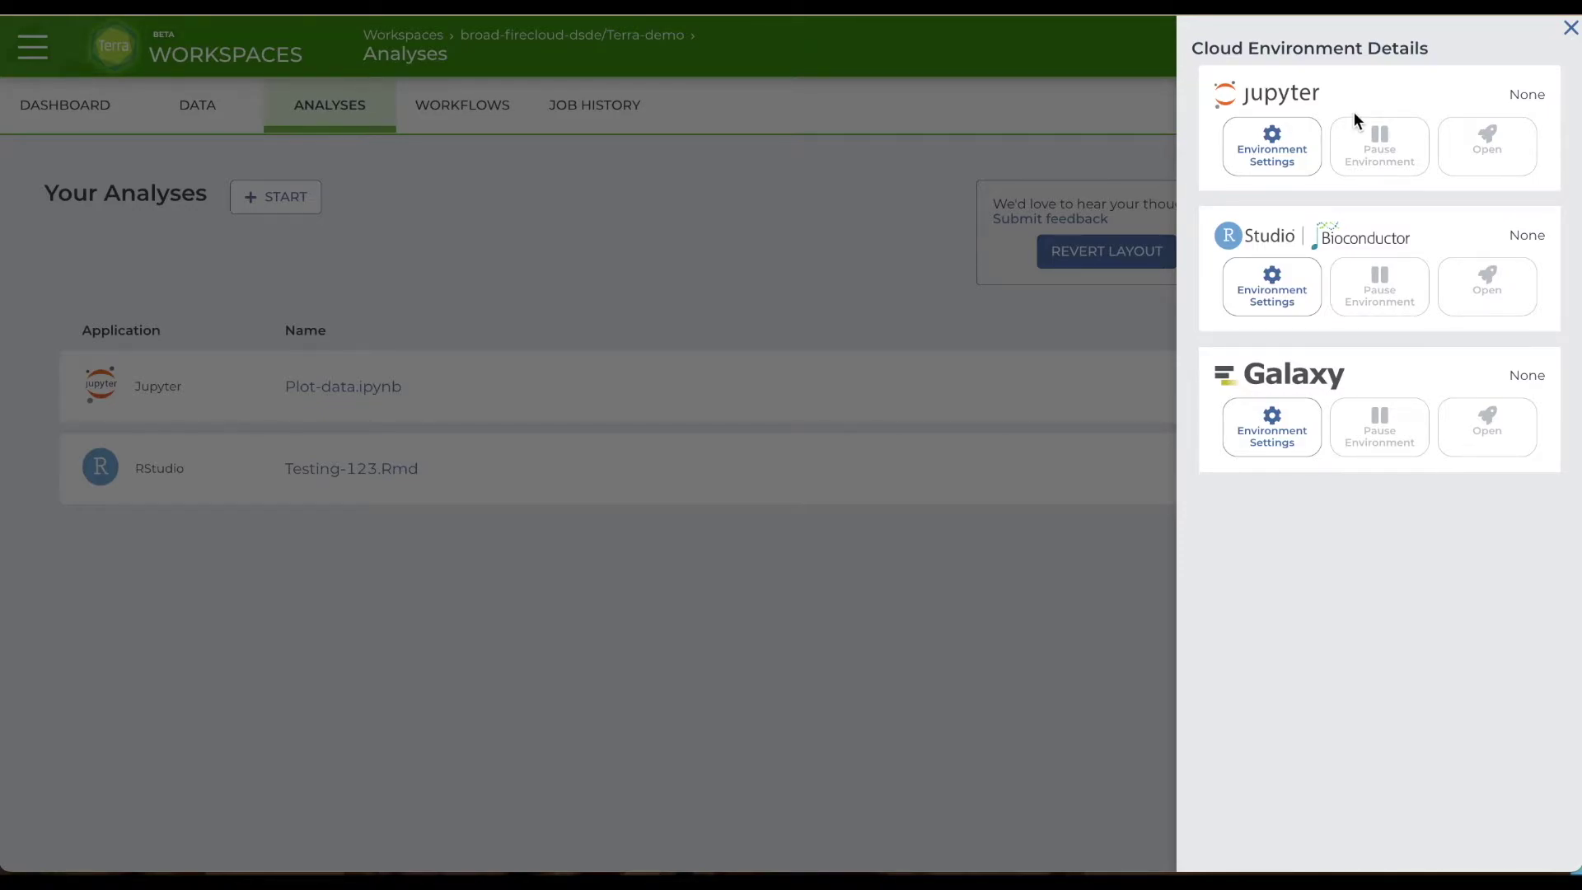
- Customize and create a Jupyter environment: 1 CPU, 3.75 GB, 30-minute autopause, 50 GB standard disk
left_click(1290, 147)
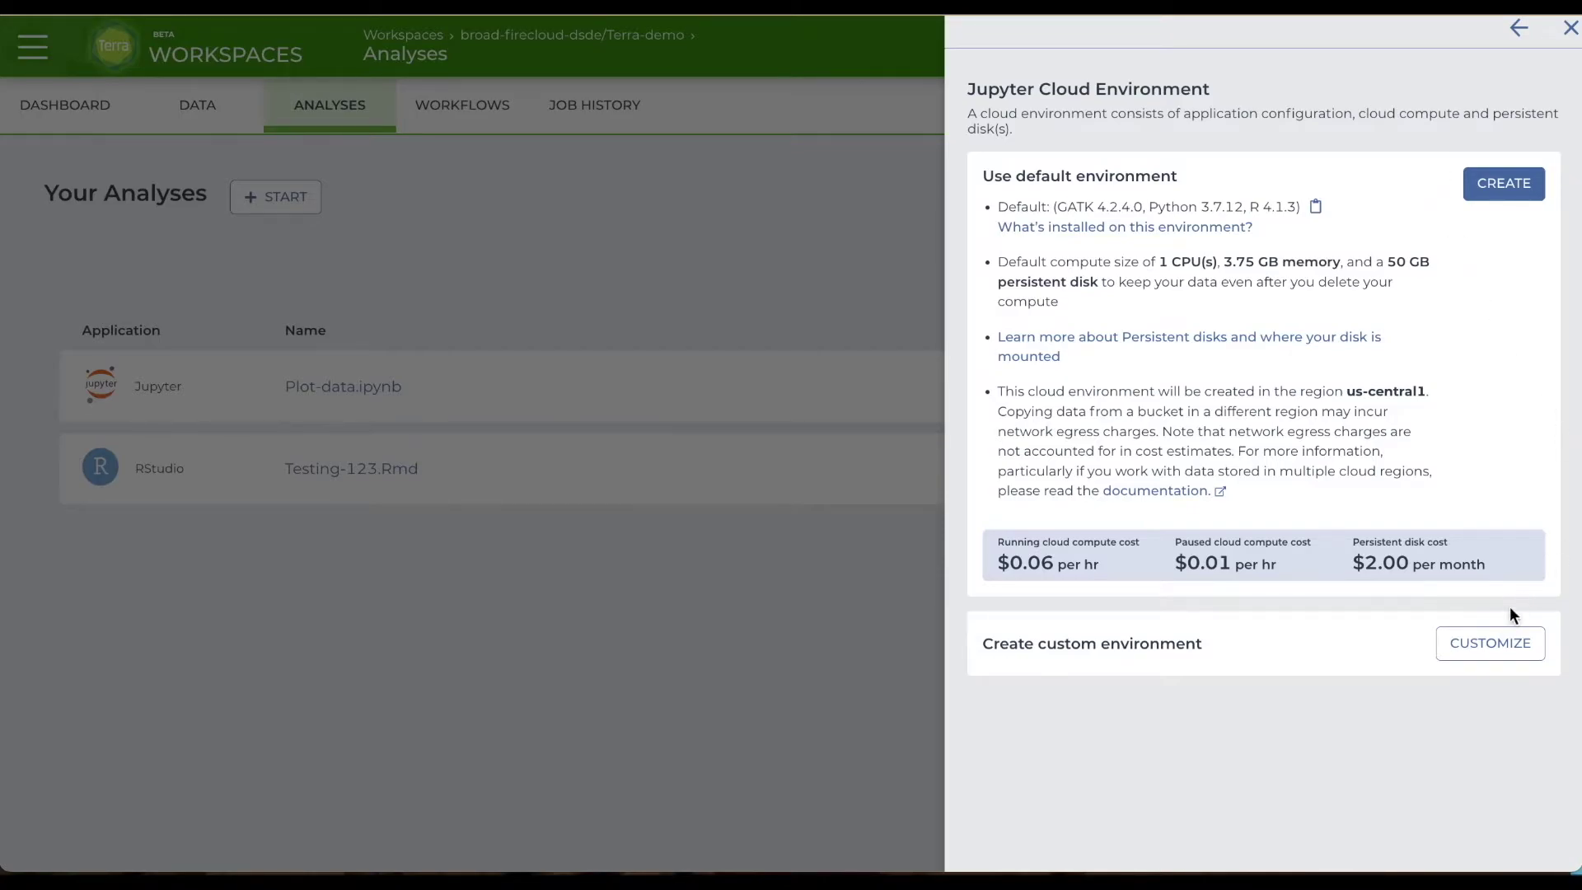
left_click(1493, 643)
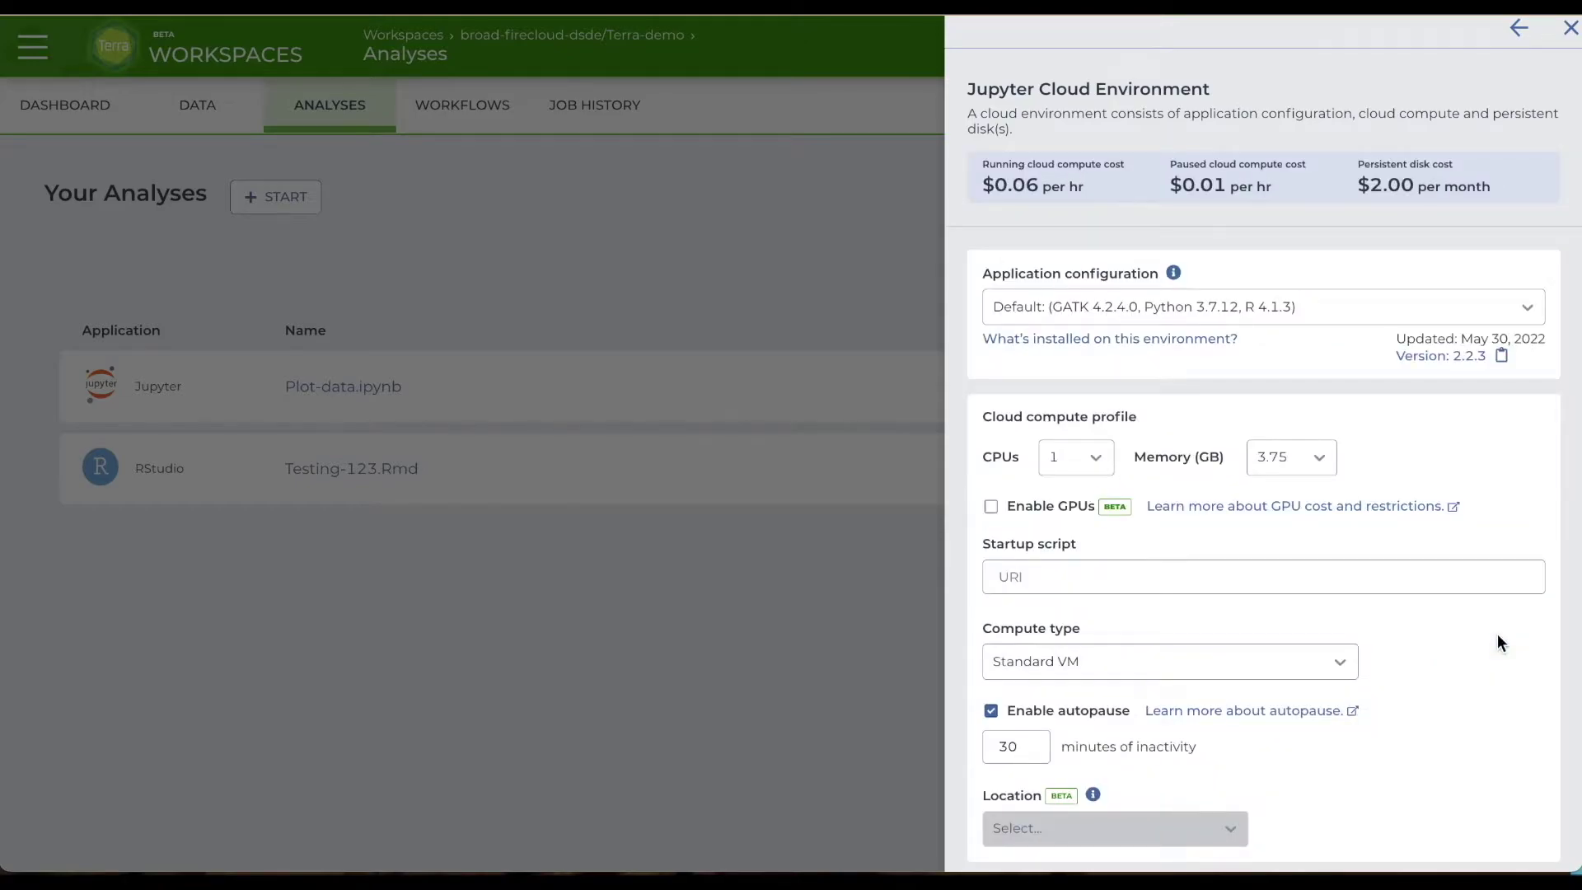
scroll(1448, 543, "down", 3)
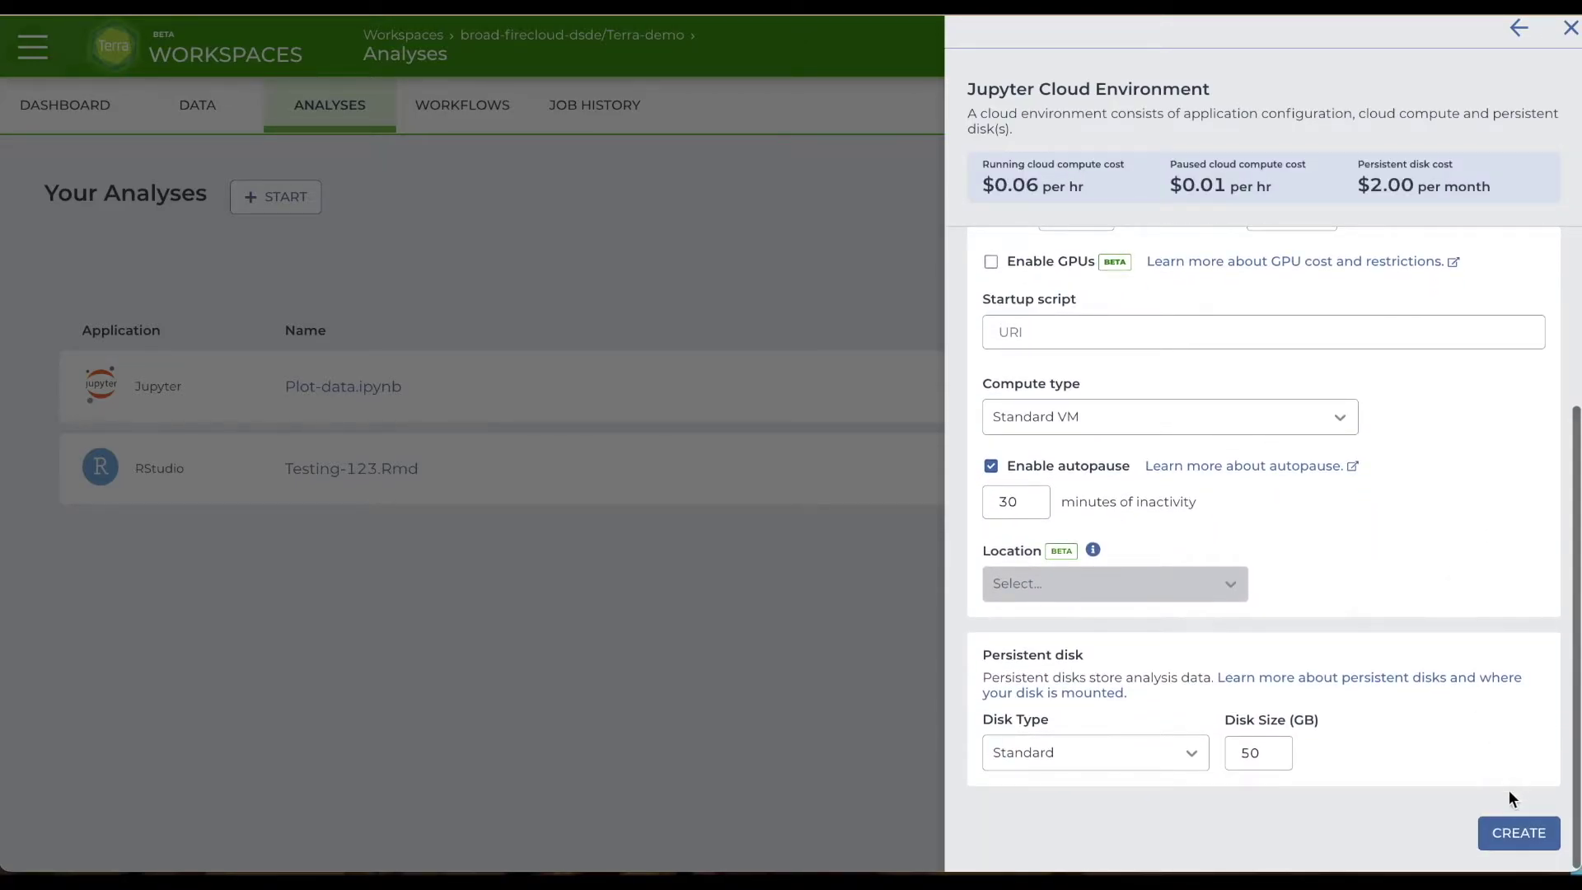
left_click(1510, 840)
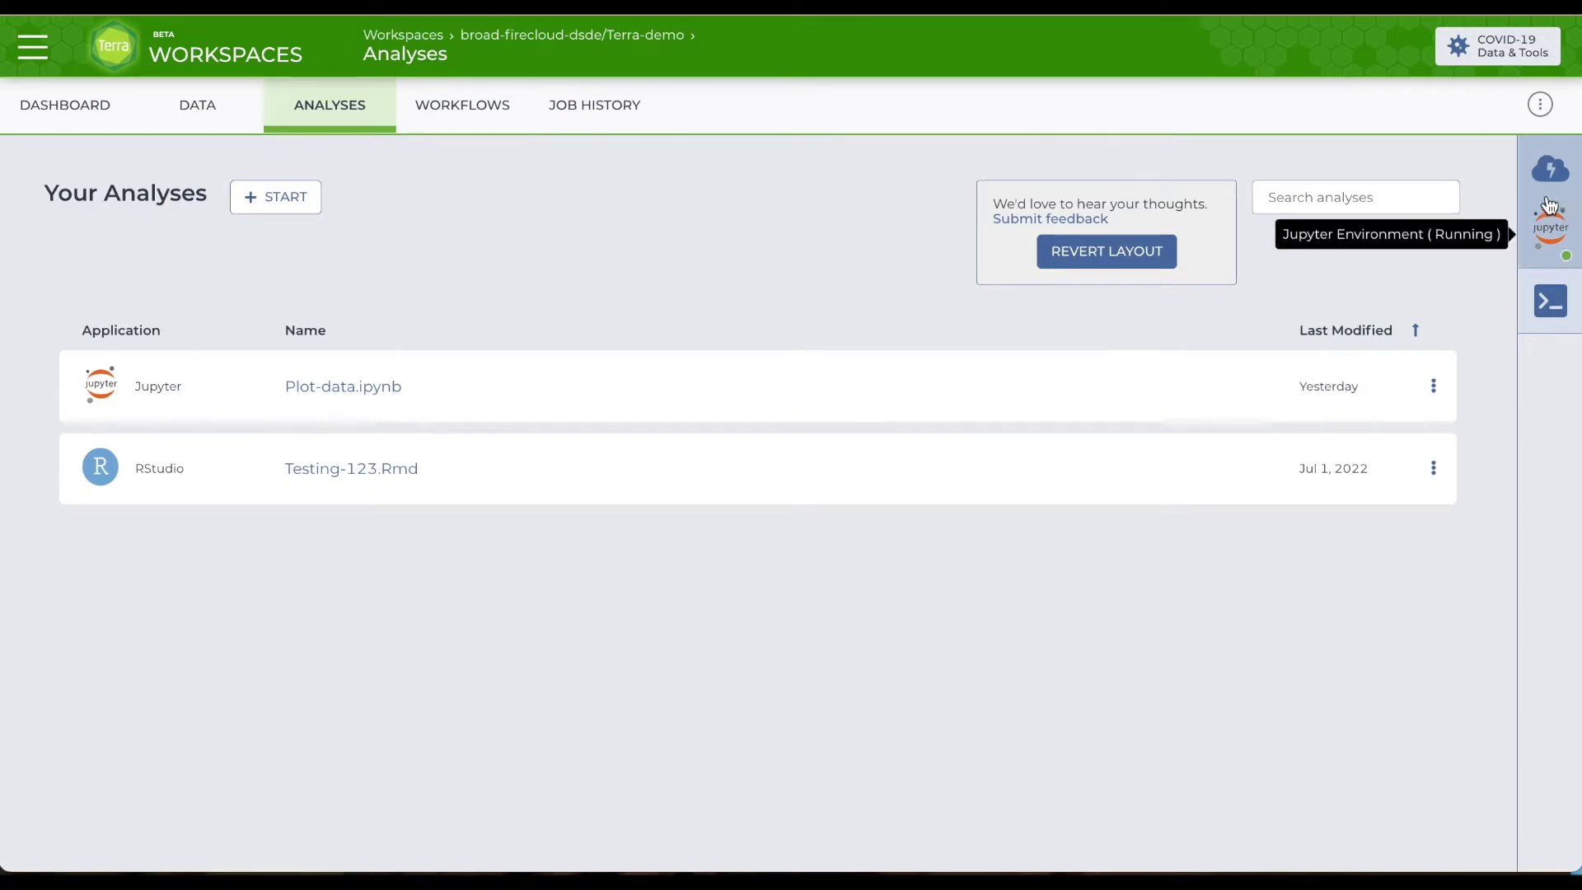
- Open Plot-data.ipynb in Jupyter and step through its tenacity install and package import cells
left_click(323, 389)
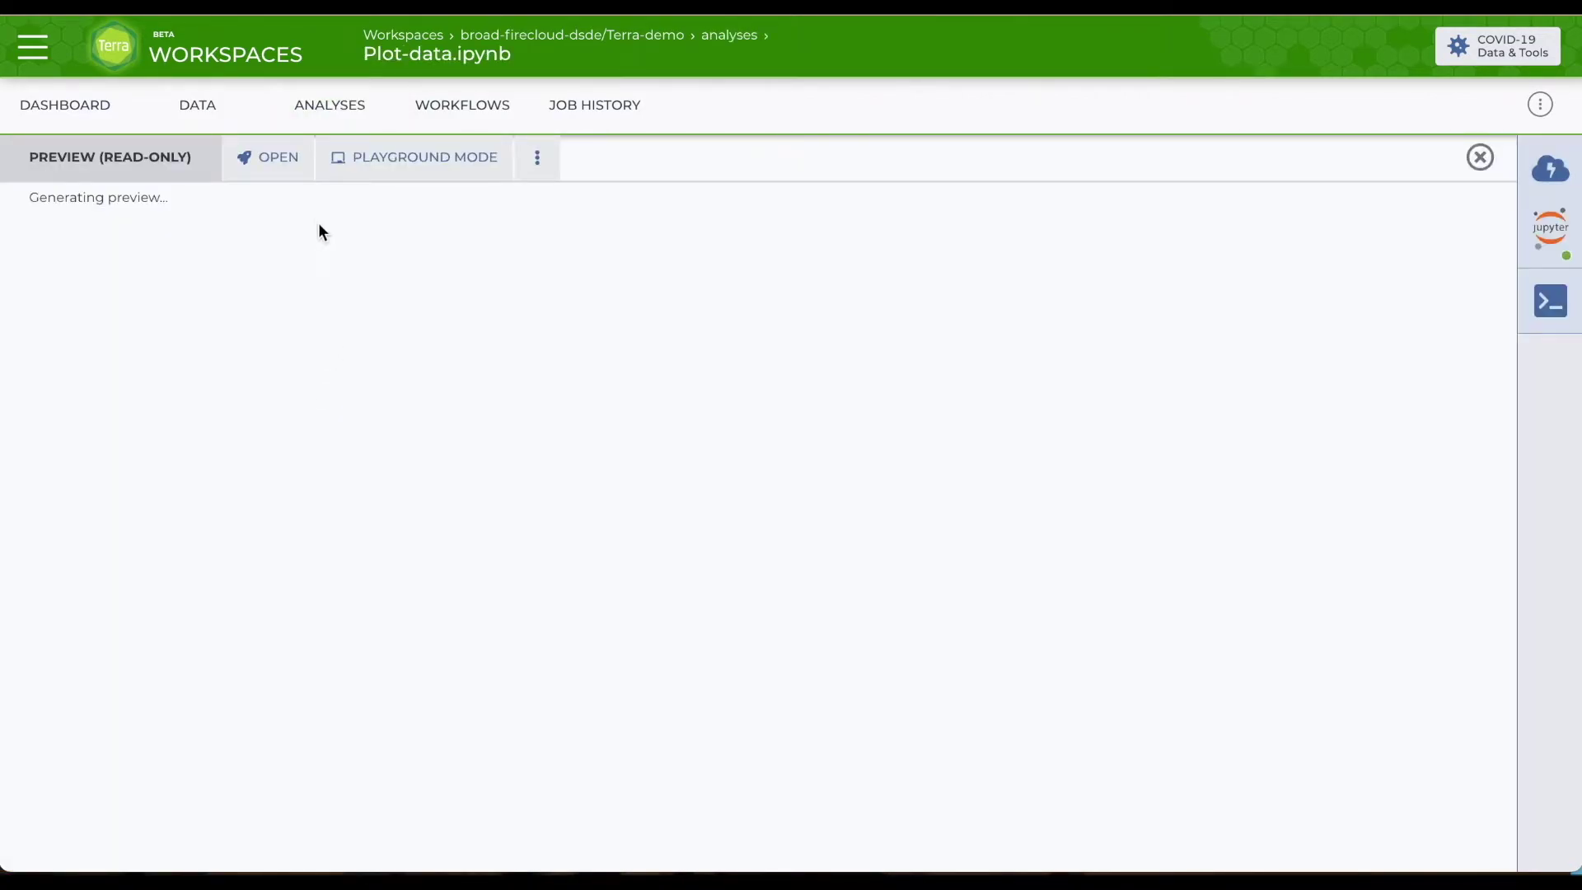
left_click(278, 162)
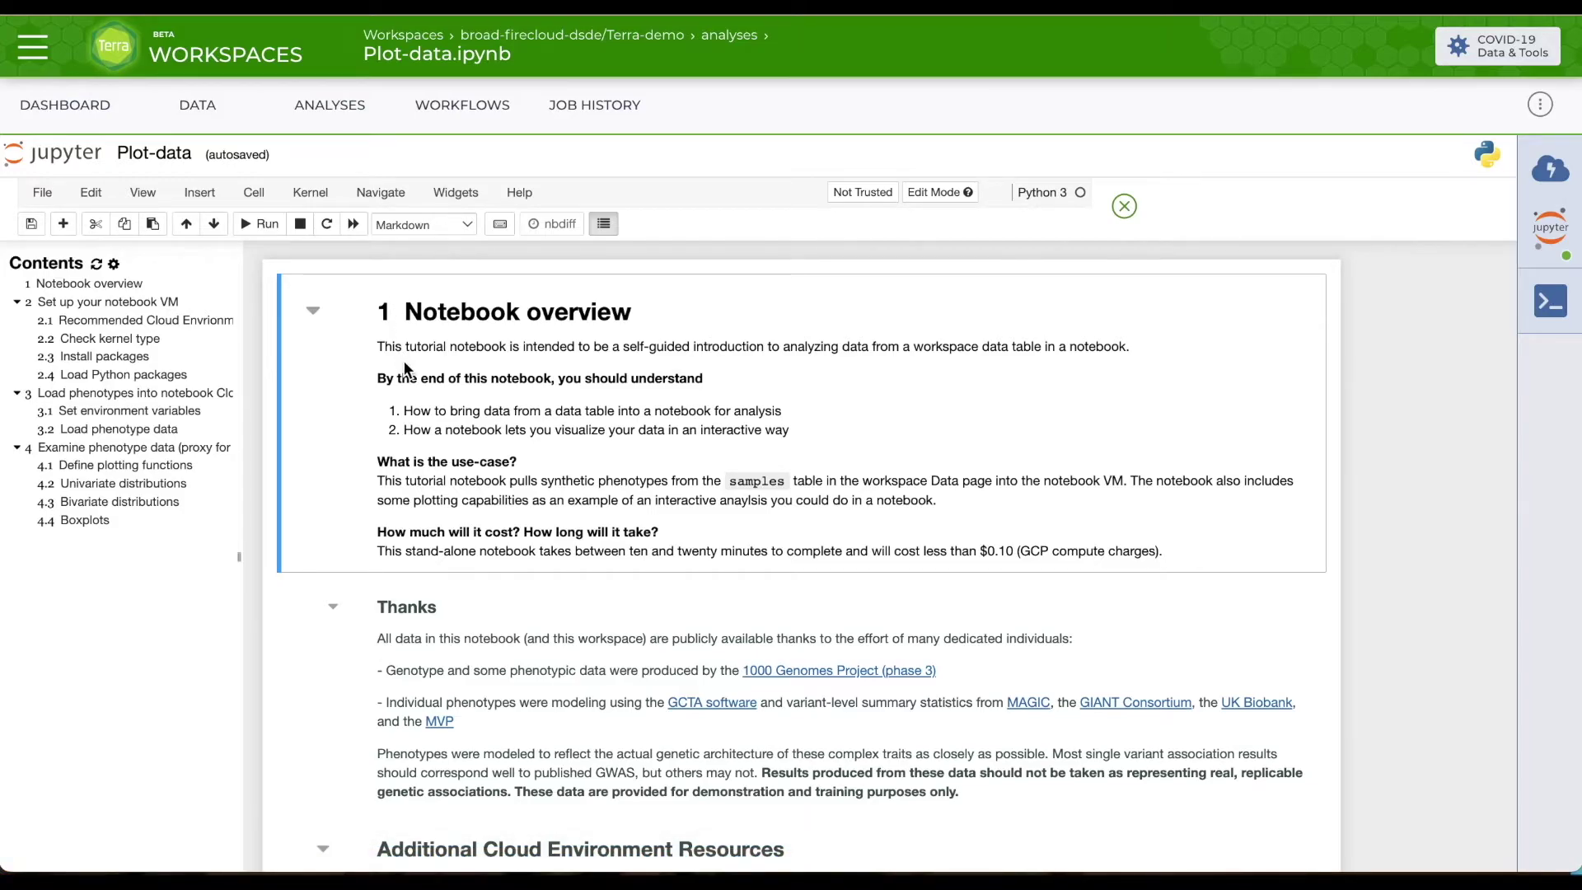
scroll(402, 359, "down", 2)
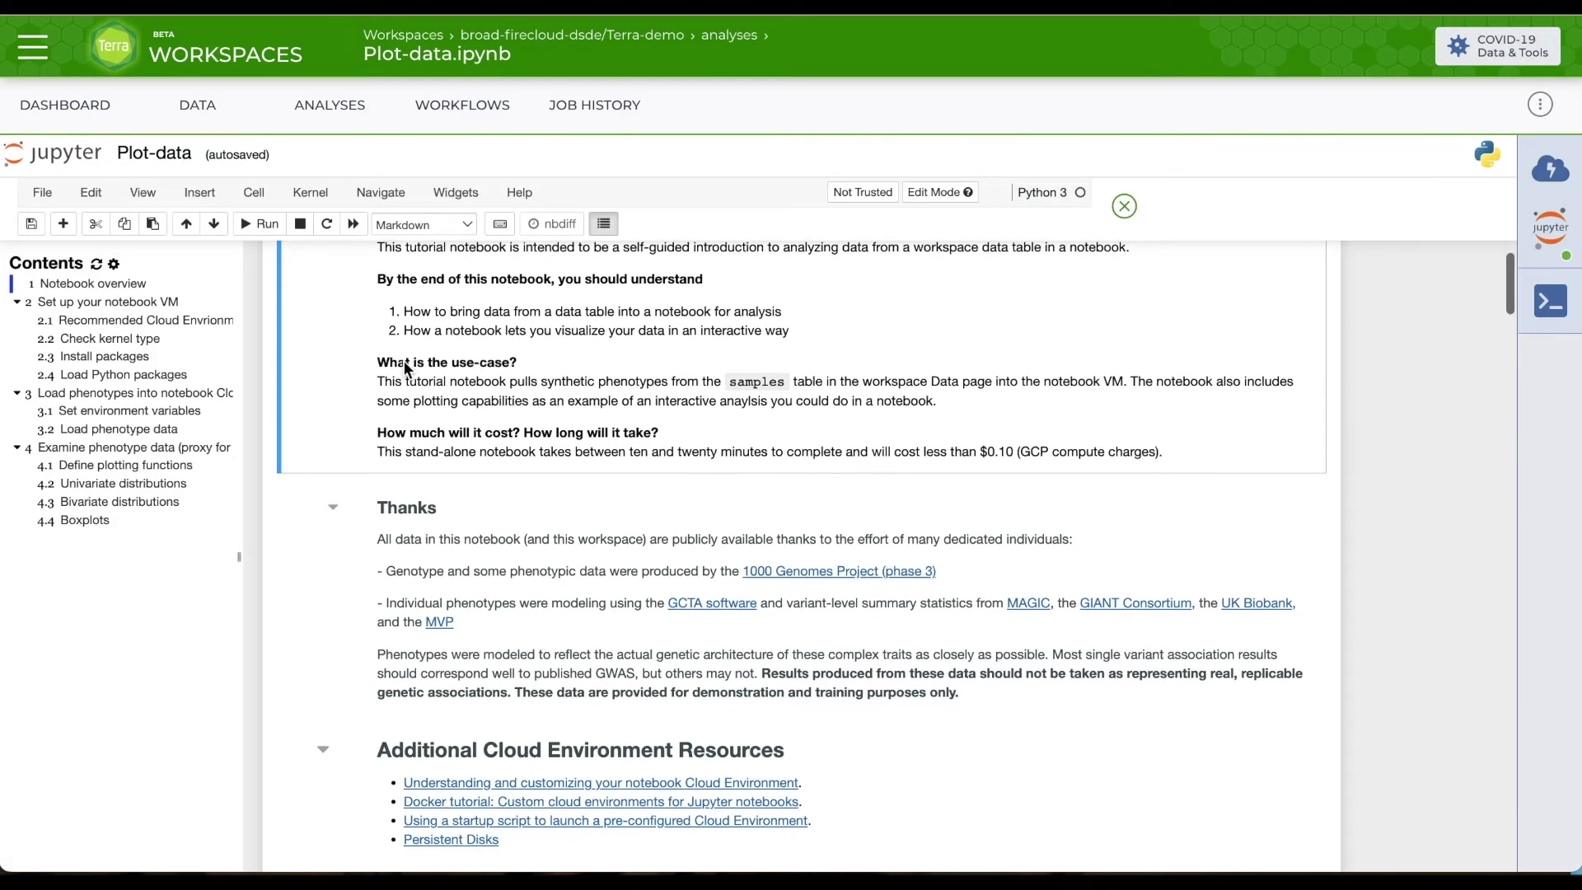
scroll(403, 359, "down", 7)
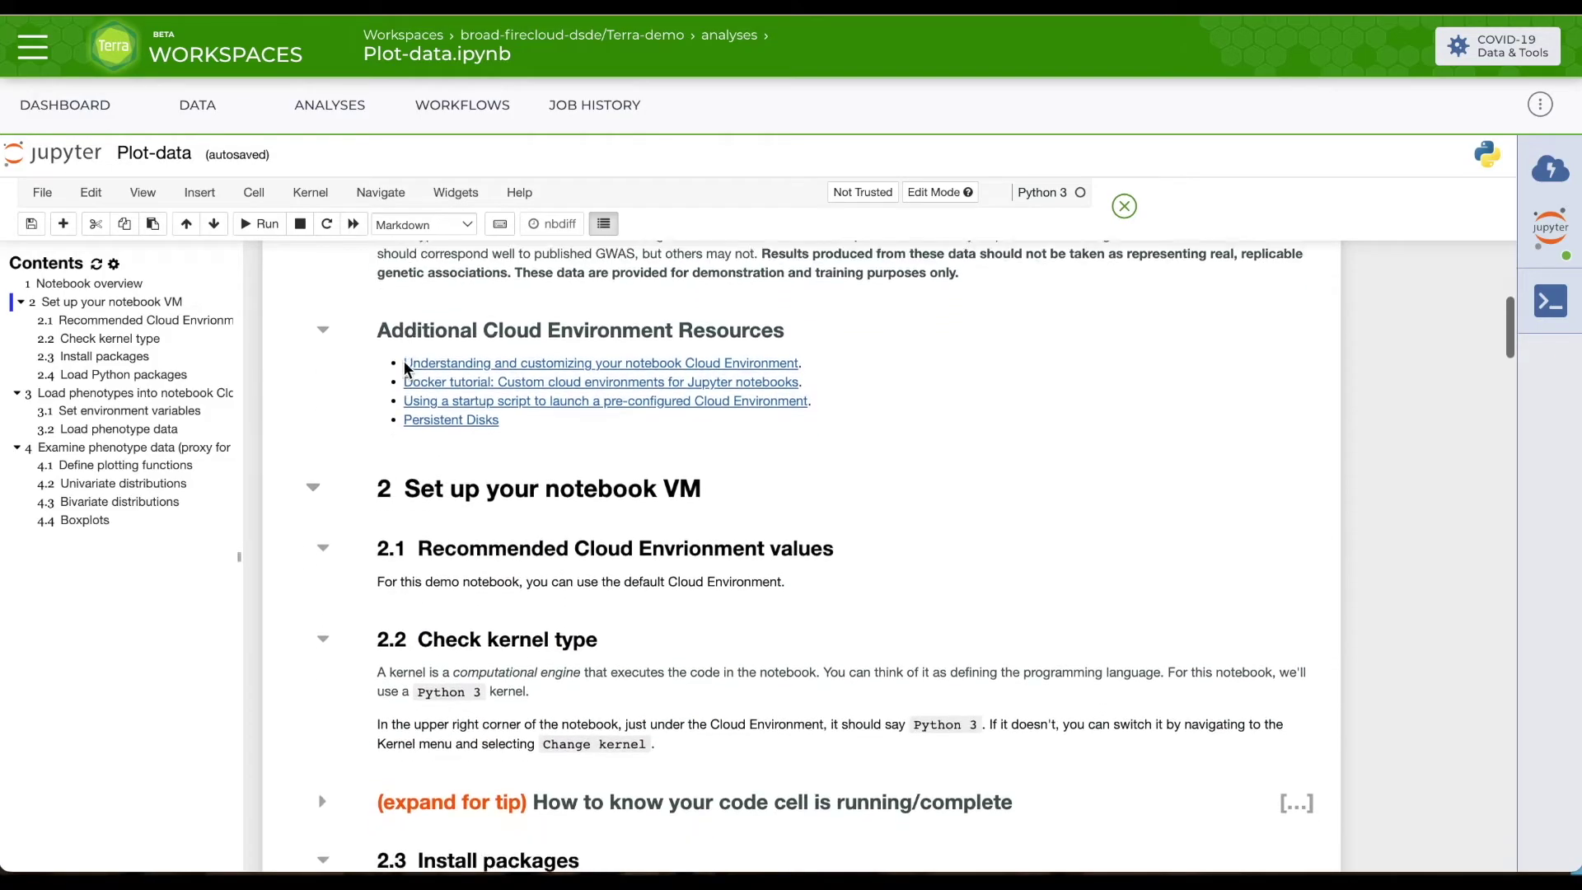
scroll(405, 367, "down", 4)
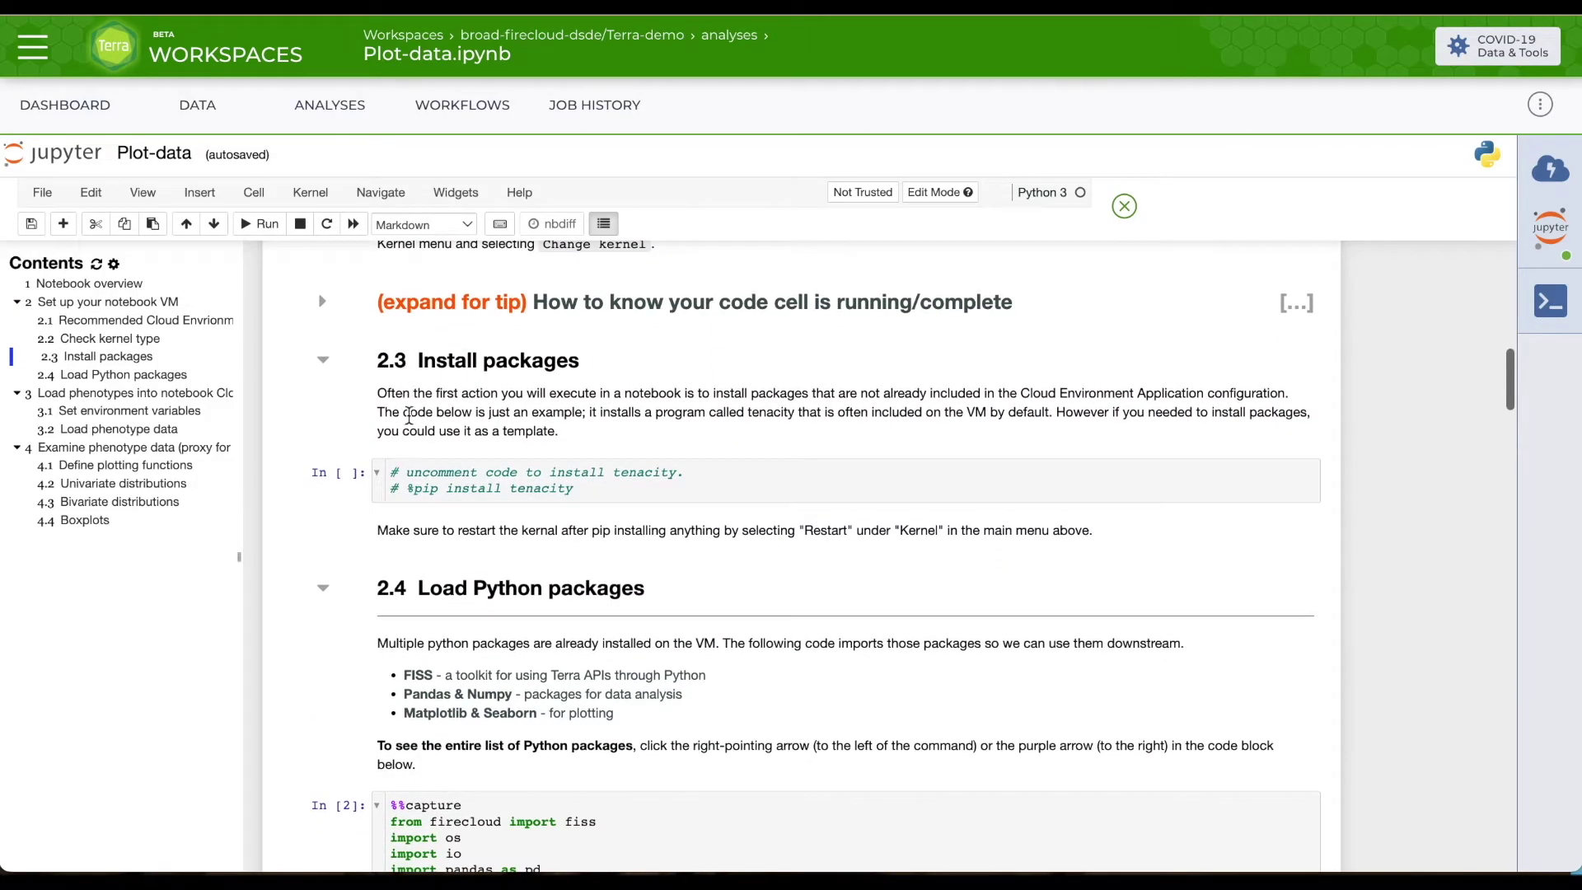
left_click(470, 476)
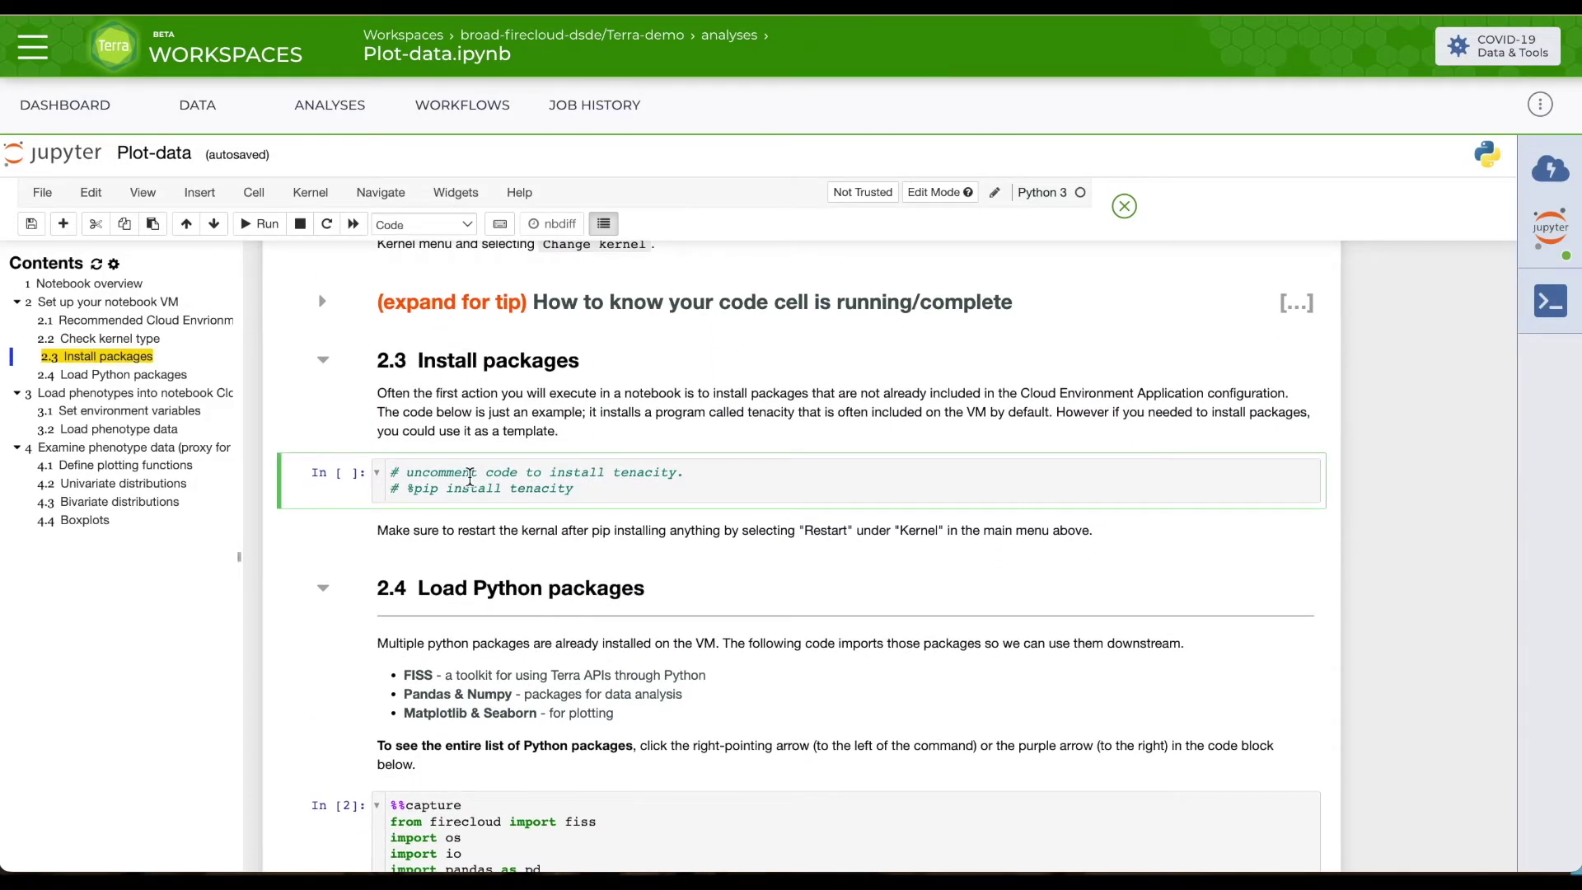
scroll(470, 476, "down", 4)
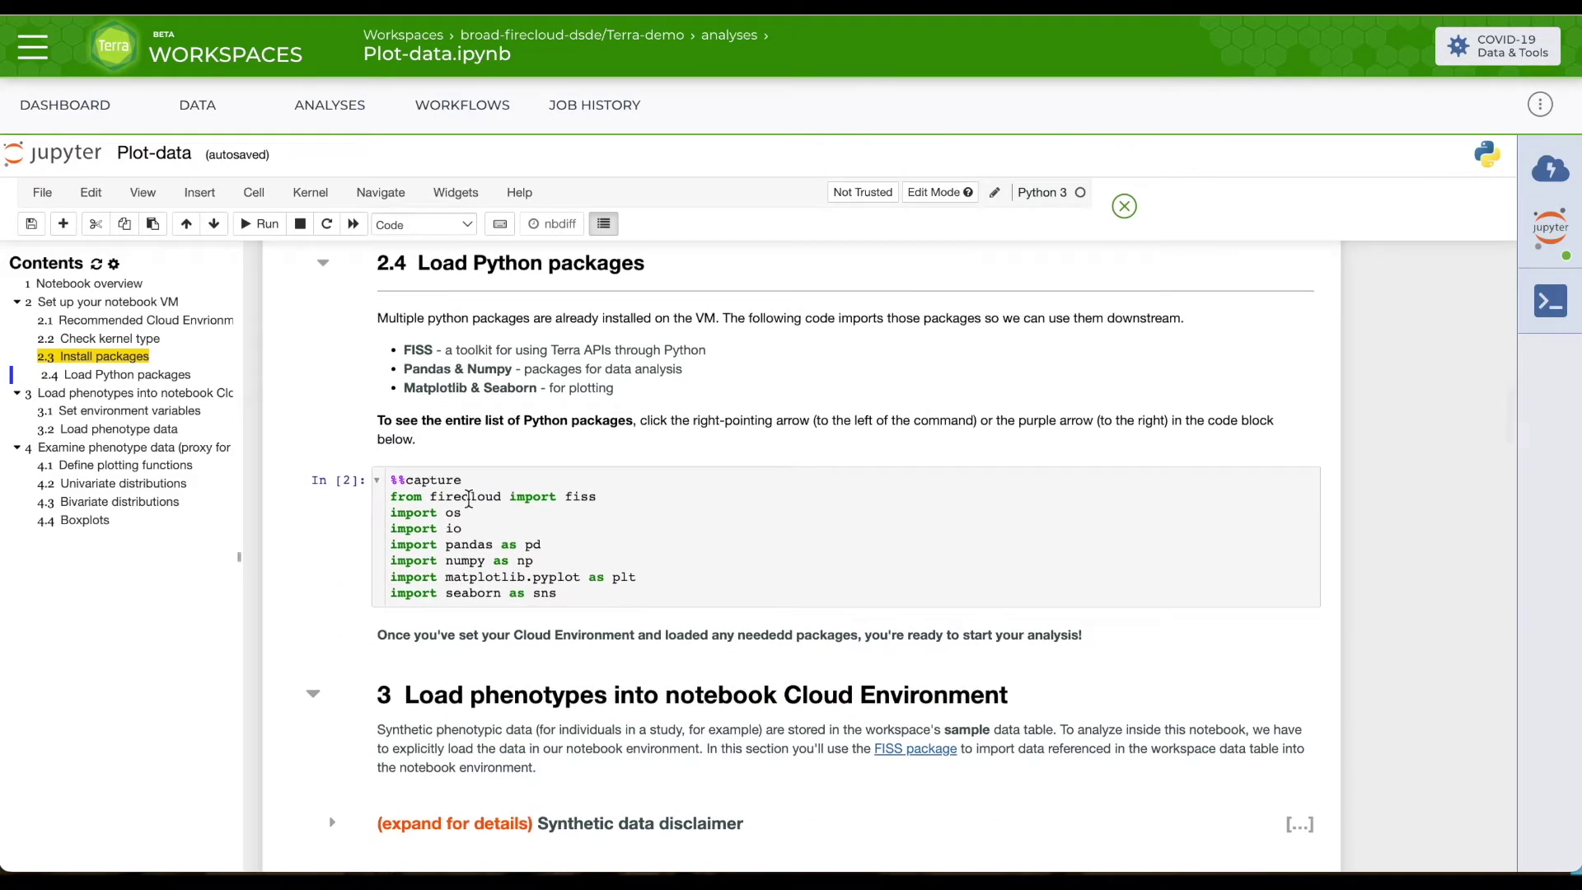
left_click(468, 495)
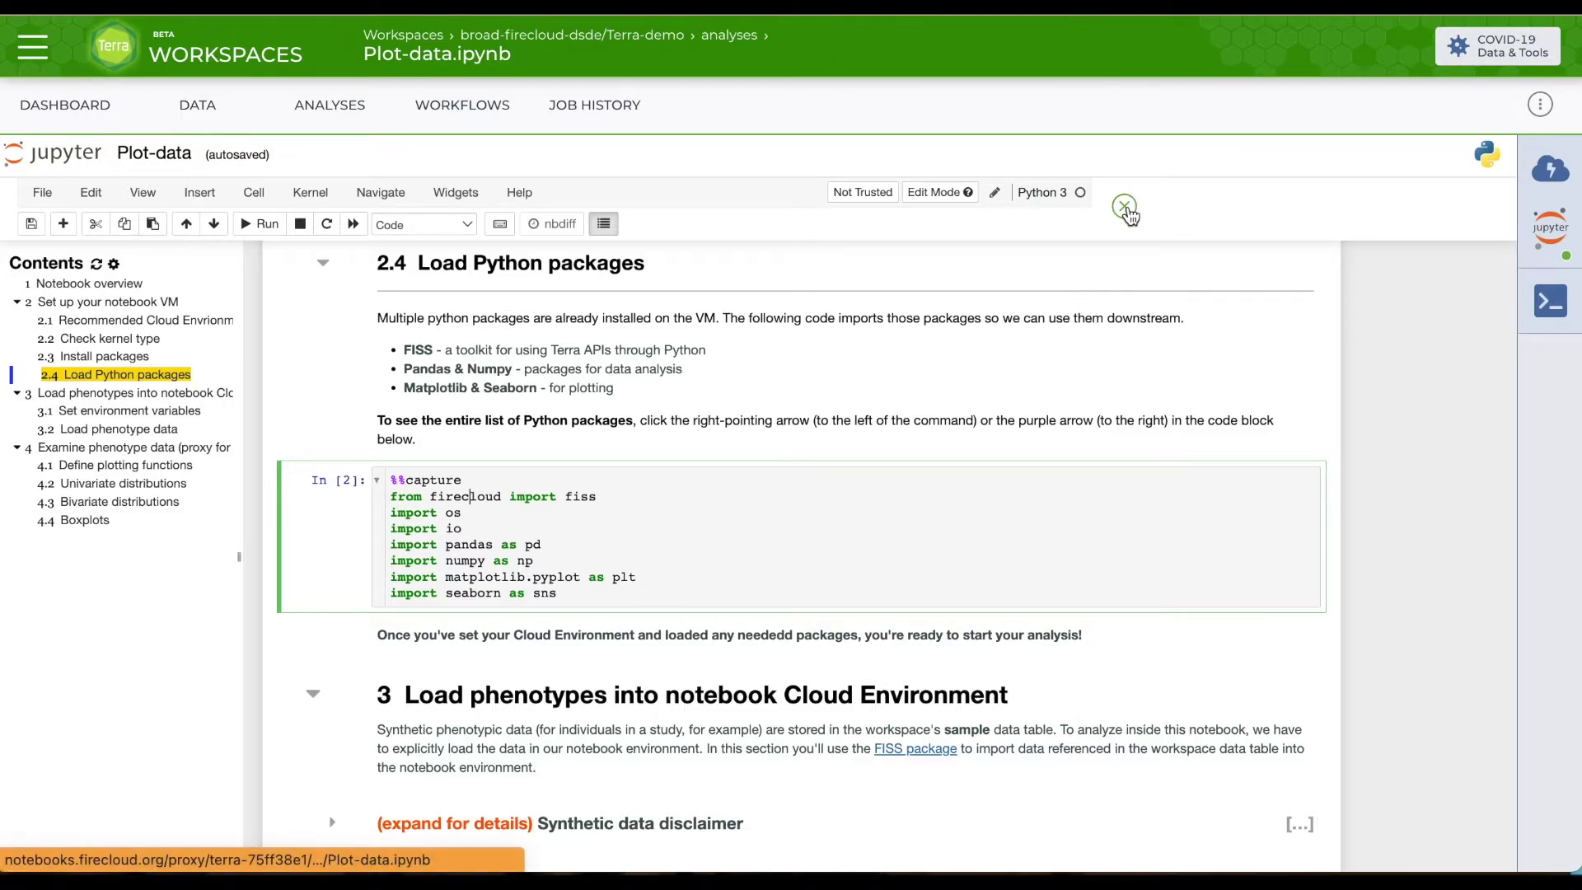
- Close the Plot-data notebook and pause the running Jupyter environment from its details panel
left_click(1126, 207)
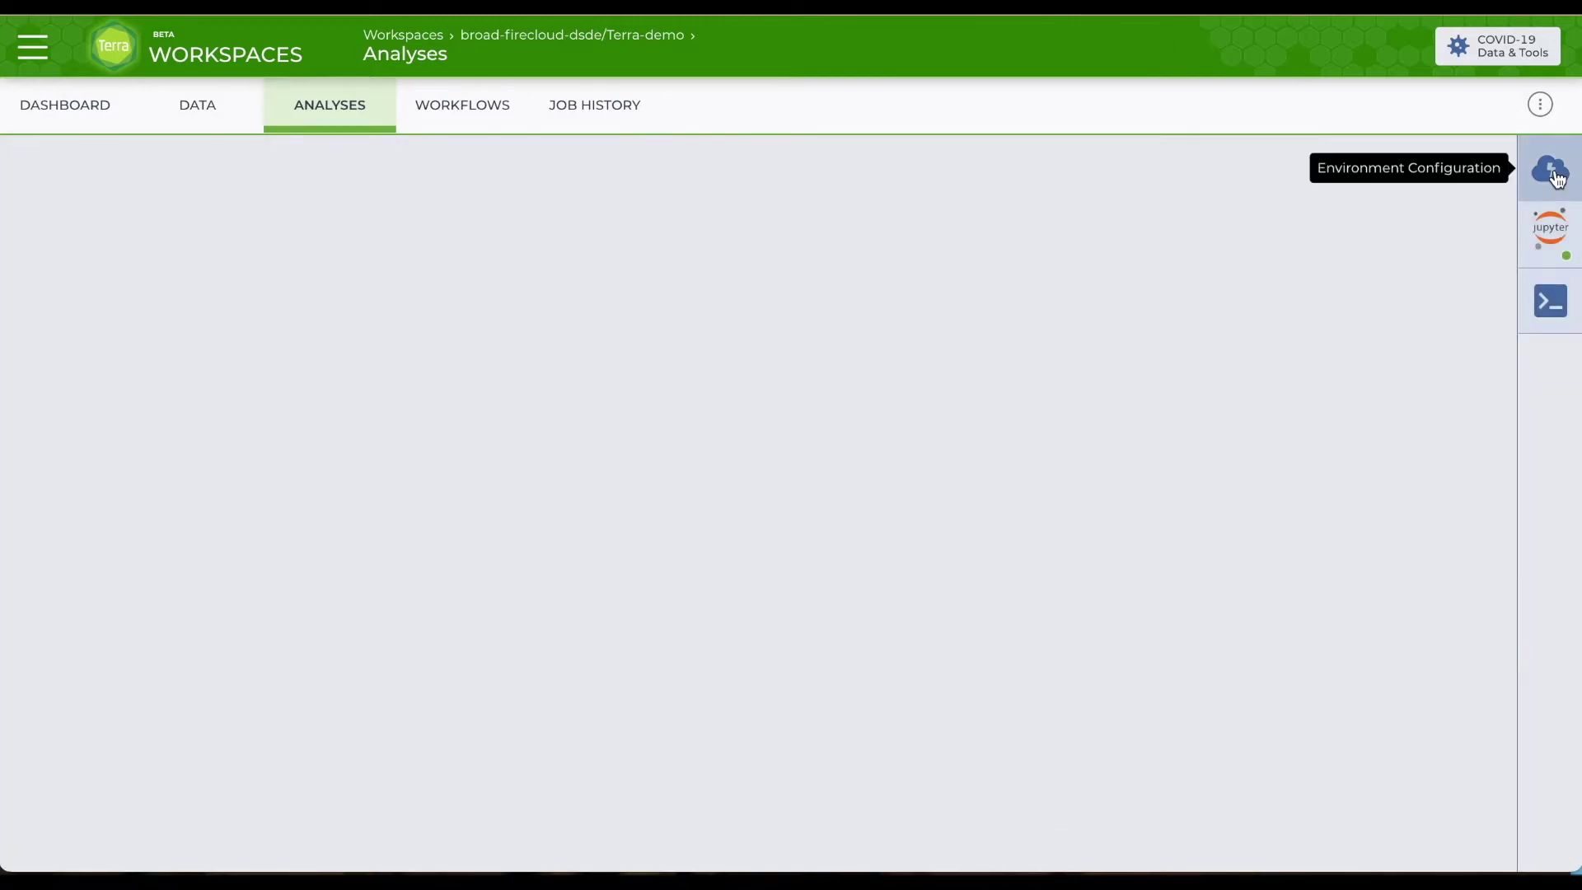
left_click(1551, 234)
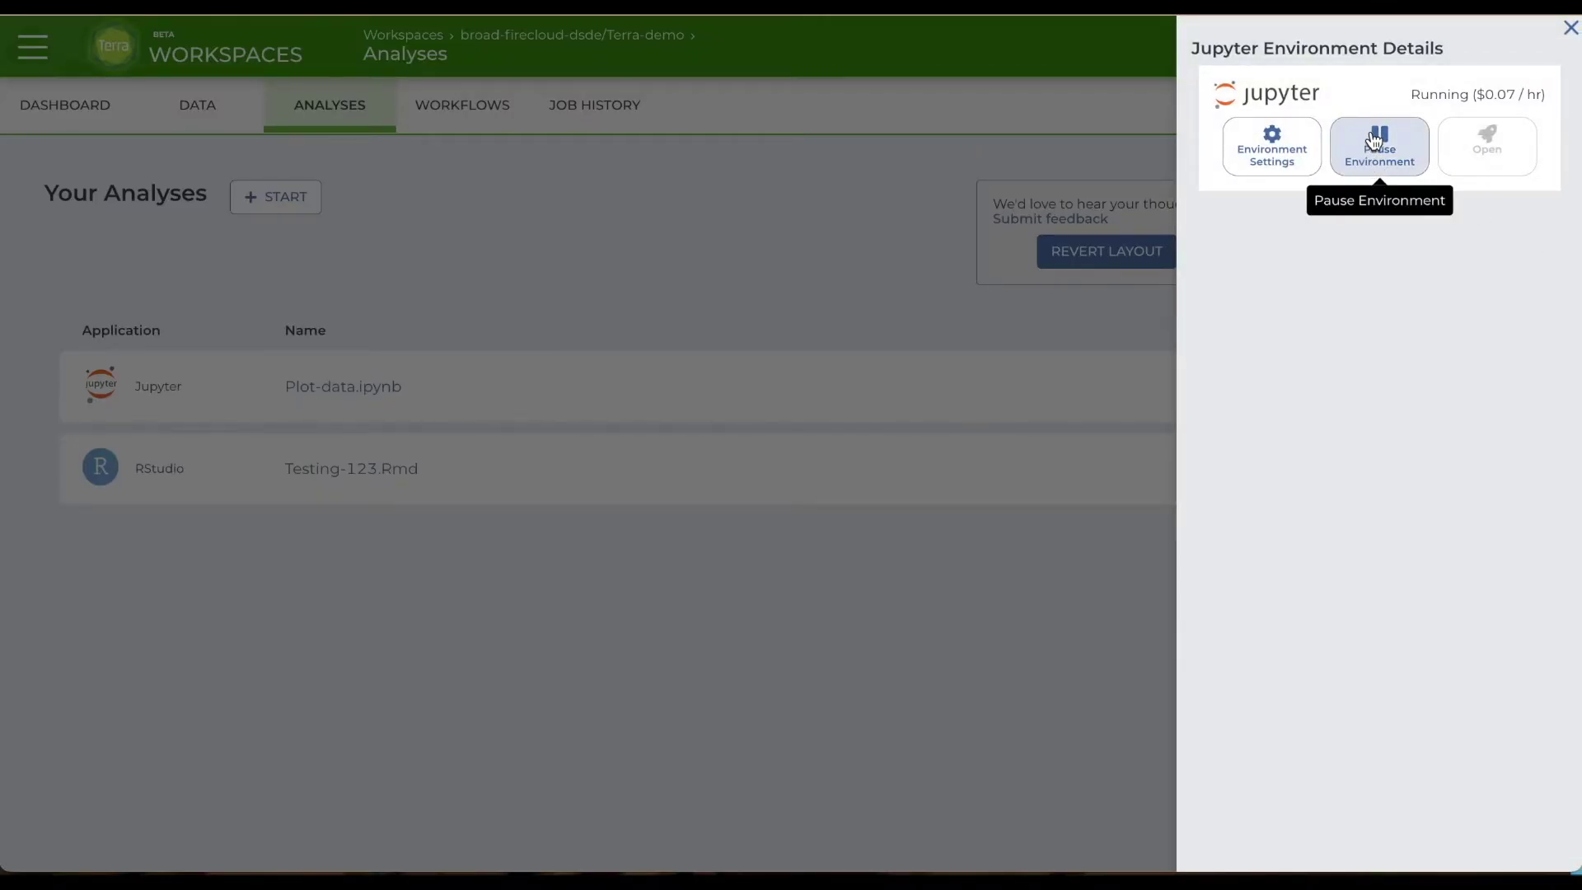
left_click(1374, 140)
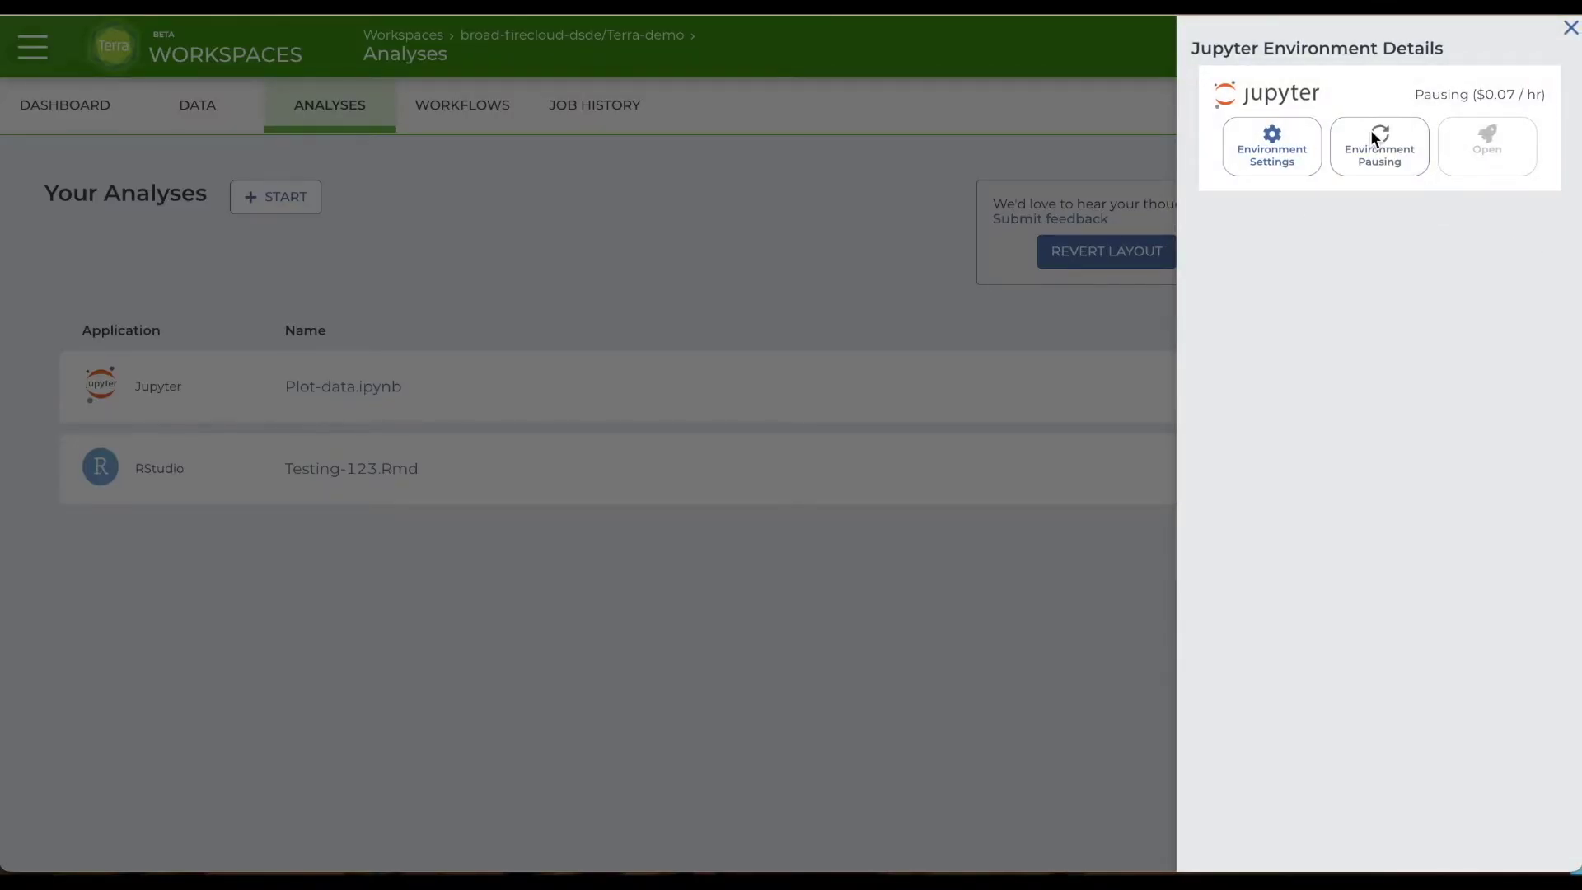
left_click(1570, 30)
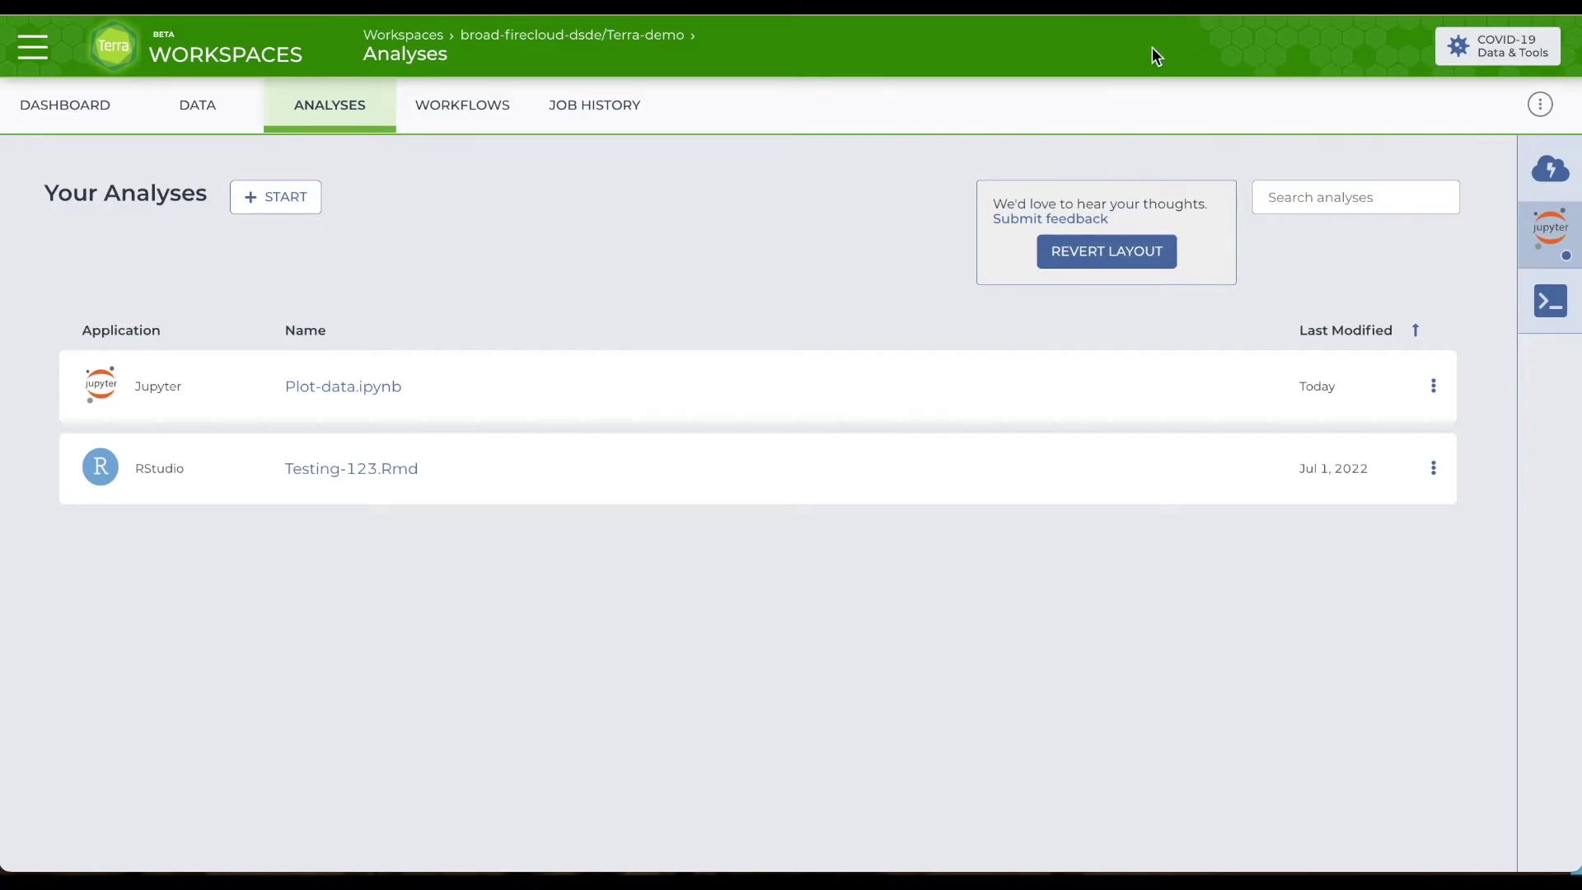
- Open the Workflows page listing CRAM-To-BAM-conversion v1.0.1 from Dockstore
left_click(452, 102)
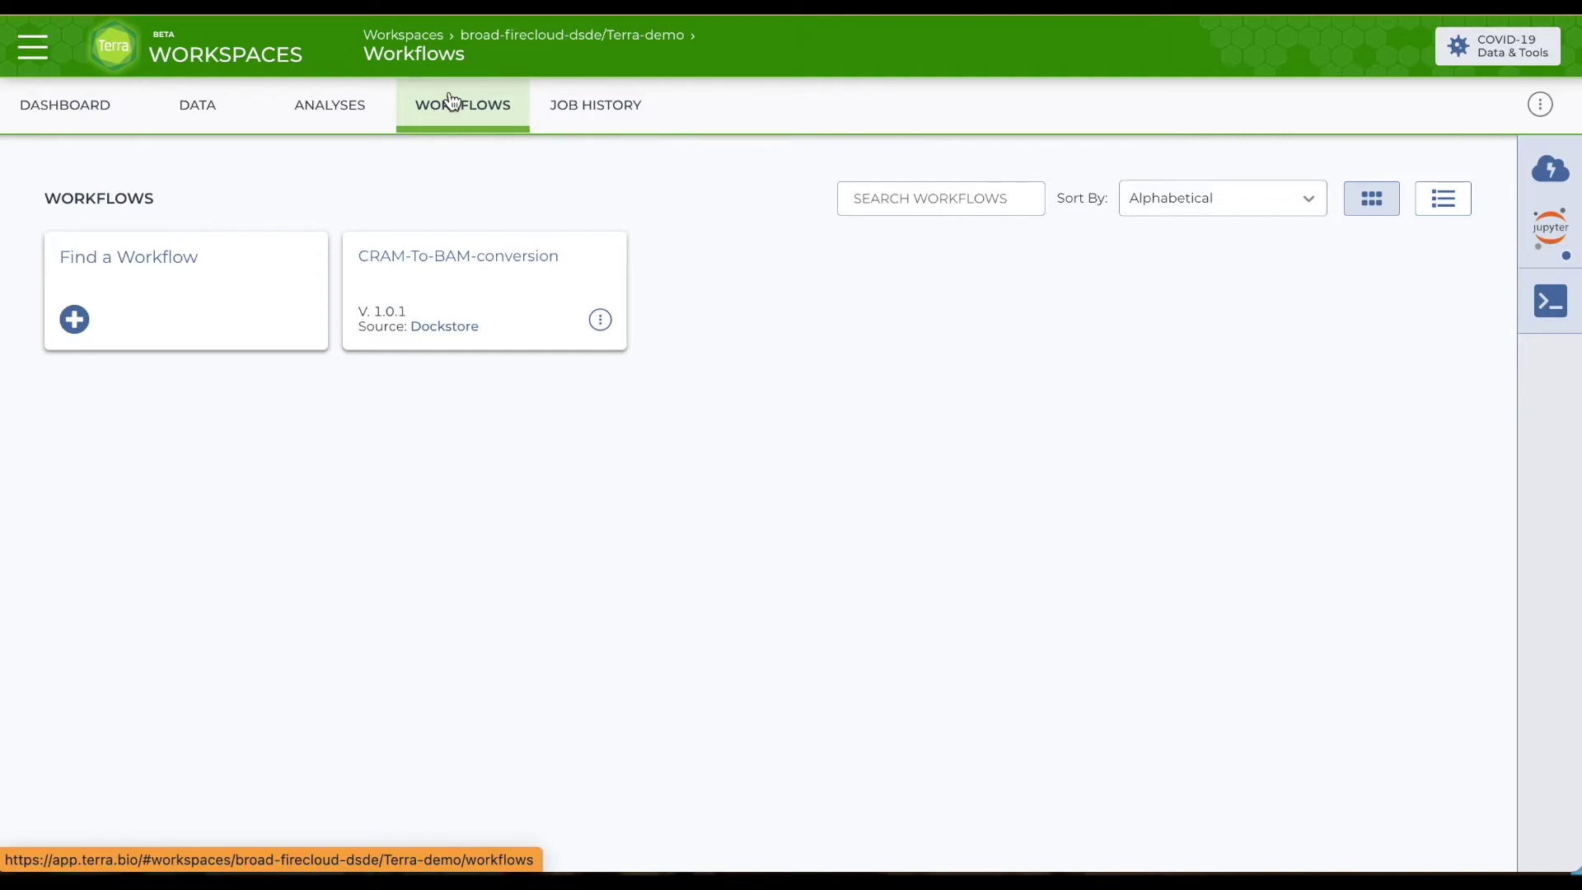
left_click(892, 196)
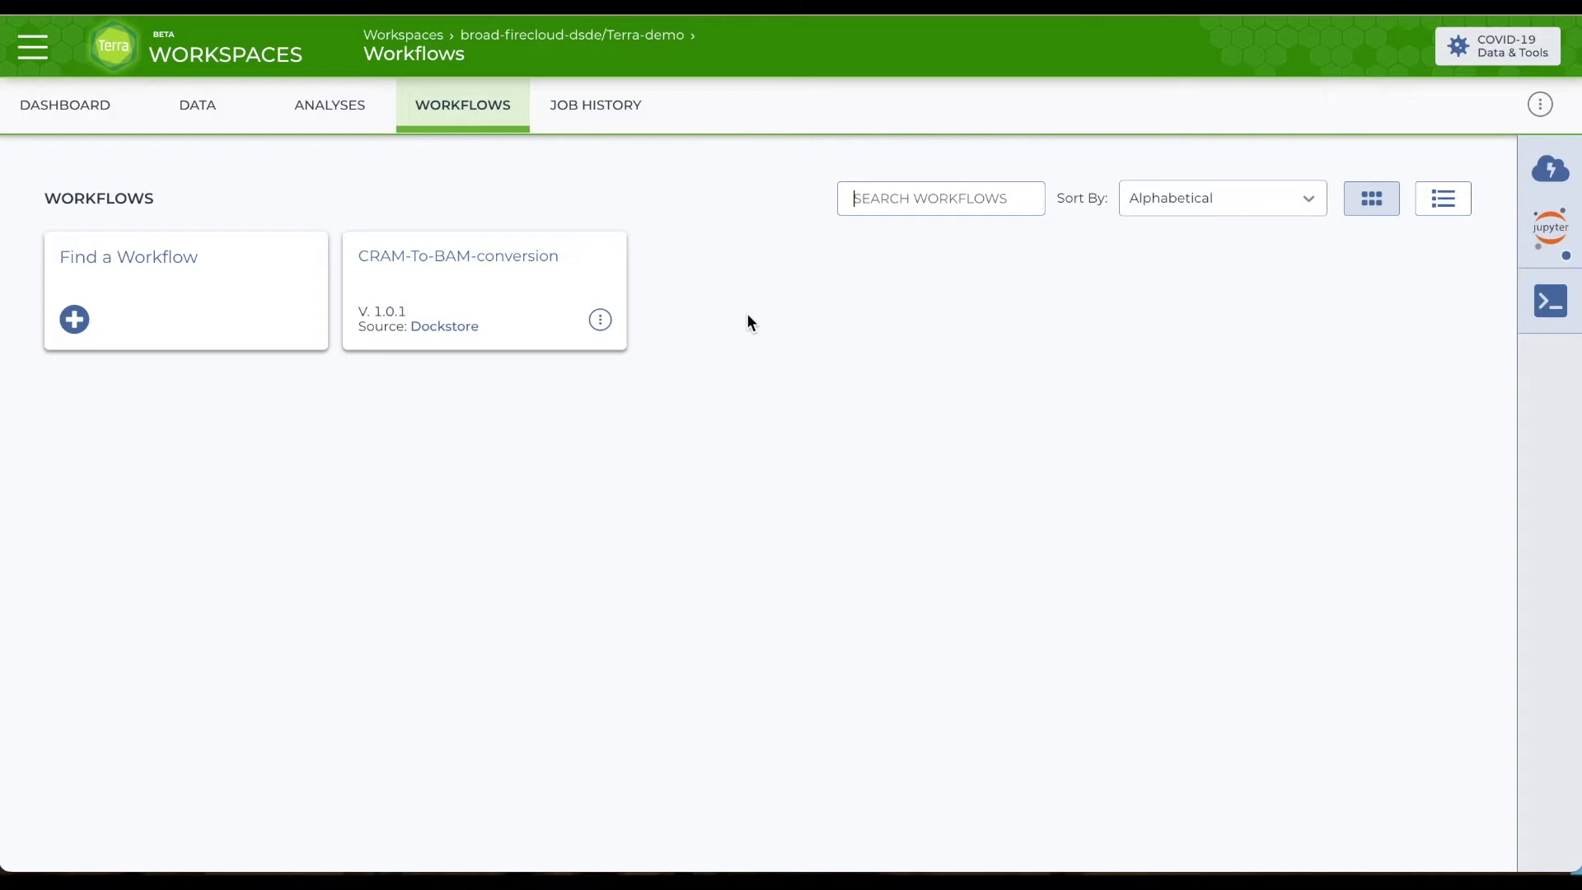
left_click(600, 322)
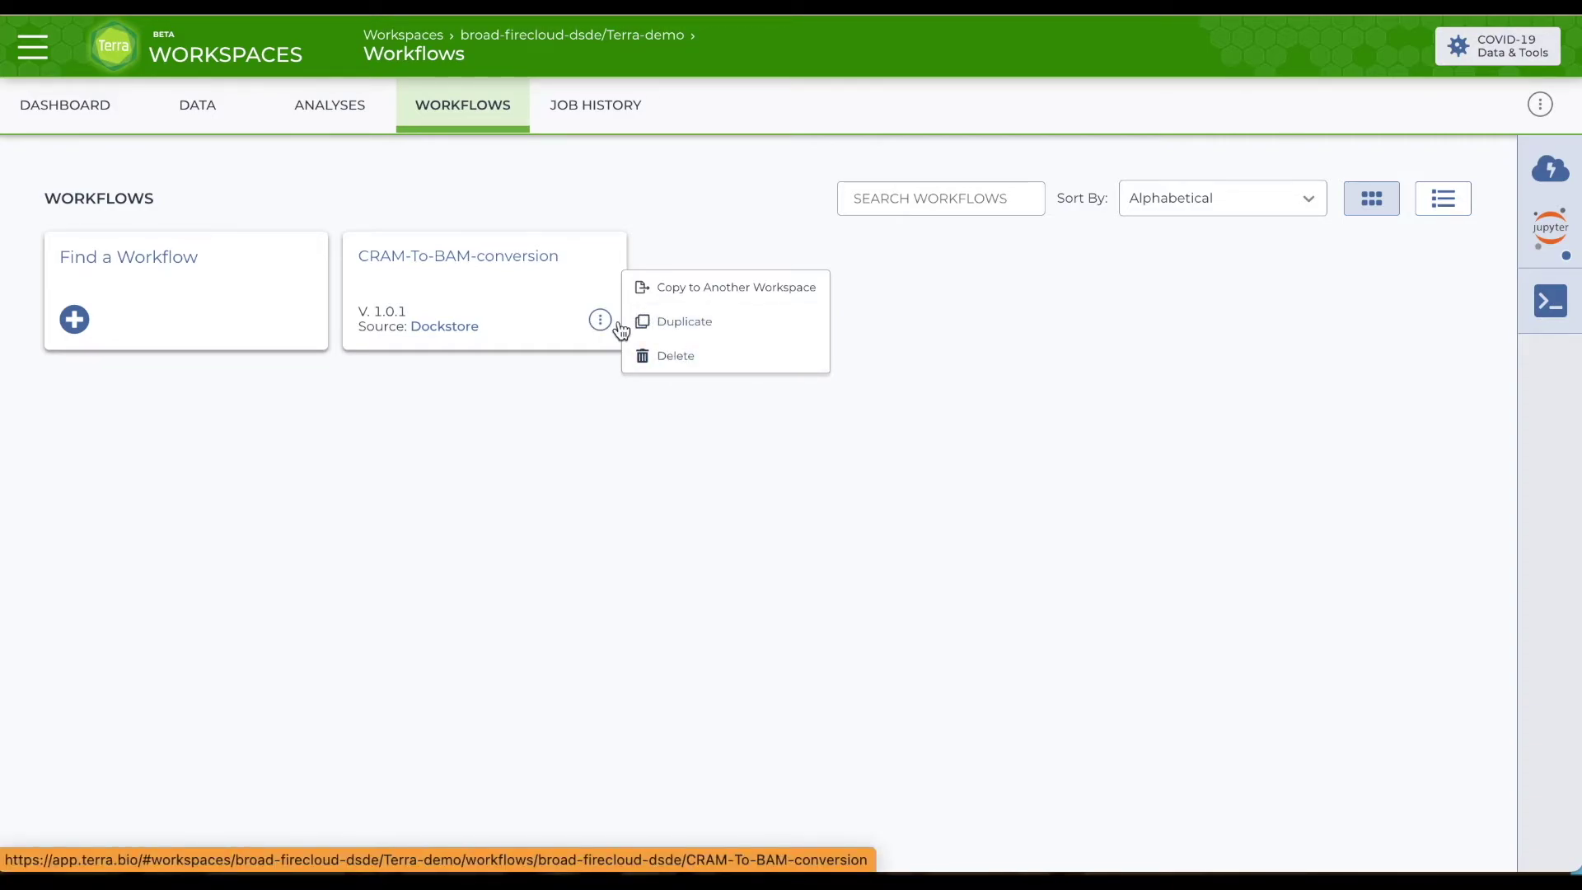
left_click(575, 415)
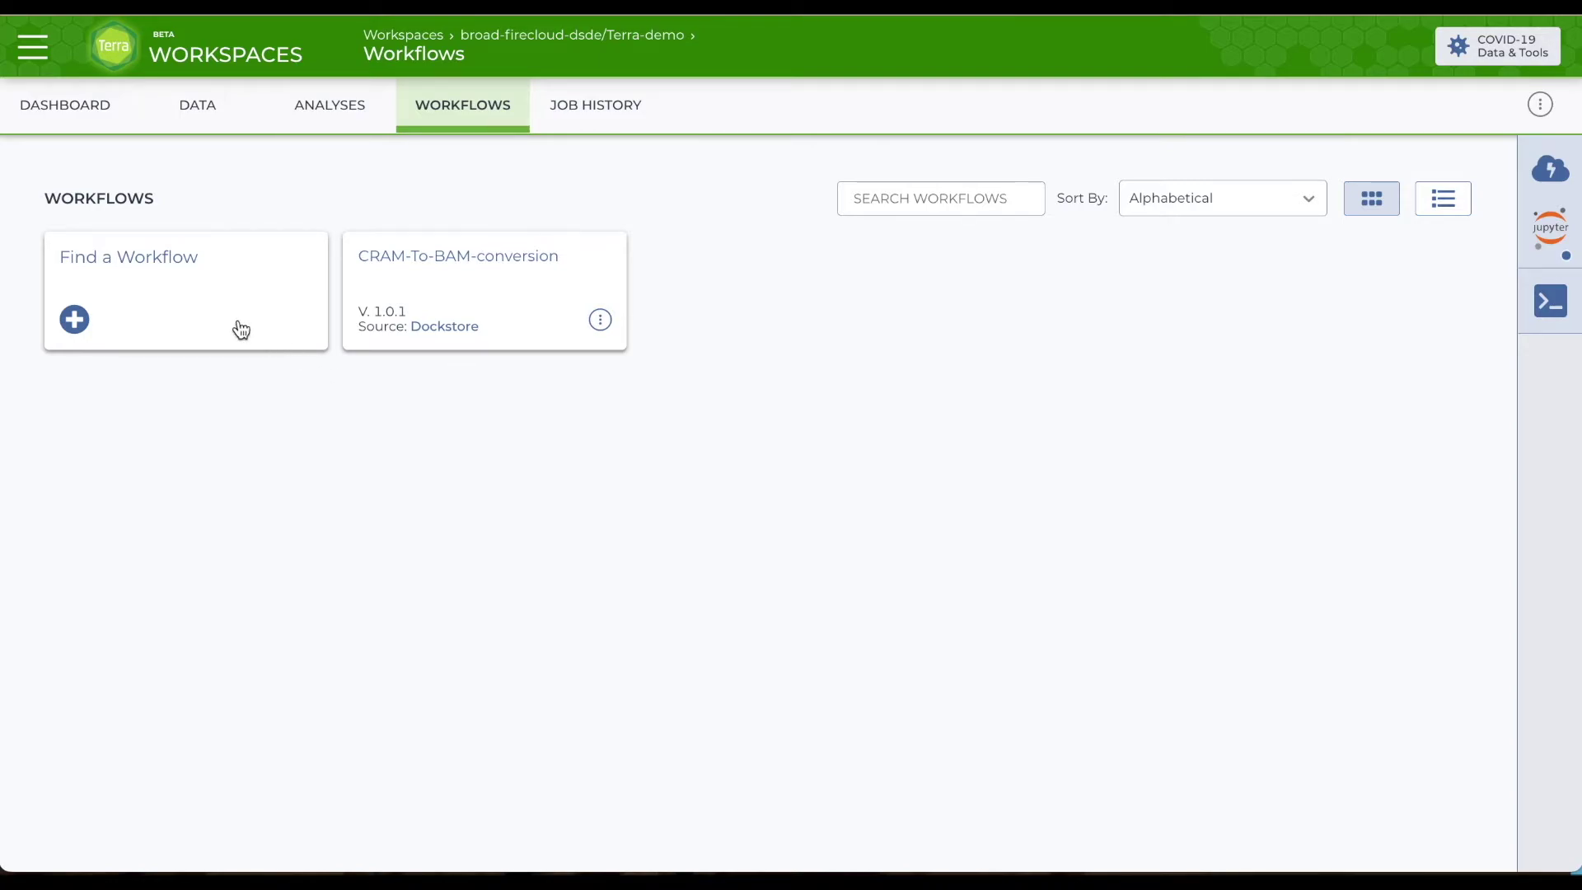
left_click(107, 264)
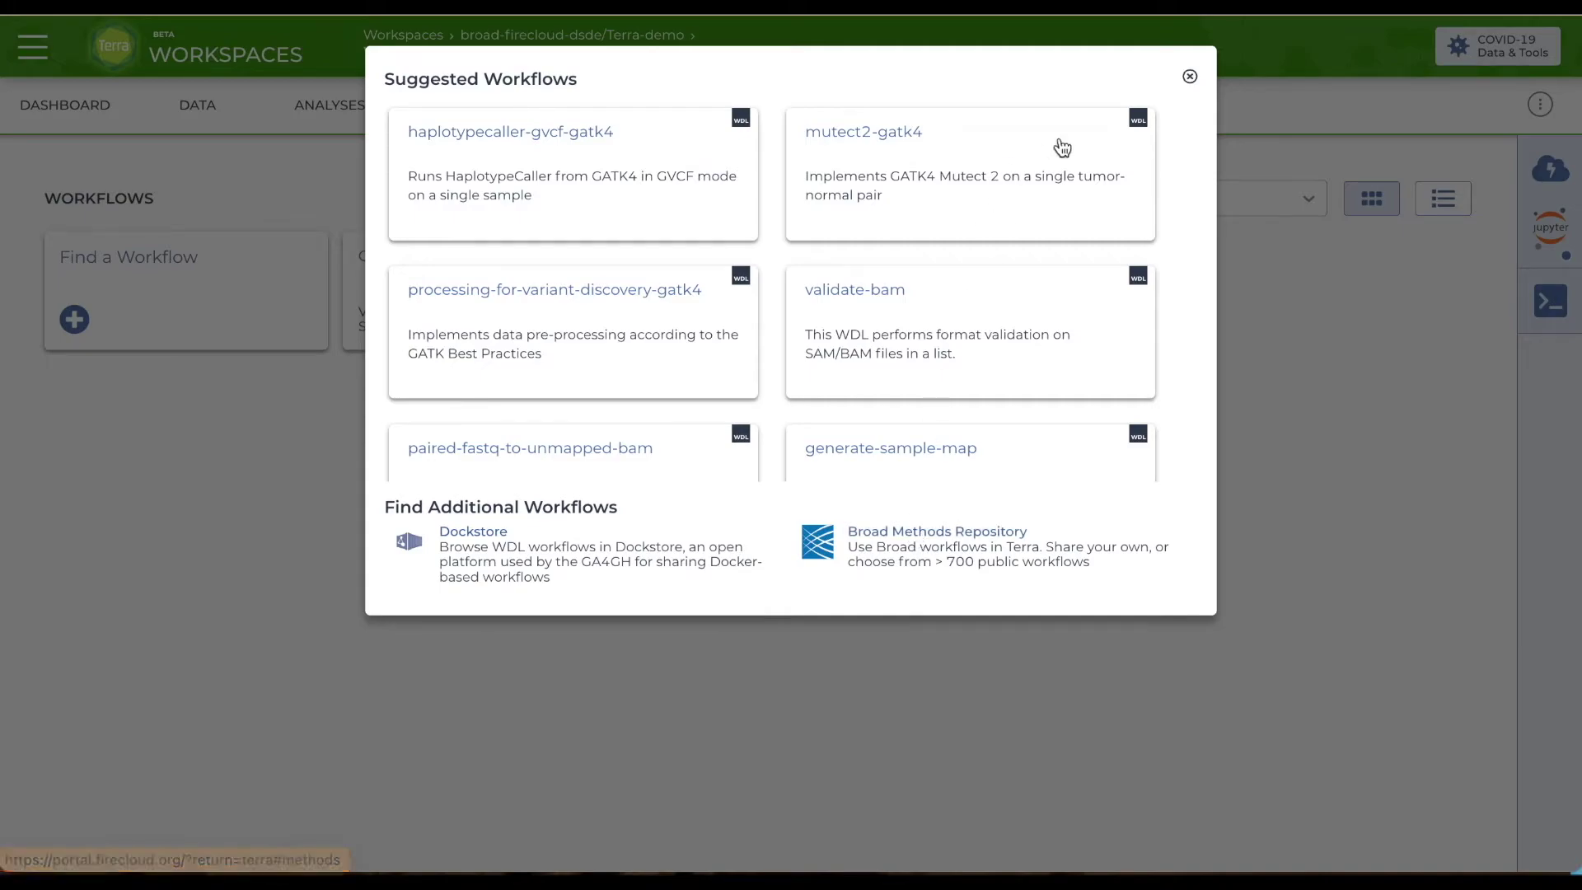
left_click(1190, 78)
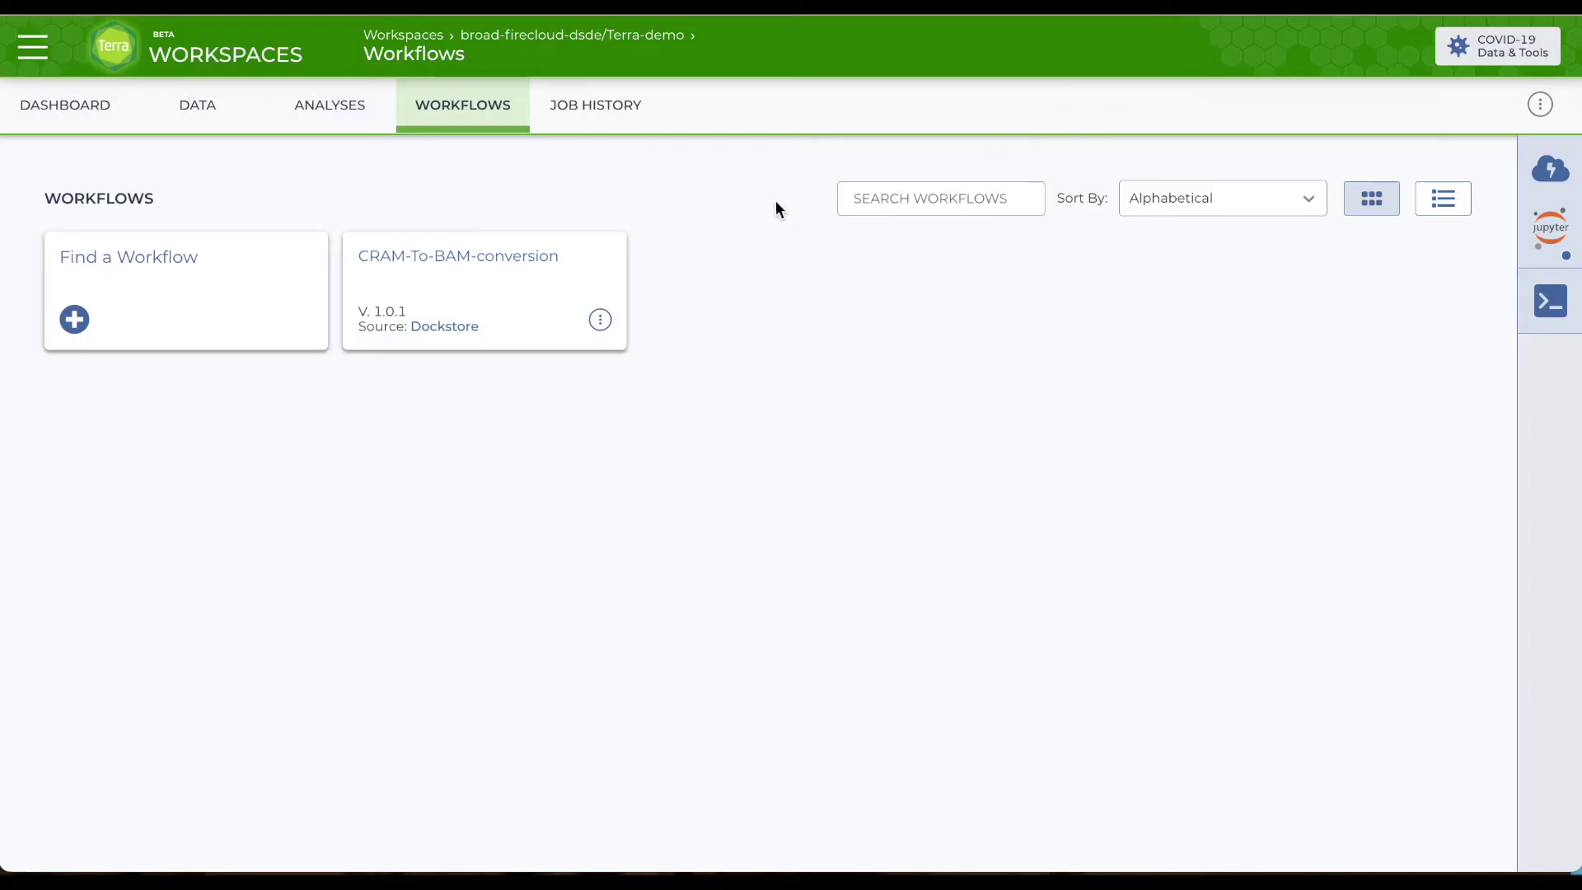
- Open the CRAM-To-BAM-conversion workflow and look over its script
left_click(482, 257)
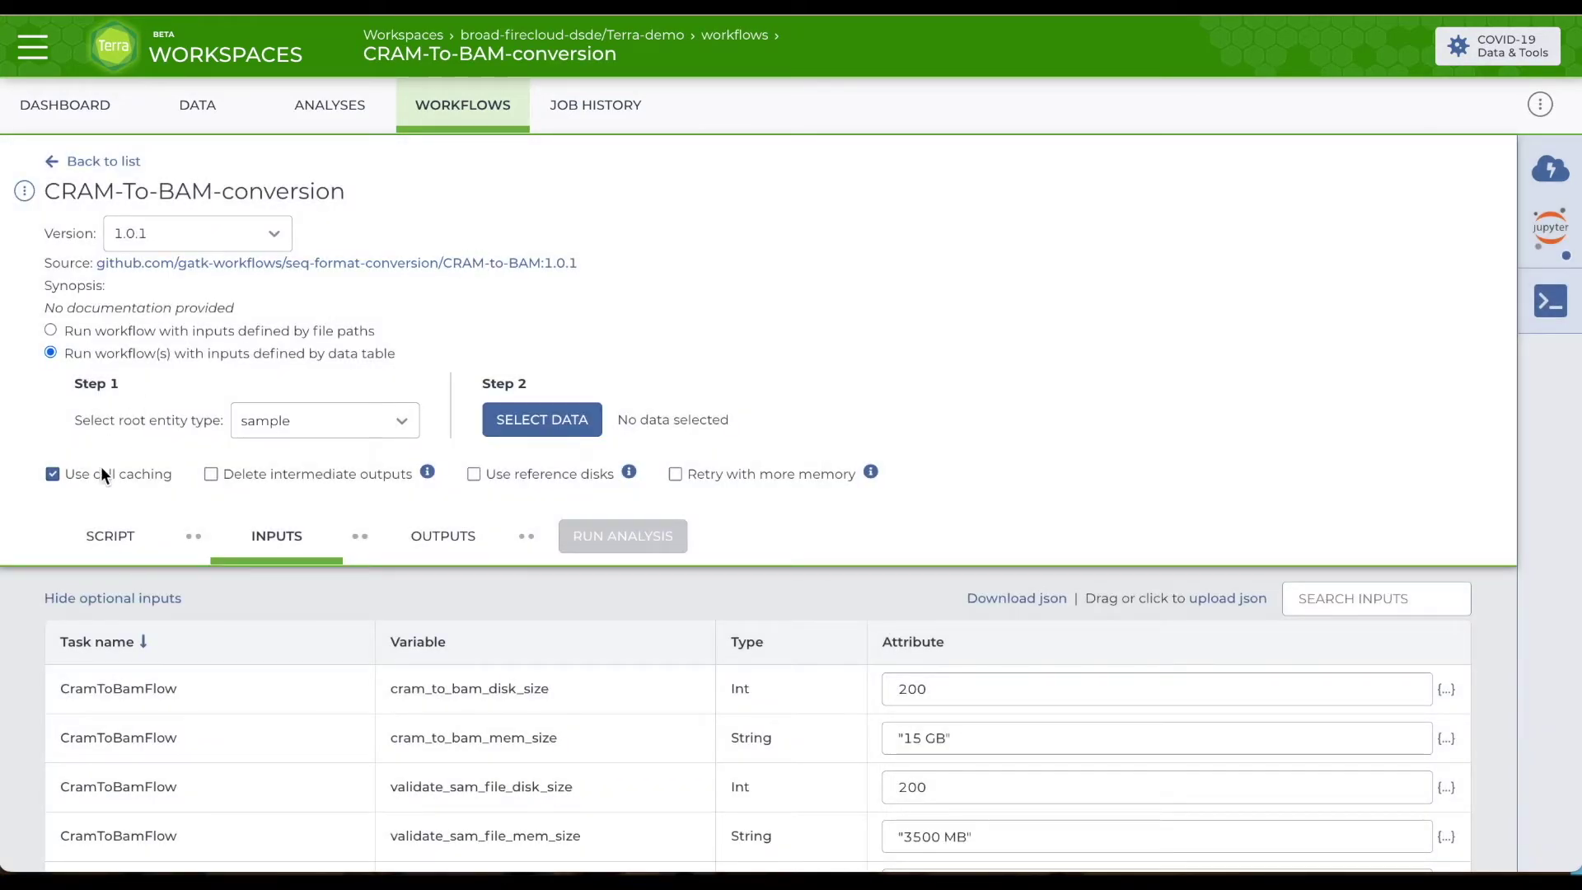
left_click(111, 538)
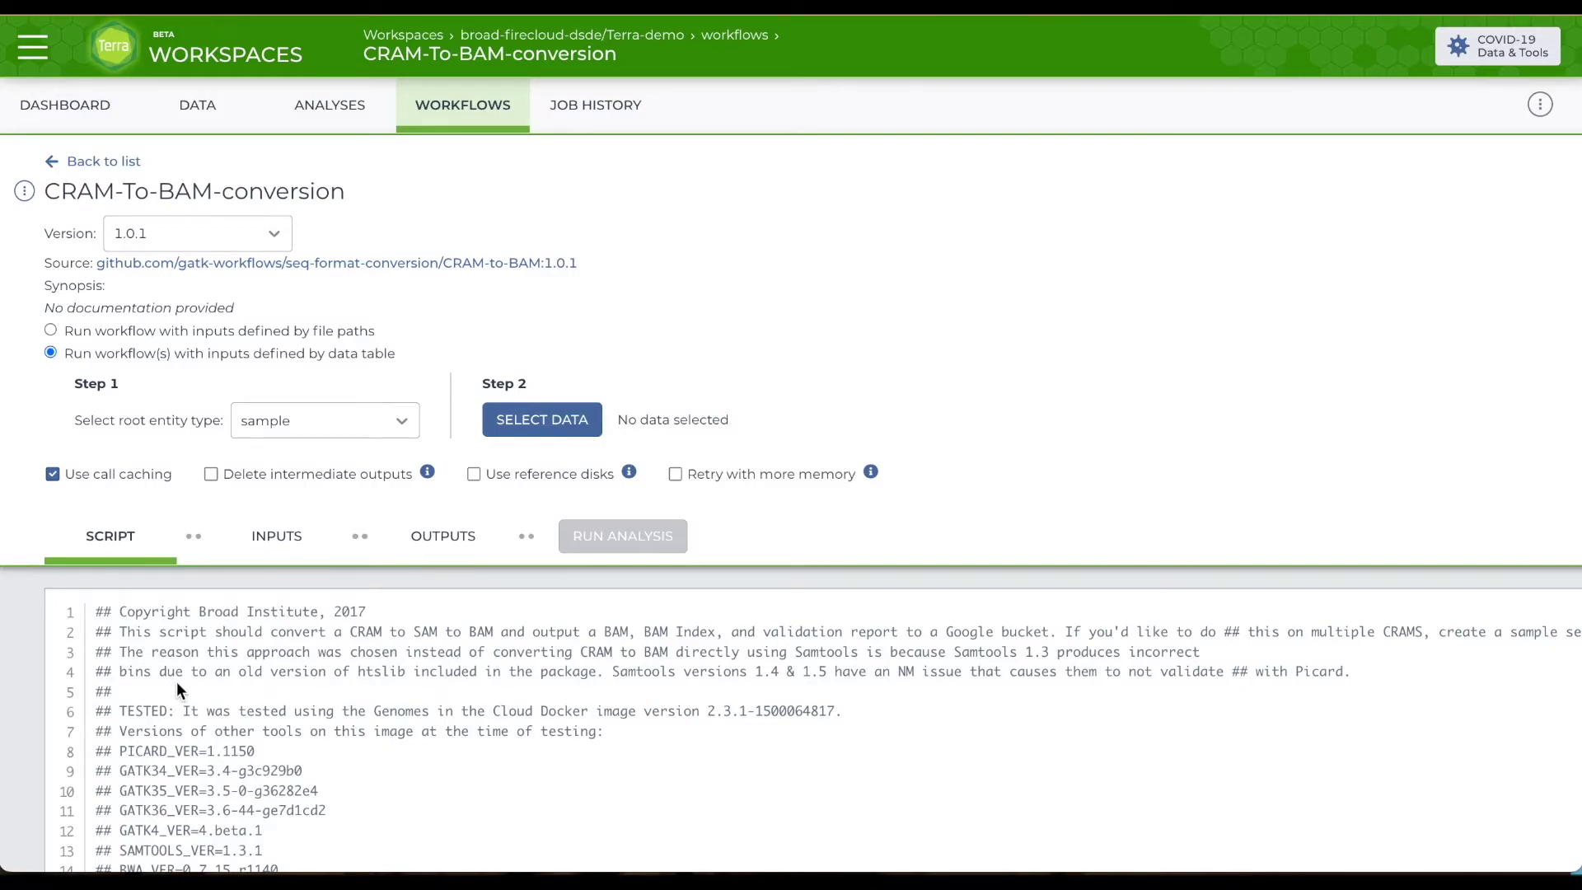
scroll(177, 690, "down", 3)
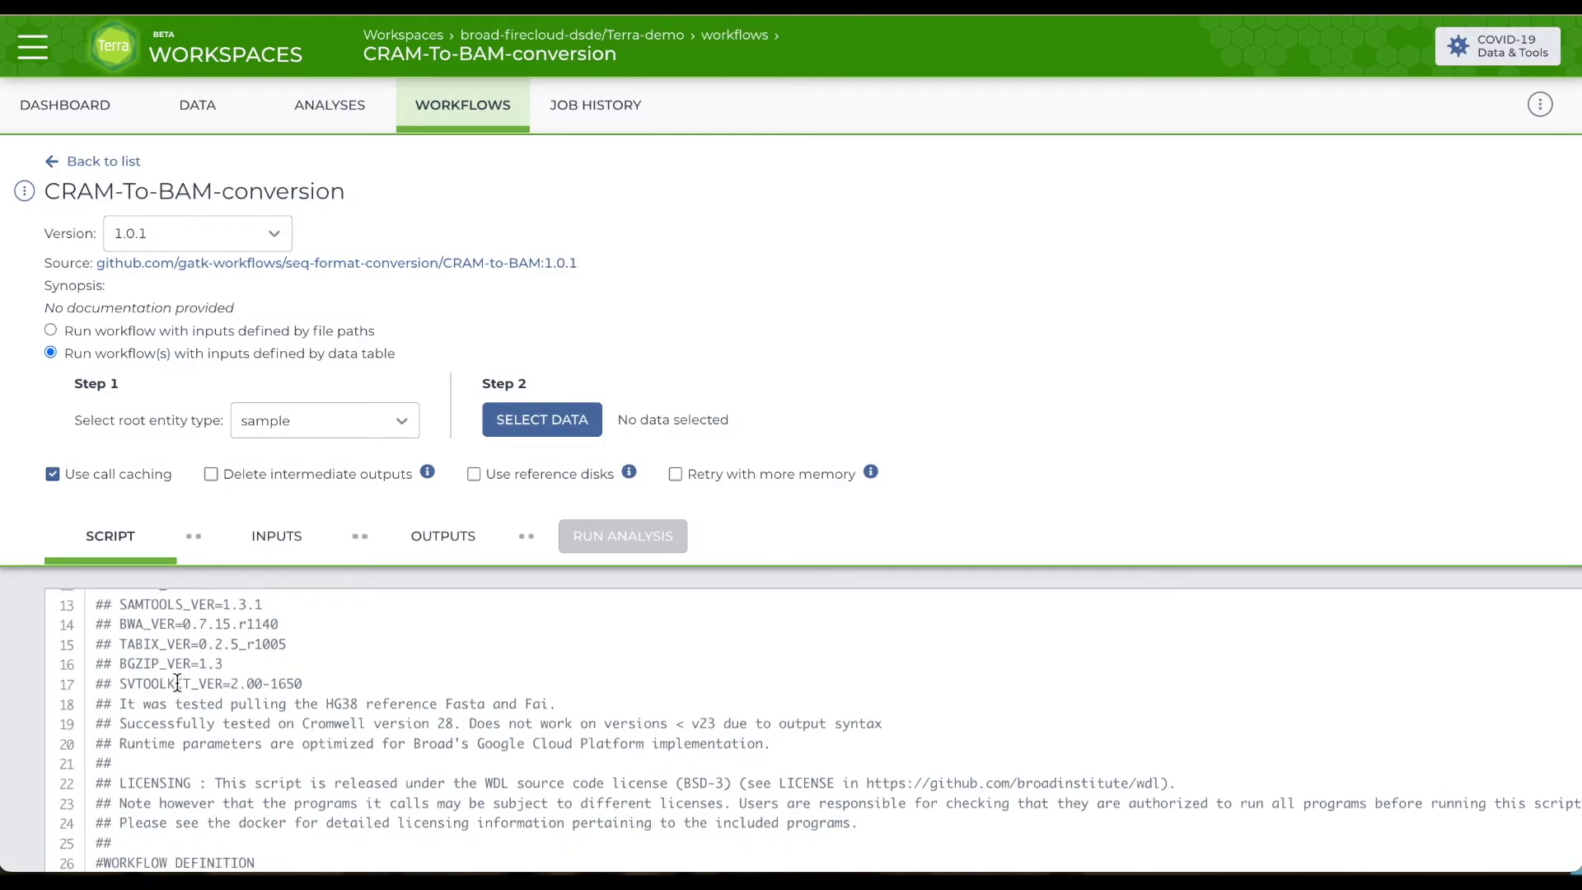
scroll(176, 683, "up", 2)
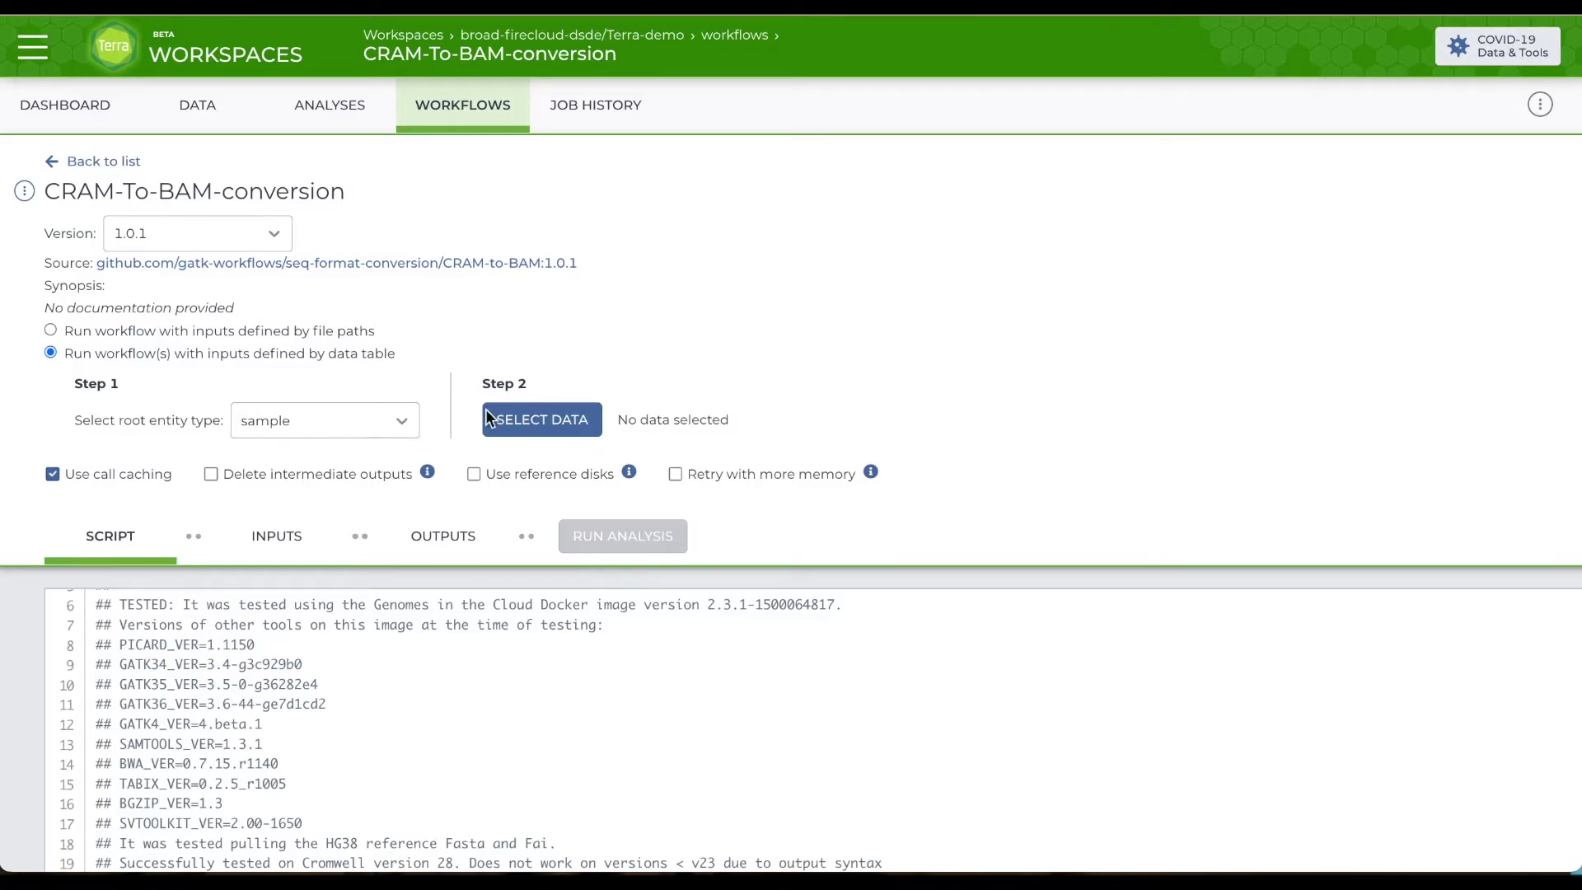
- Choose only the first sample, subject HG02817, as the workflow's input data
left_click(513, 419)
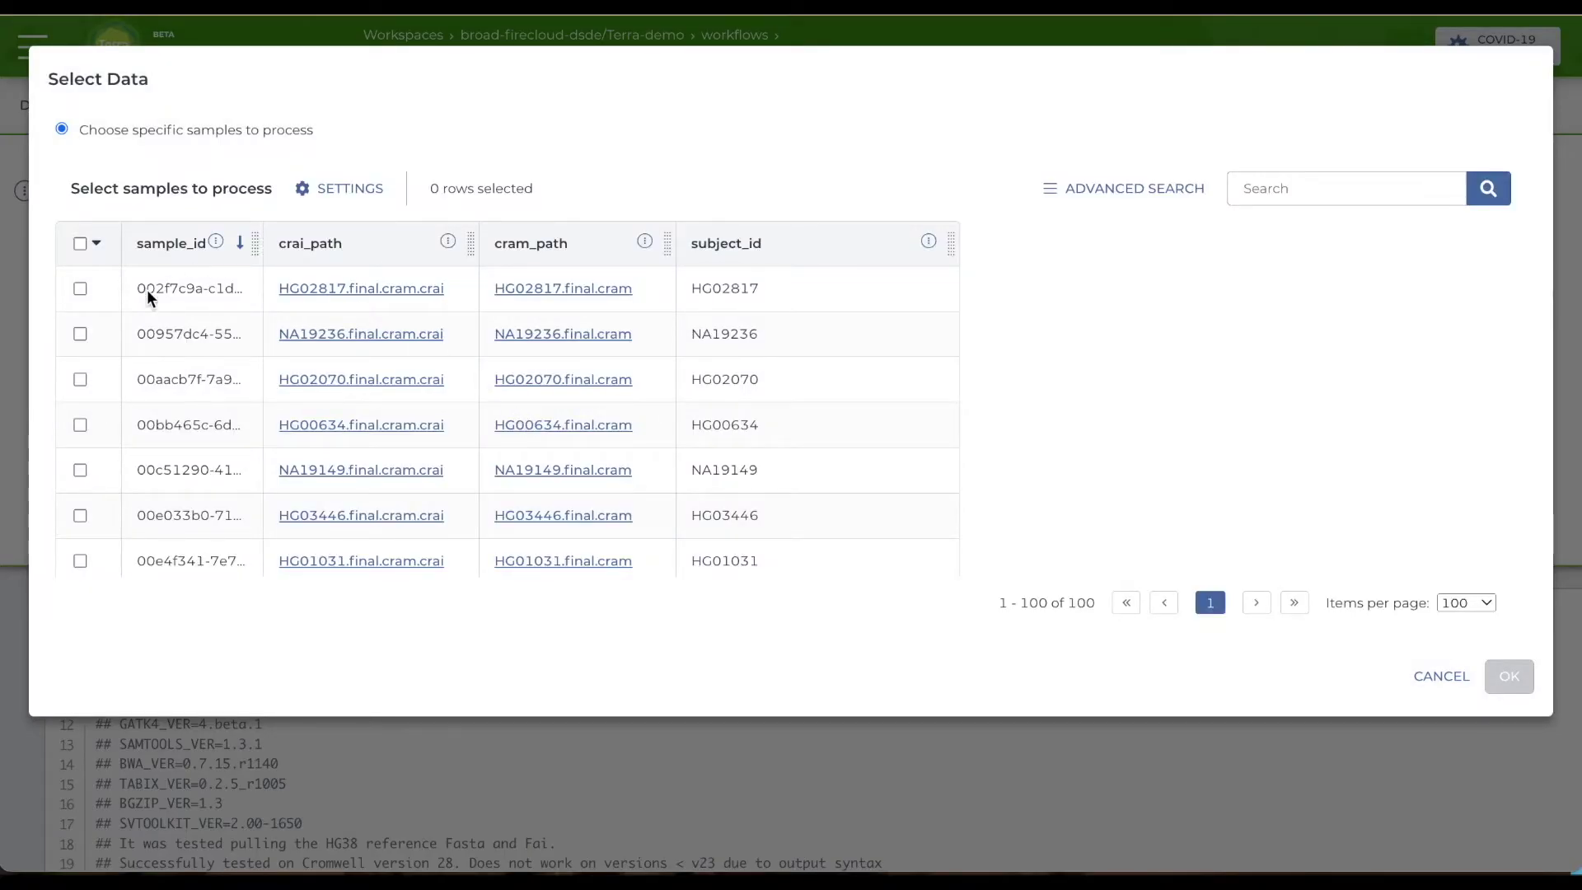
left_click(80, 289)
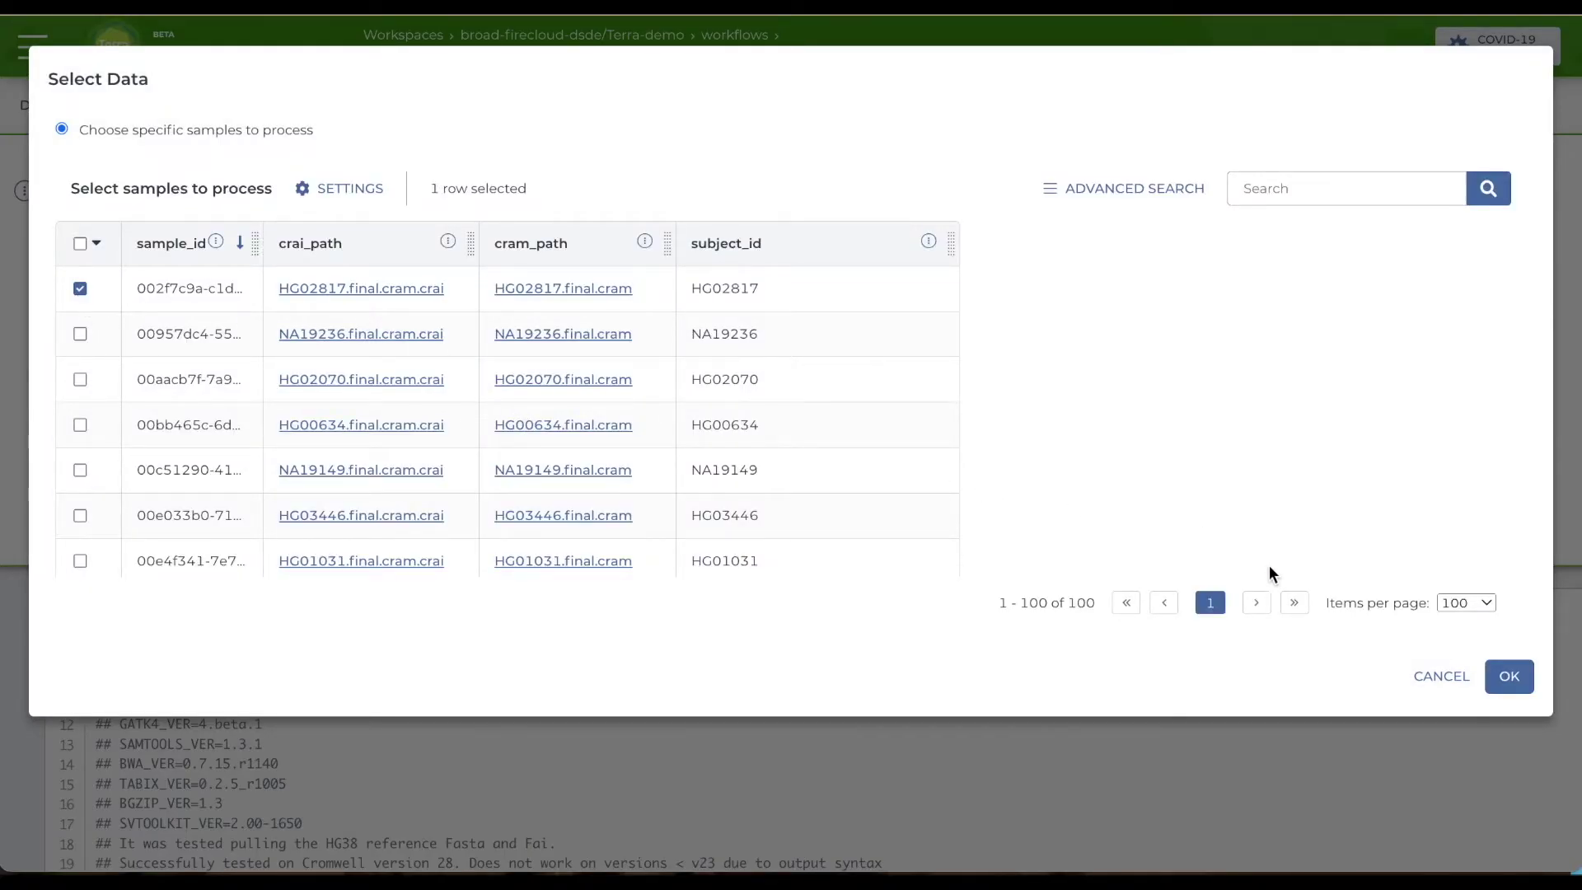
left_click(1509, 677)
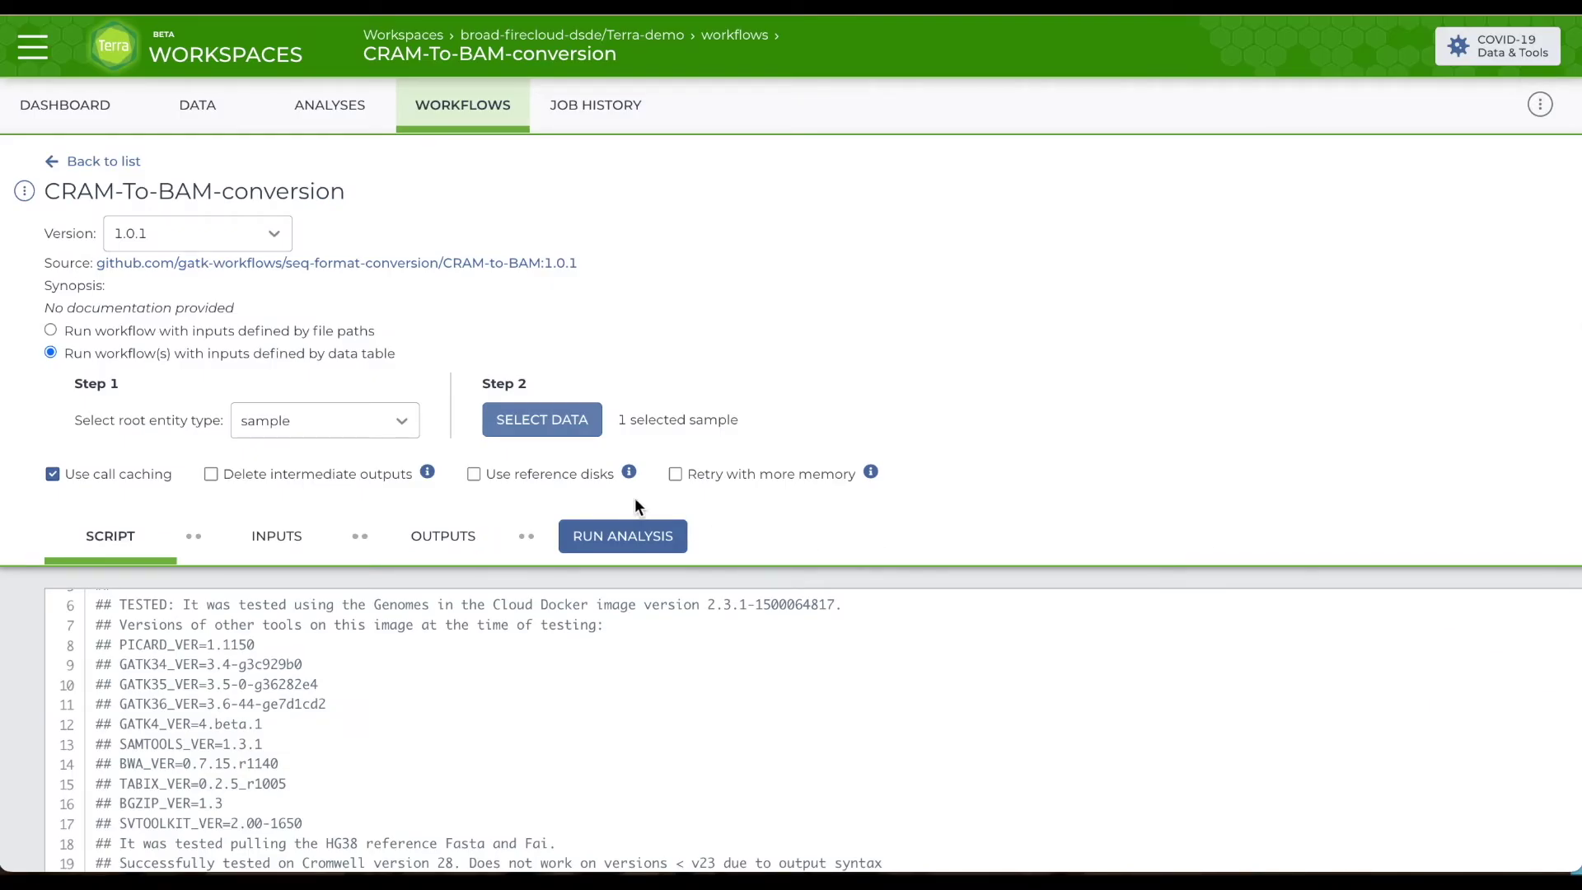
- Review the input attributes, then view outputs mapped to this.BAI, this.BAM and this.validation_report
left_click(287, 534)
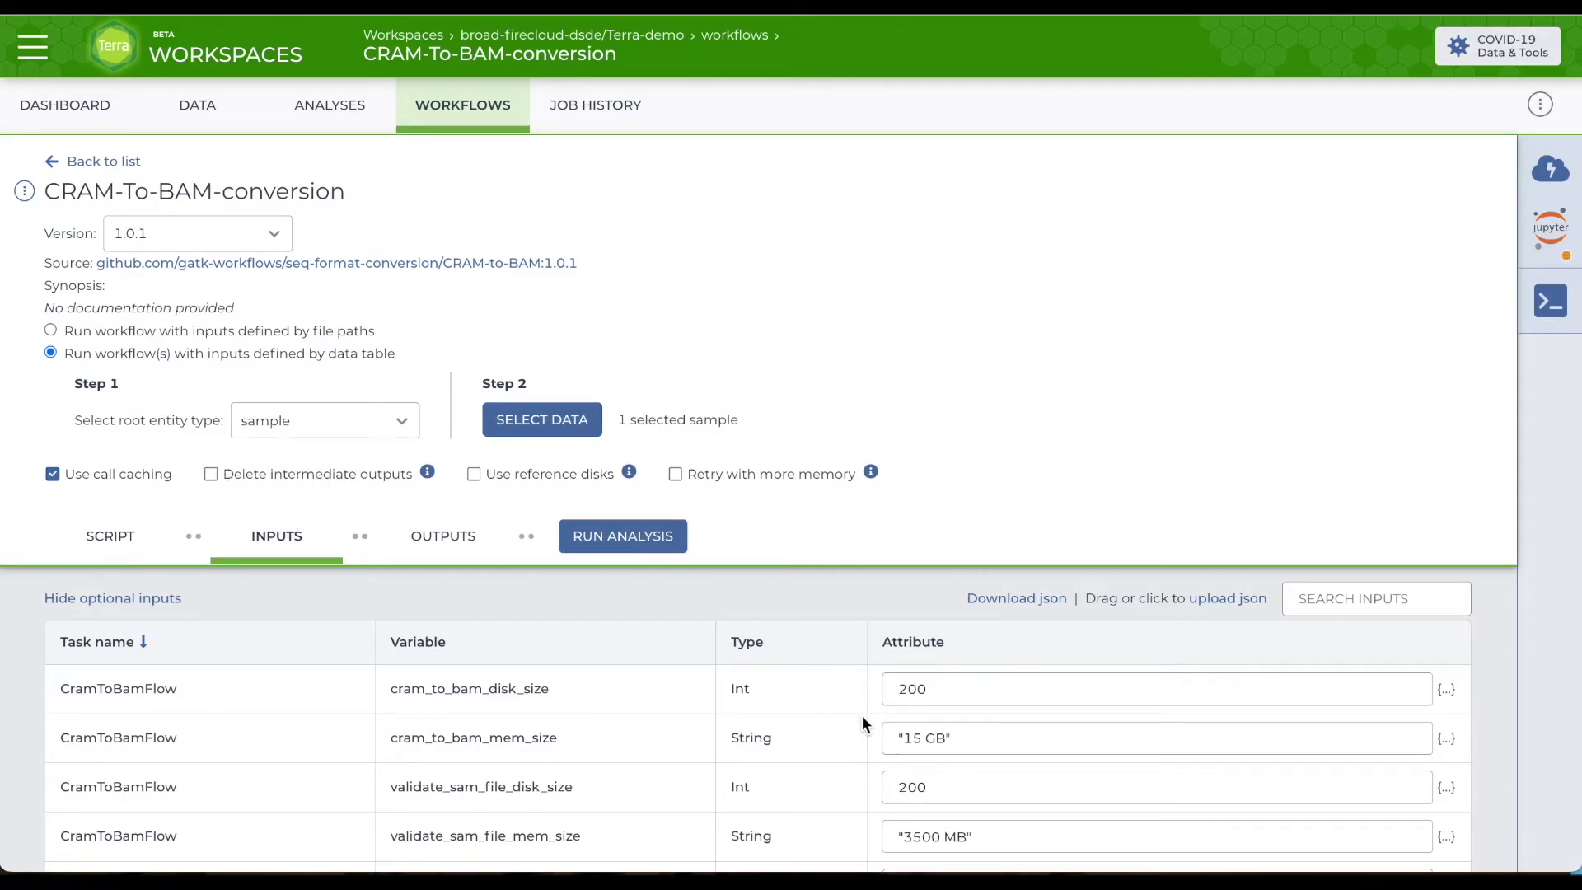
scroll(861, 717, "down", 3)
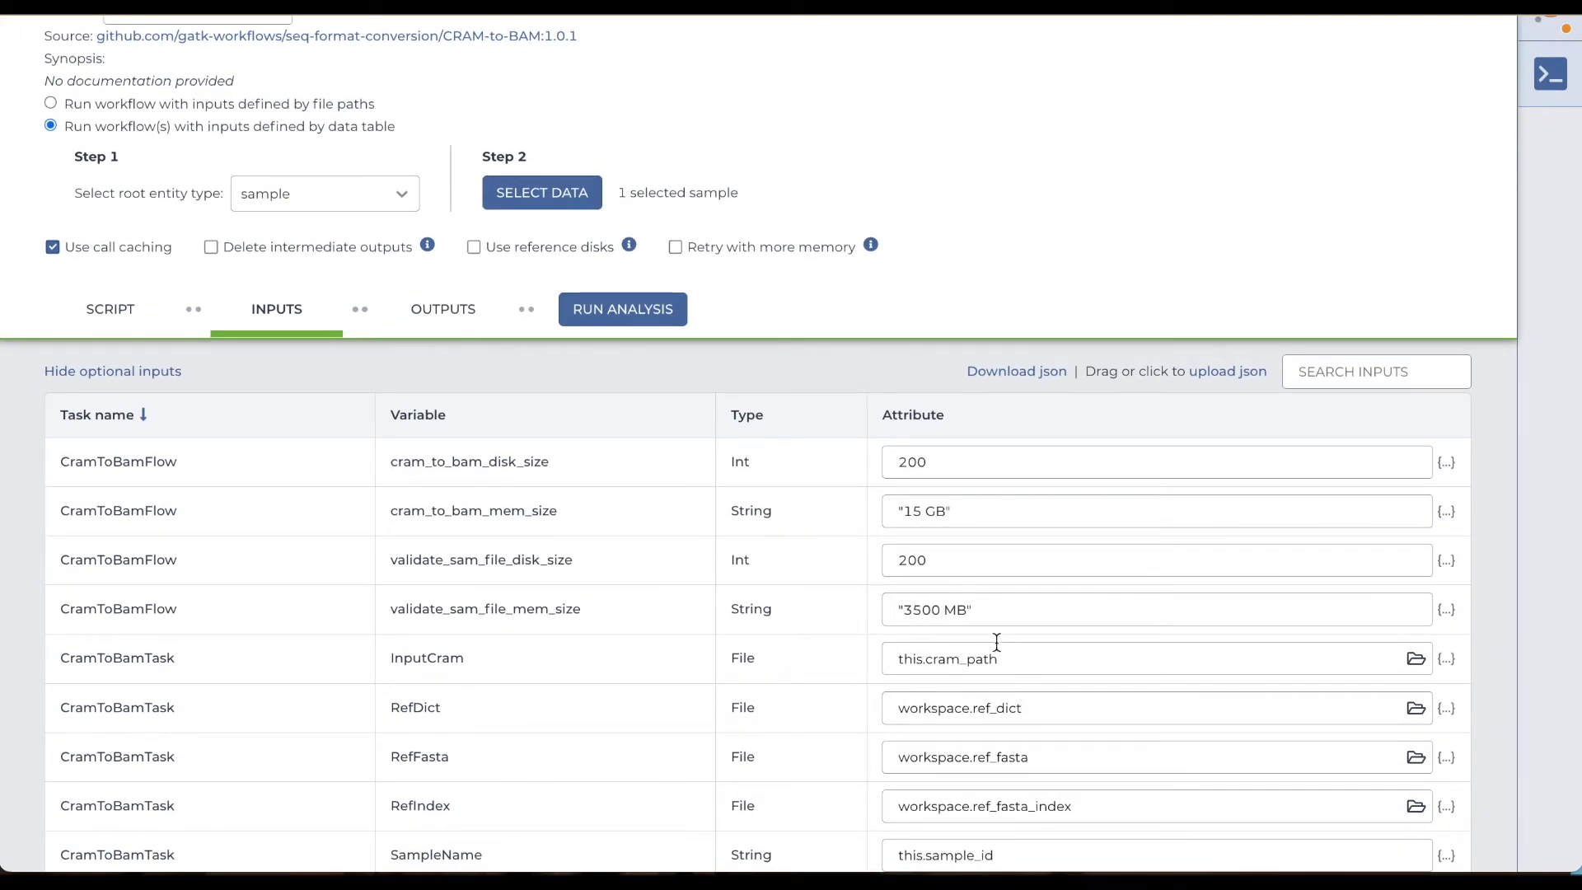
left_click(453, 311)
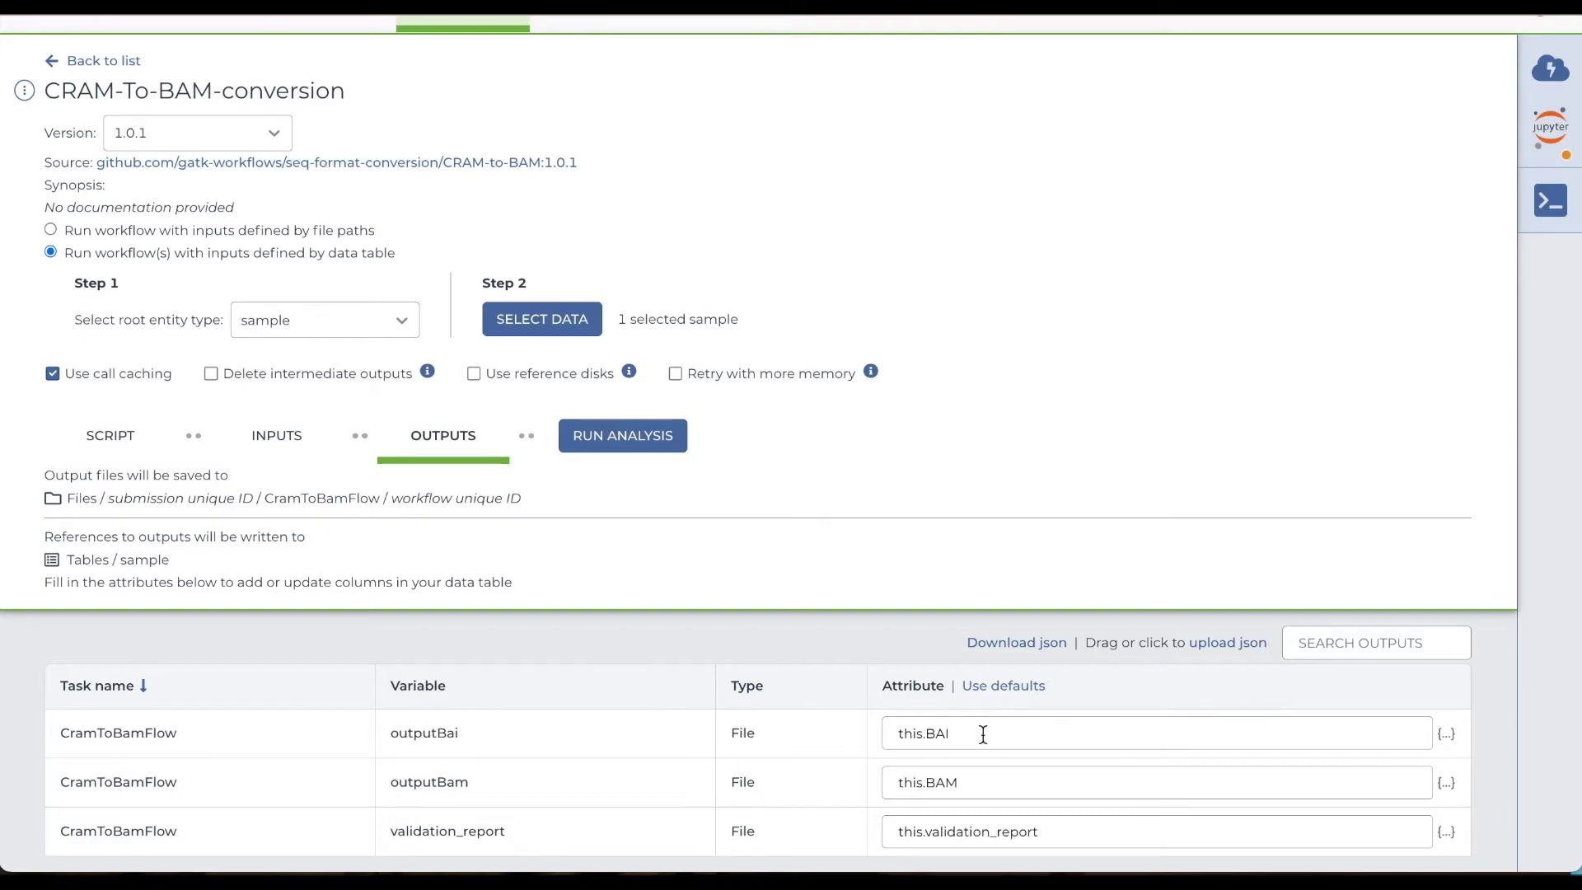
- Launch the CRAM-To-BAM-conversion analysis on the one selected sample and return to Job History
left_click(652, 449)
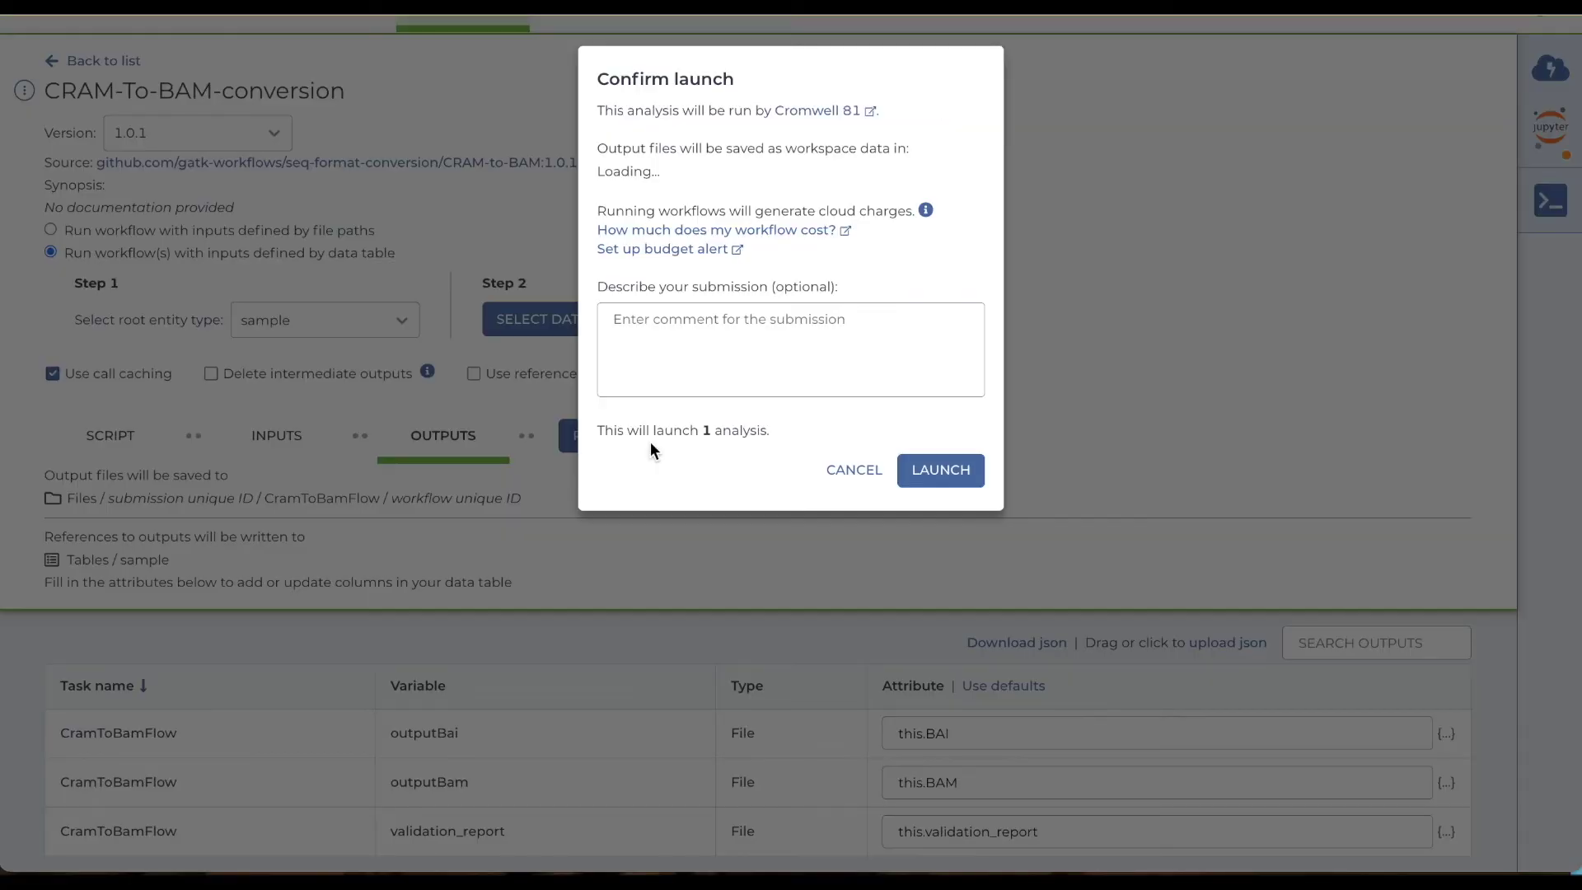
left_click(929, 475)
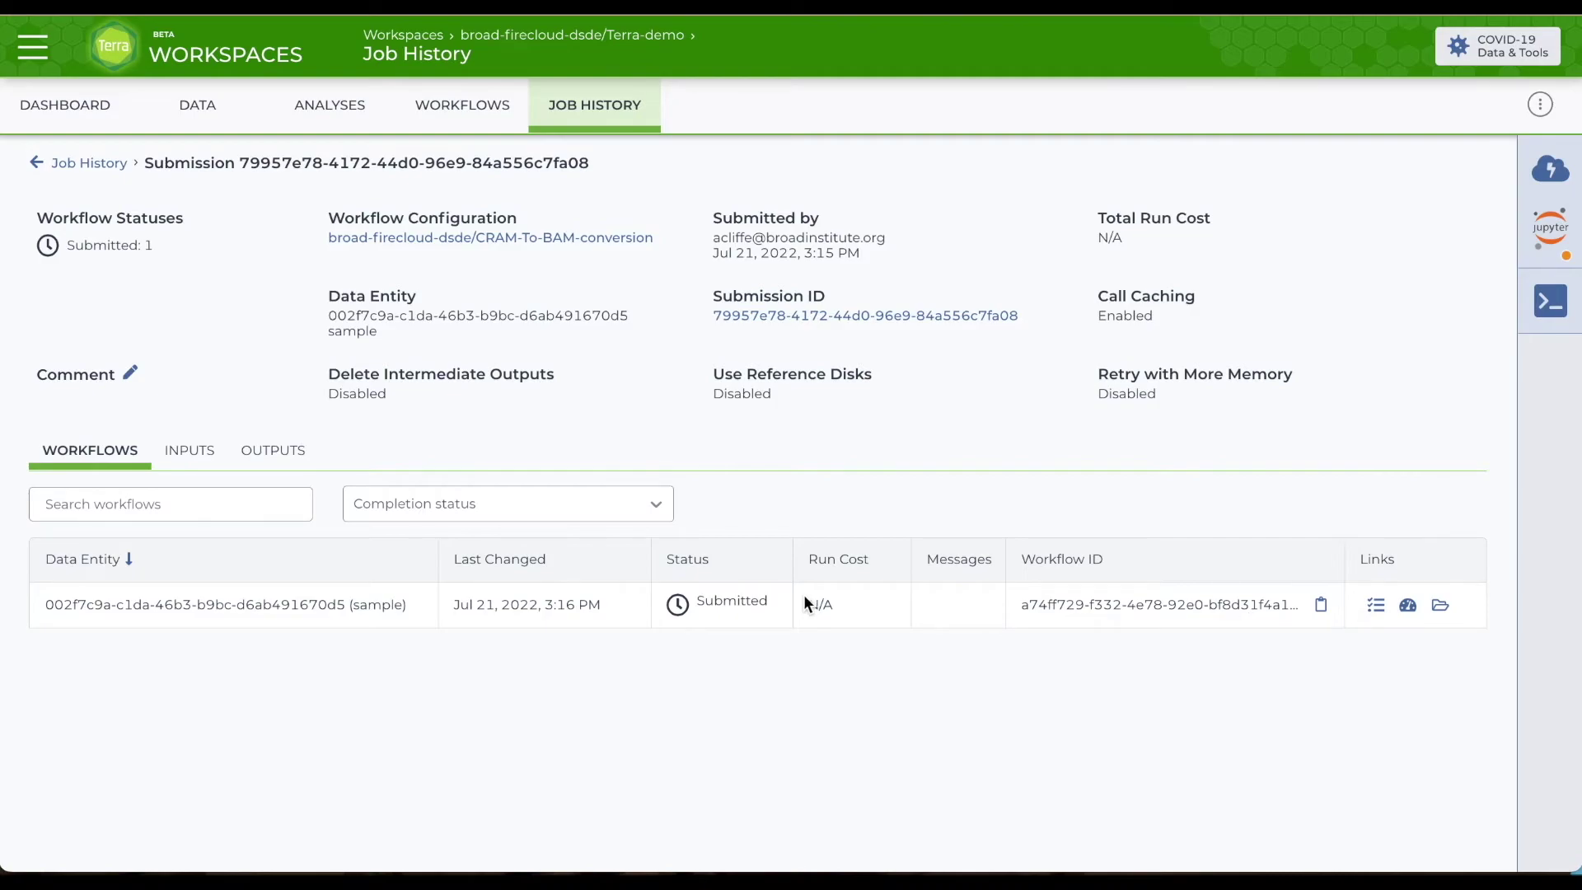
left_click(77, 164)
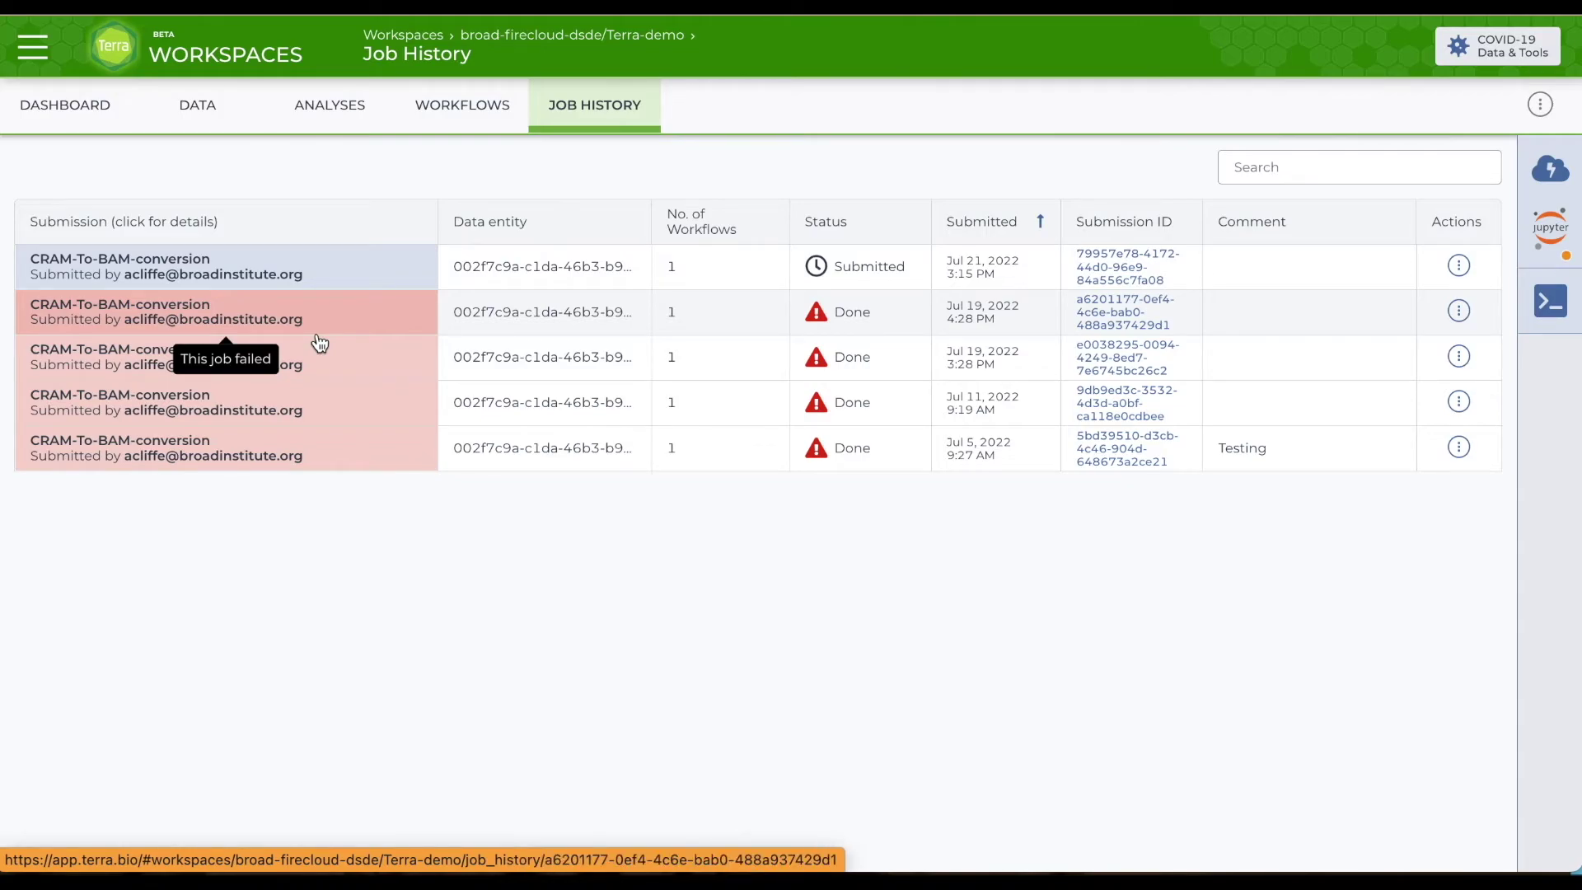
- Open the failed Jul 19 3:28 PM submission's workflow details in Job Manager
left_click(261, 358)
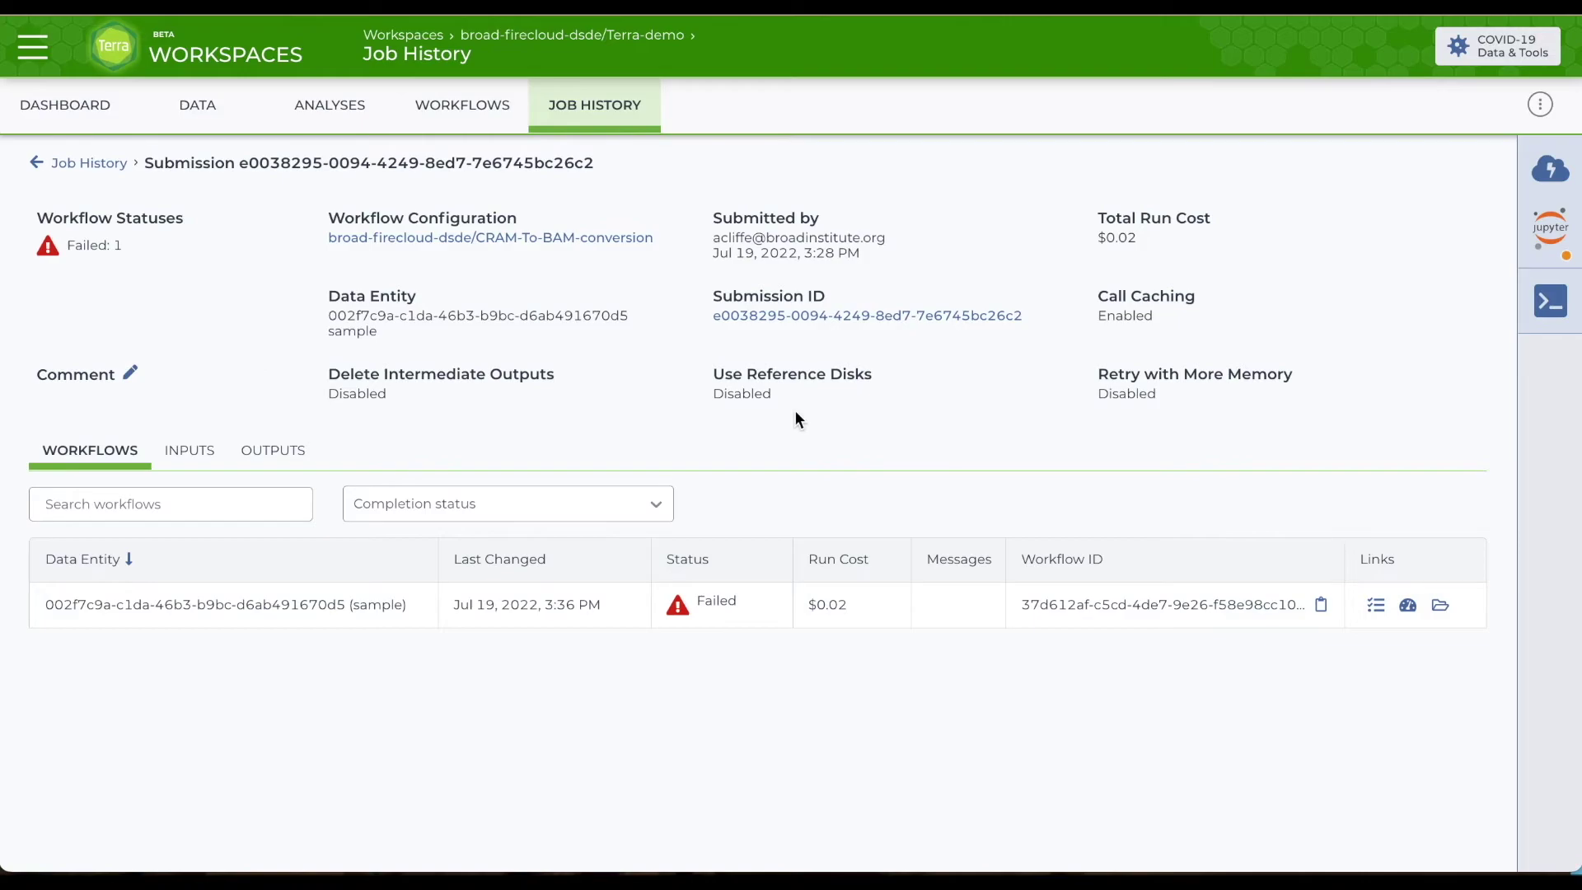
left_click(1376, 606)
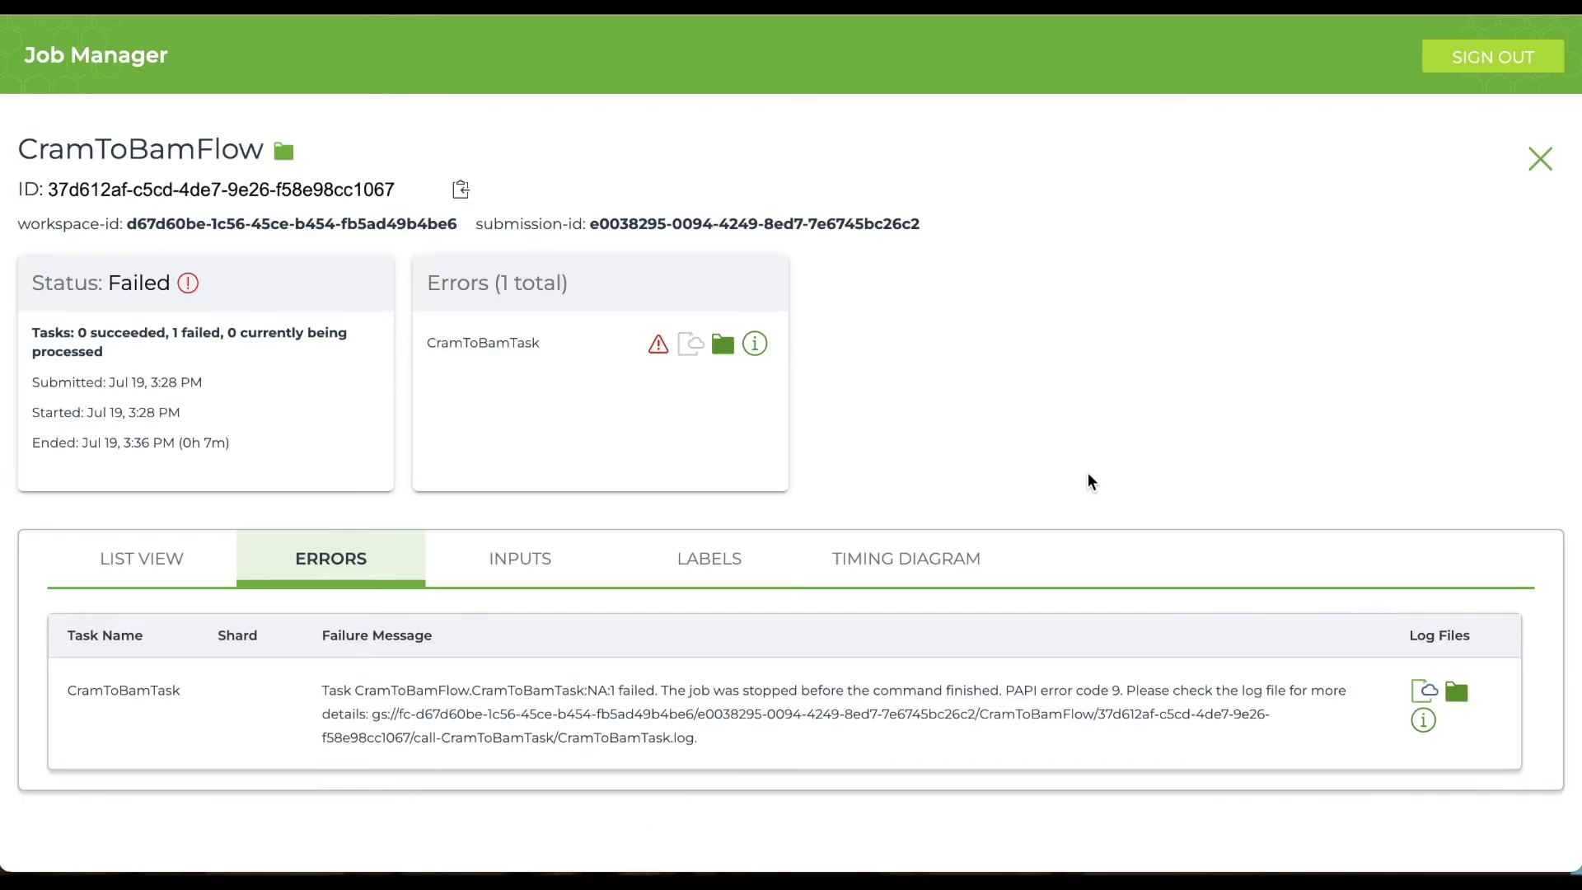
mouse_move(657, 352)
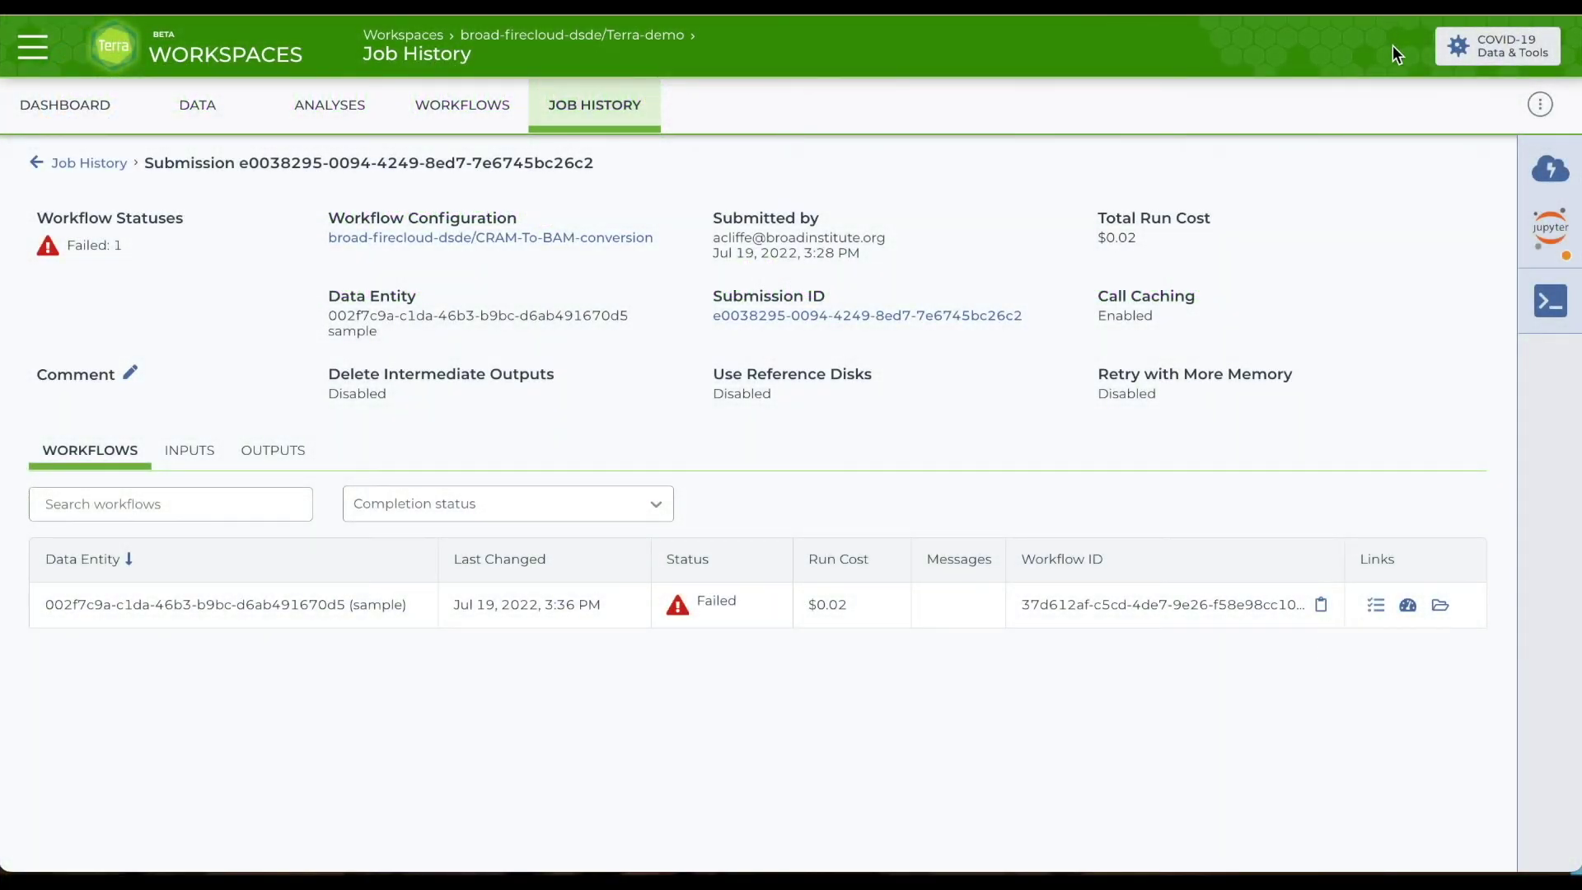
- Review the Terra-demo workspace's sharing settings, keeping the second collaborator as Reader, and cancel
left_click(102, 103)
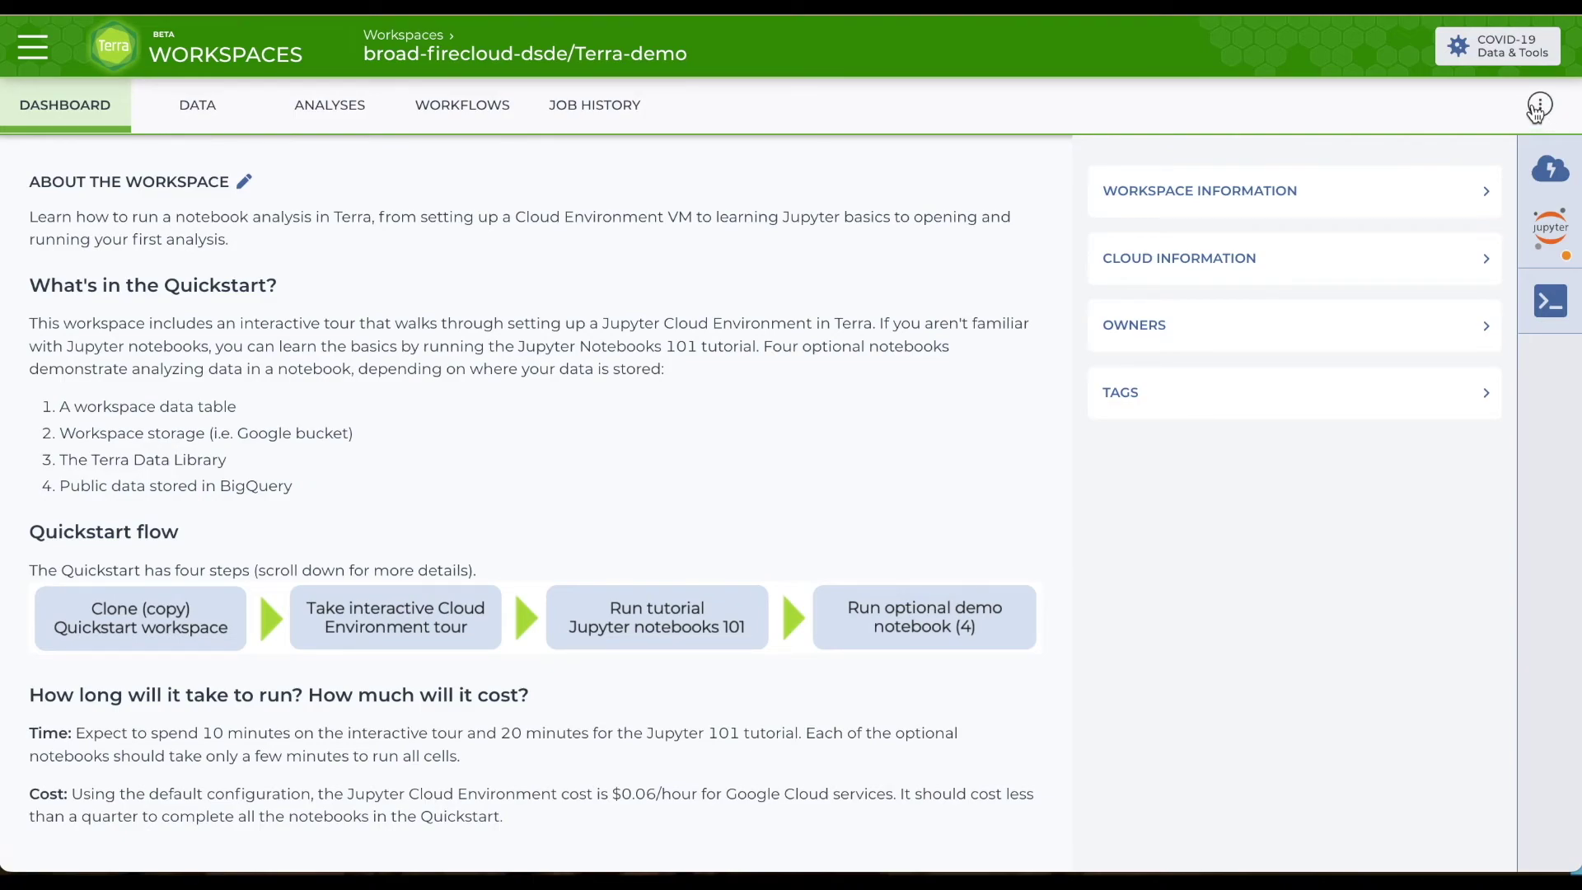
left_click(1535, 109)
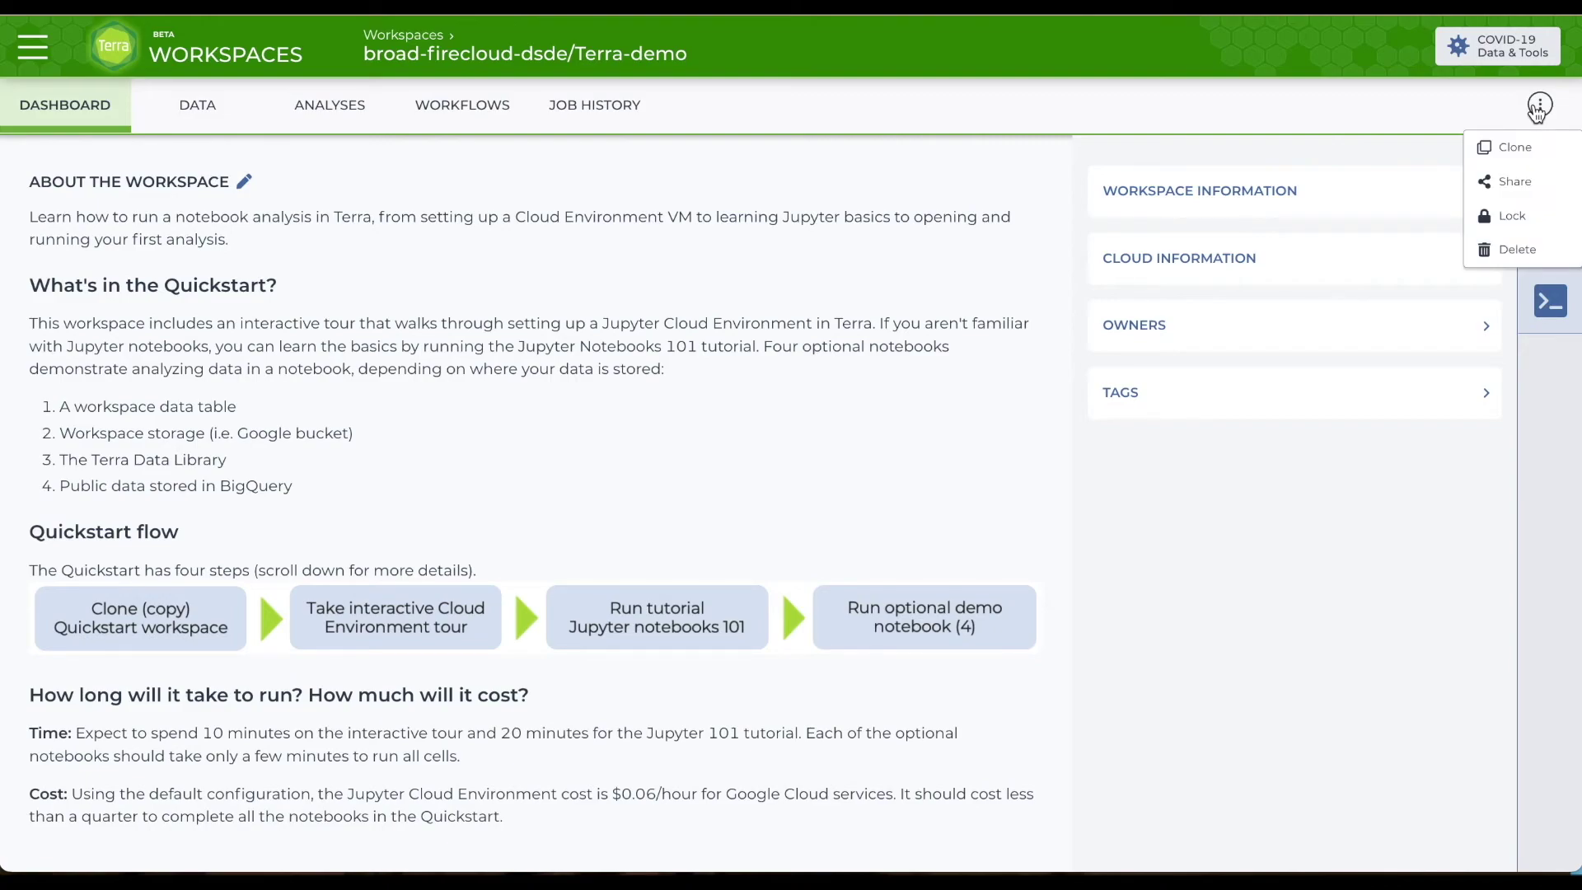
left_click(1515, 182)
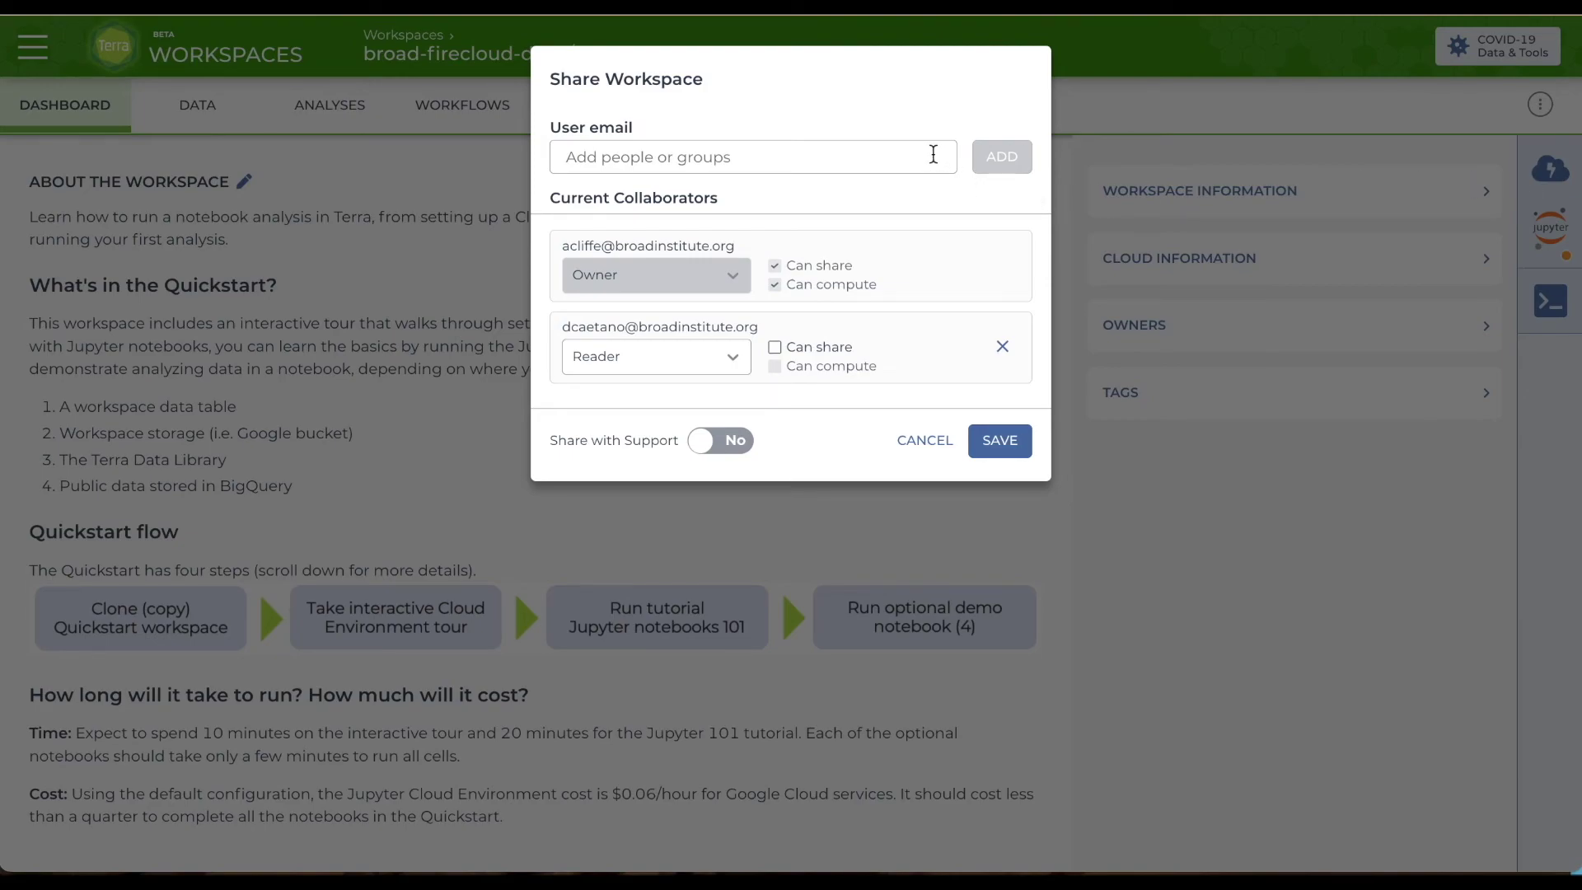
left_click(726, 362)
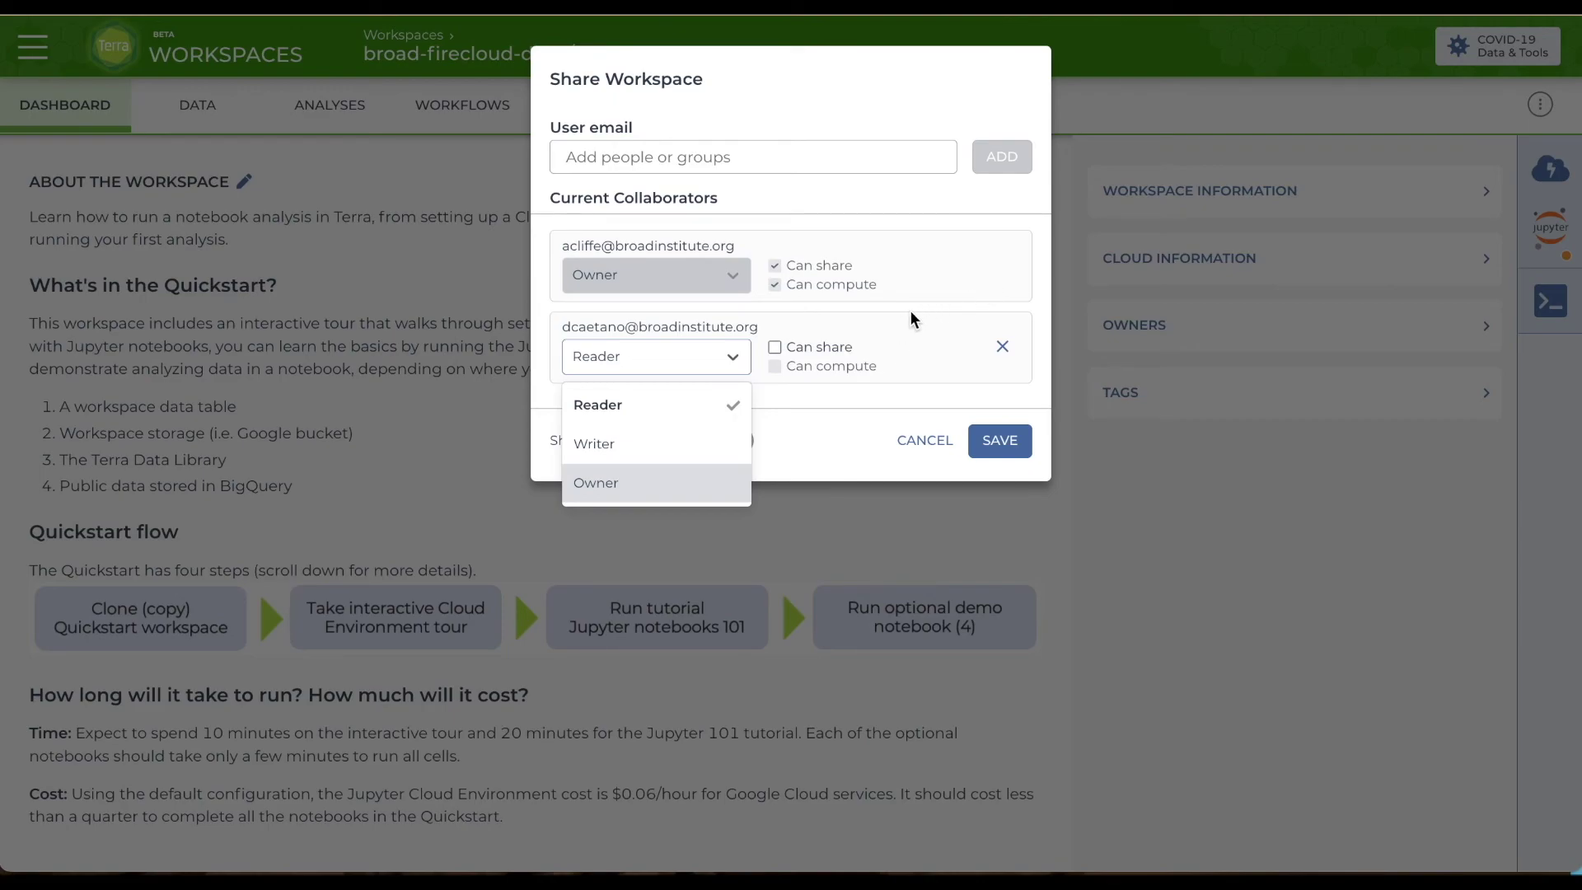
left_click(926, 326)
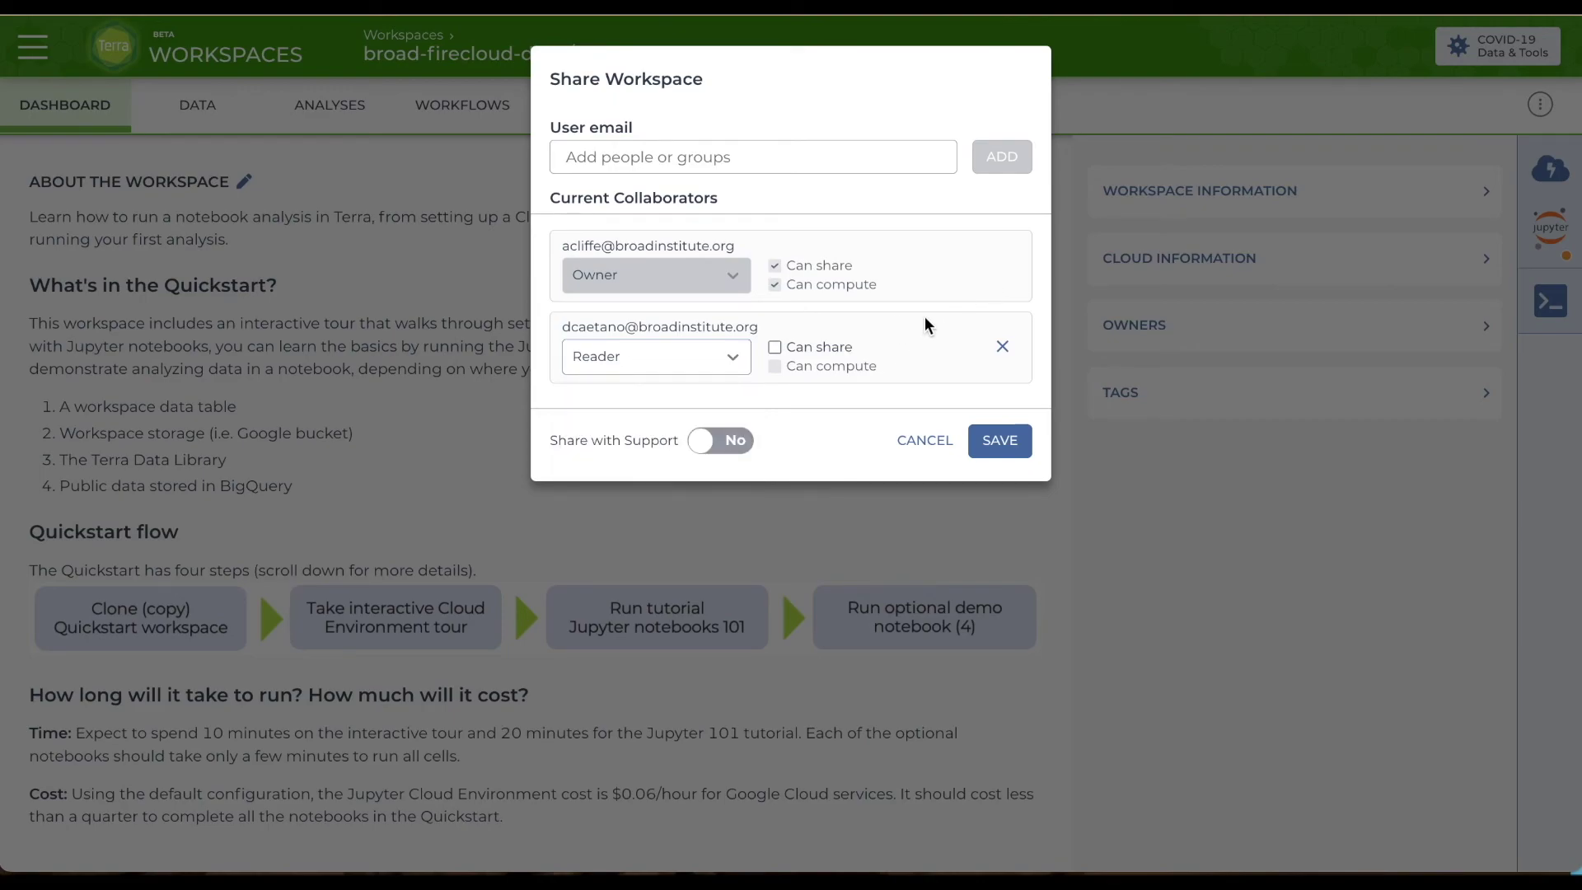
left_click(922, 441)
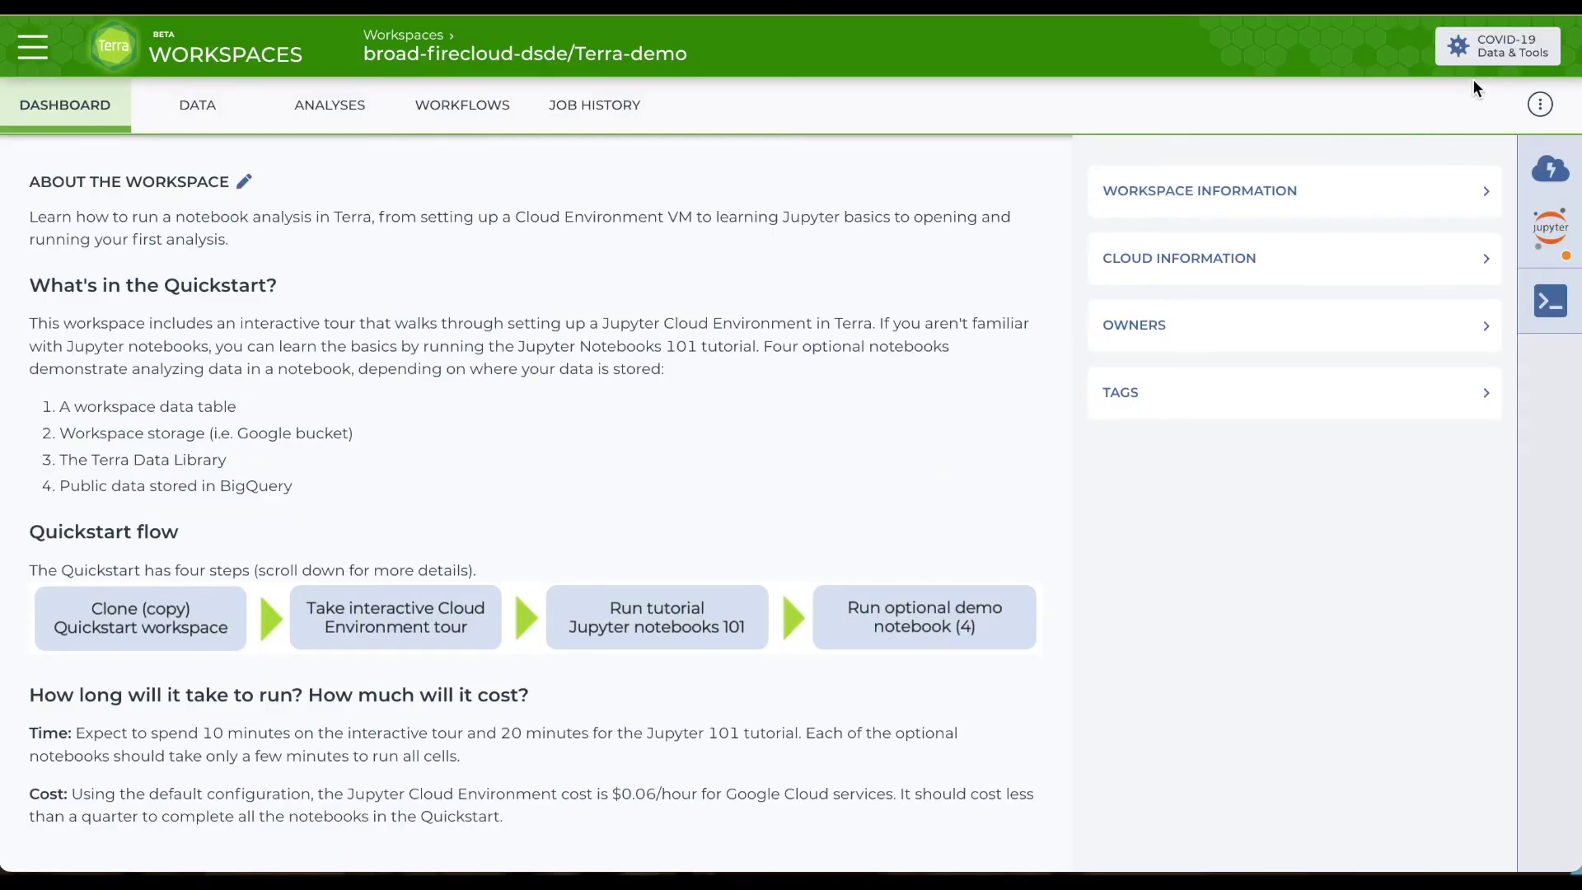
left_click(1546, 106)
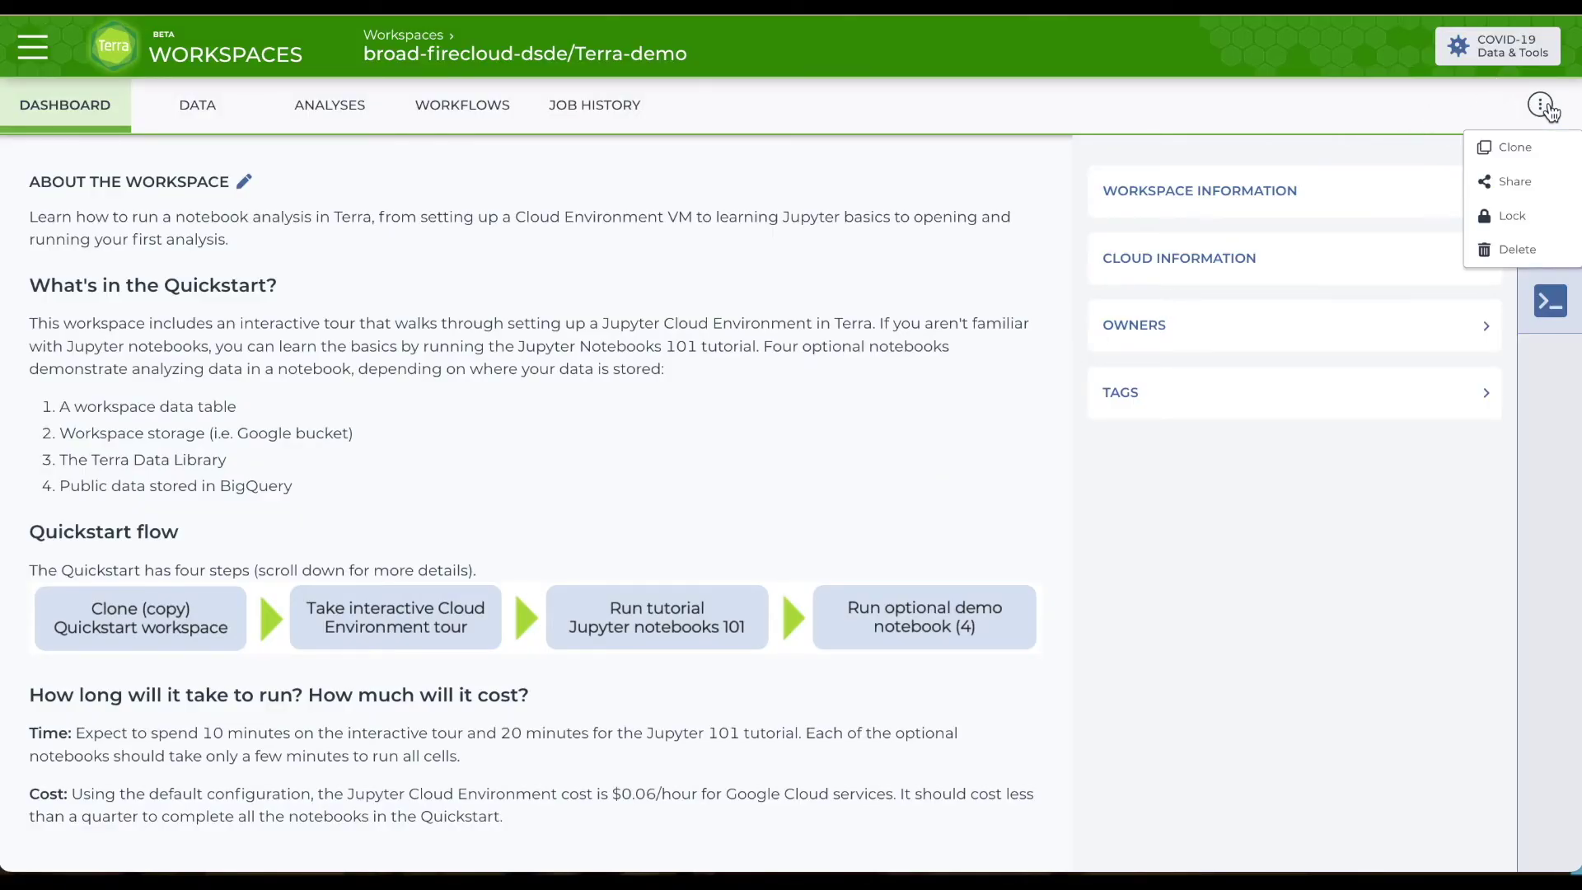
left_click(1529, 153)
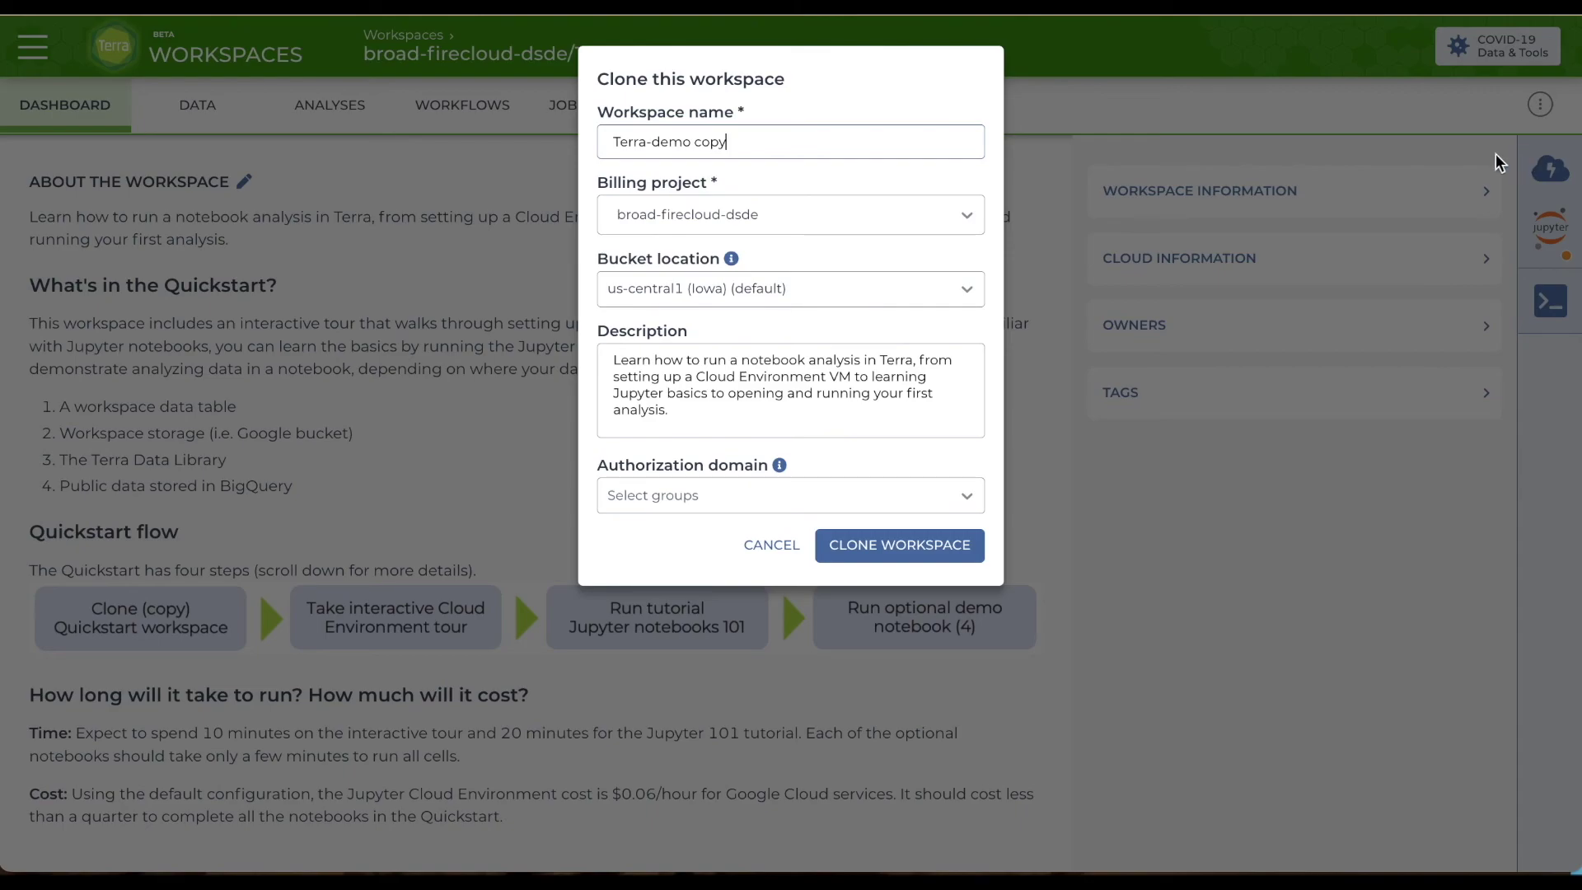
left_click(1435, 123)
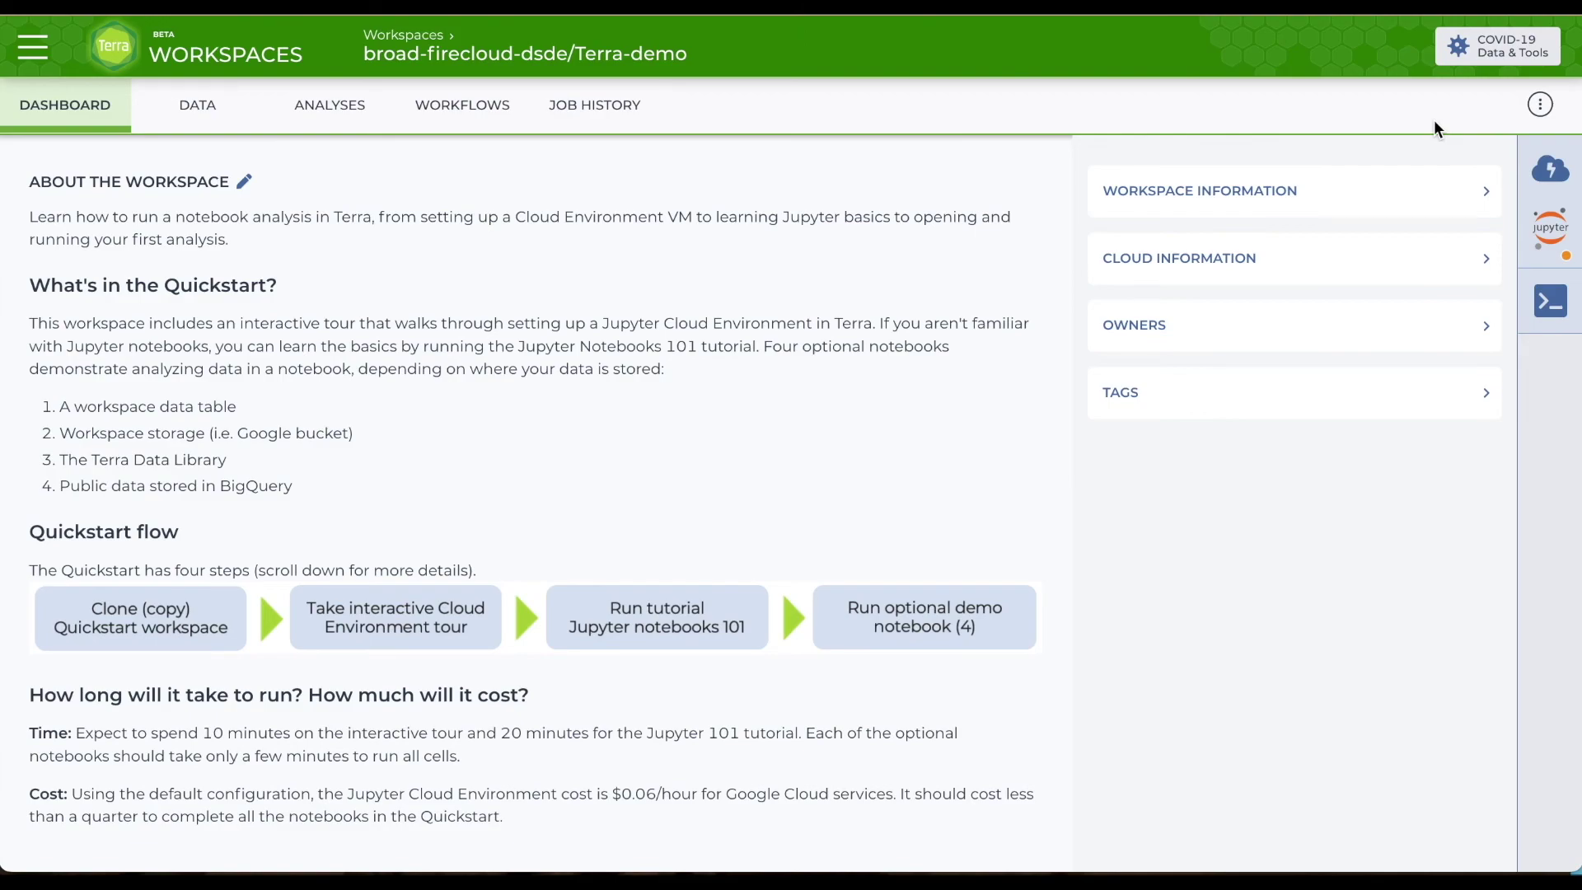
- Go to the Library's Showcase of Featured Workspaces
left_click(33, 47)
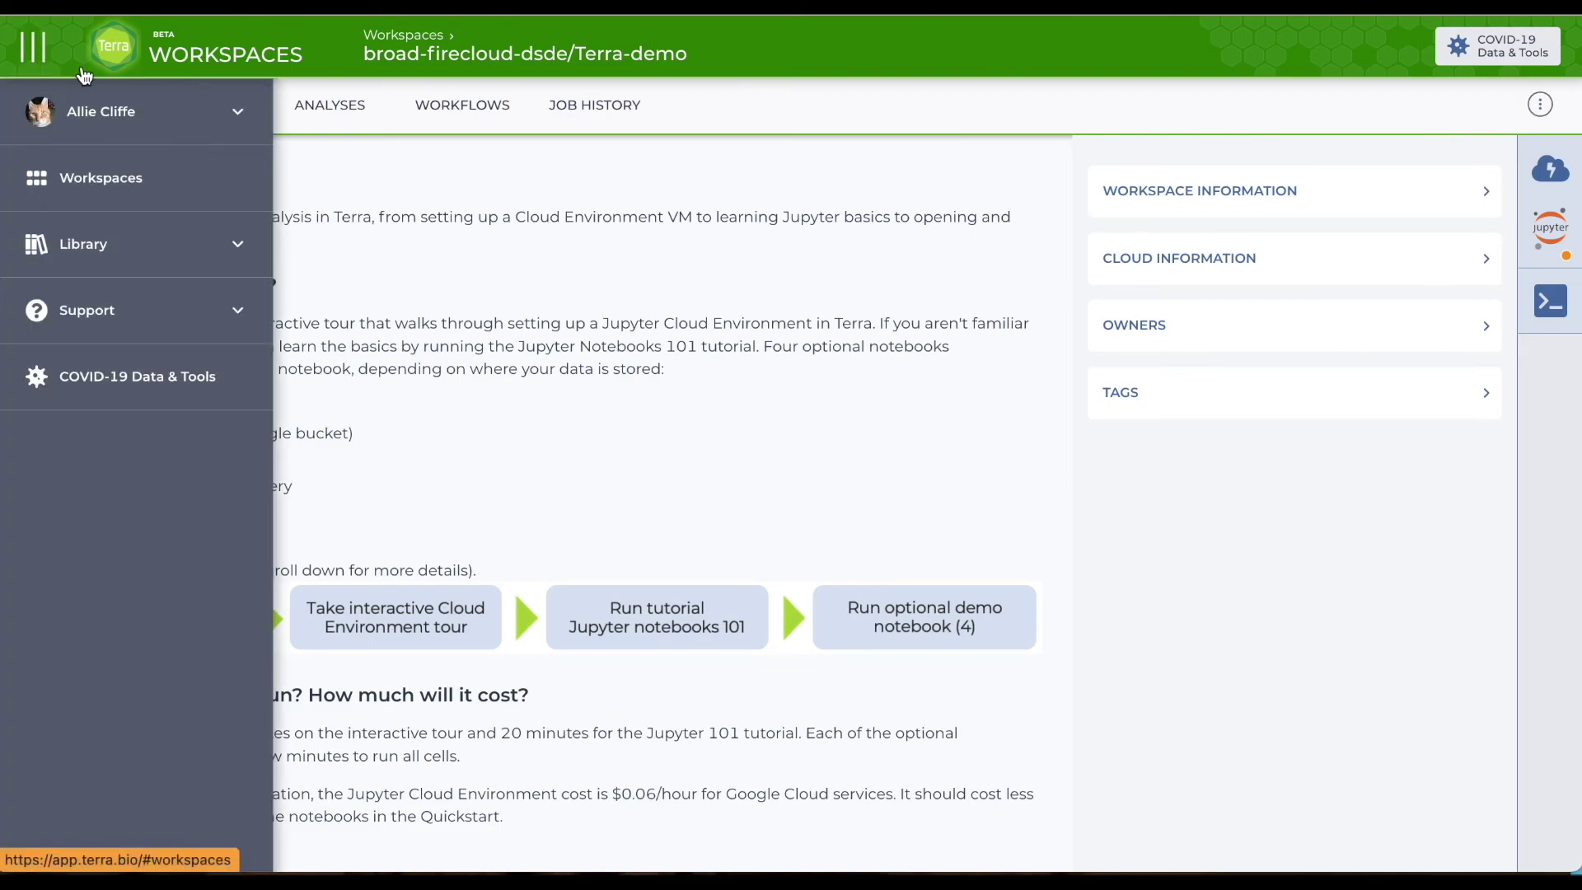
left_click(136, 239)
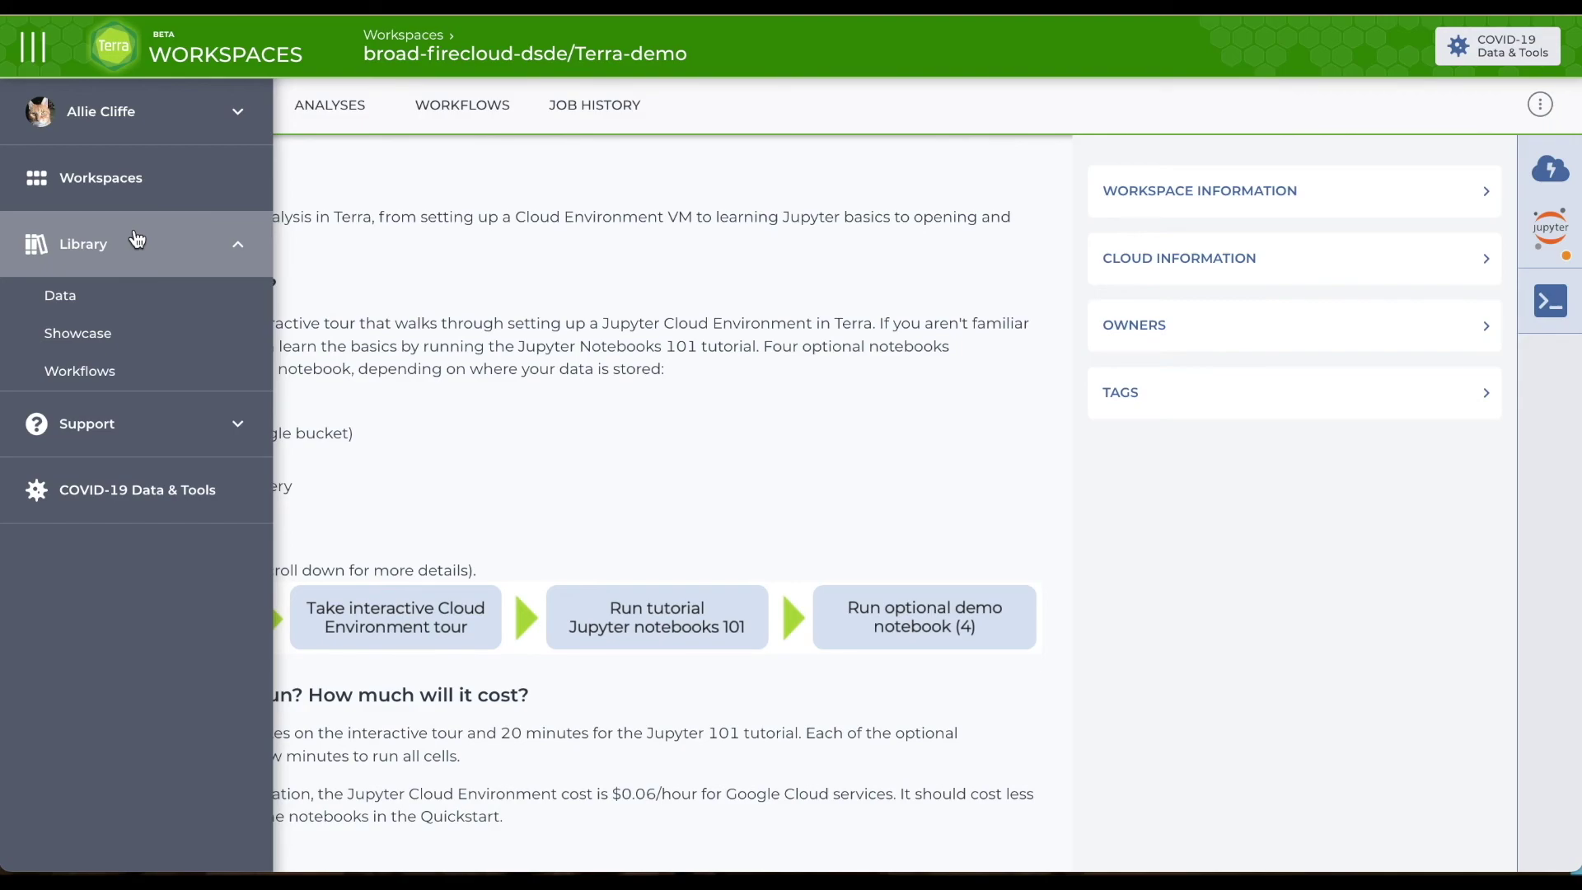
left_click(125, 334)
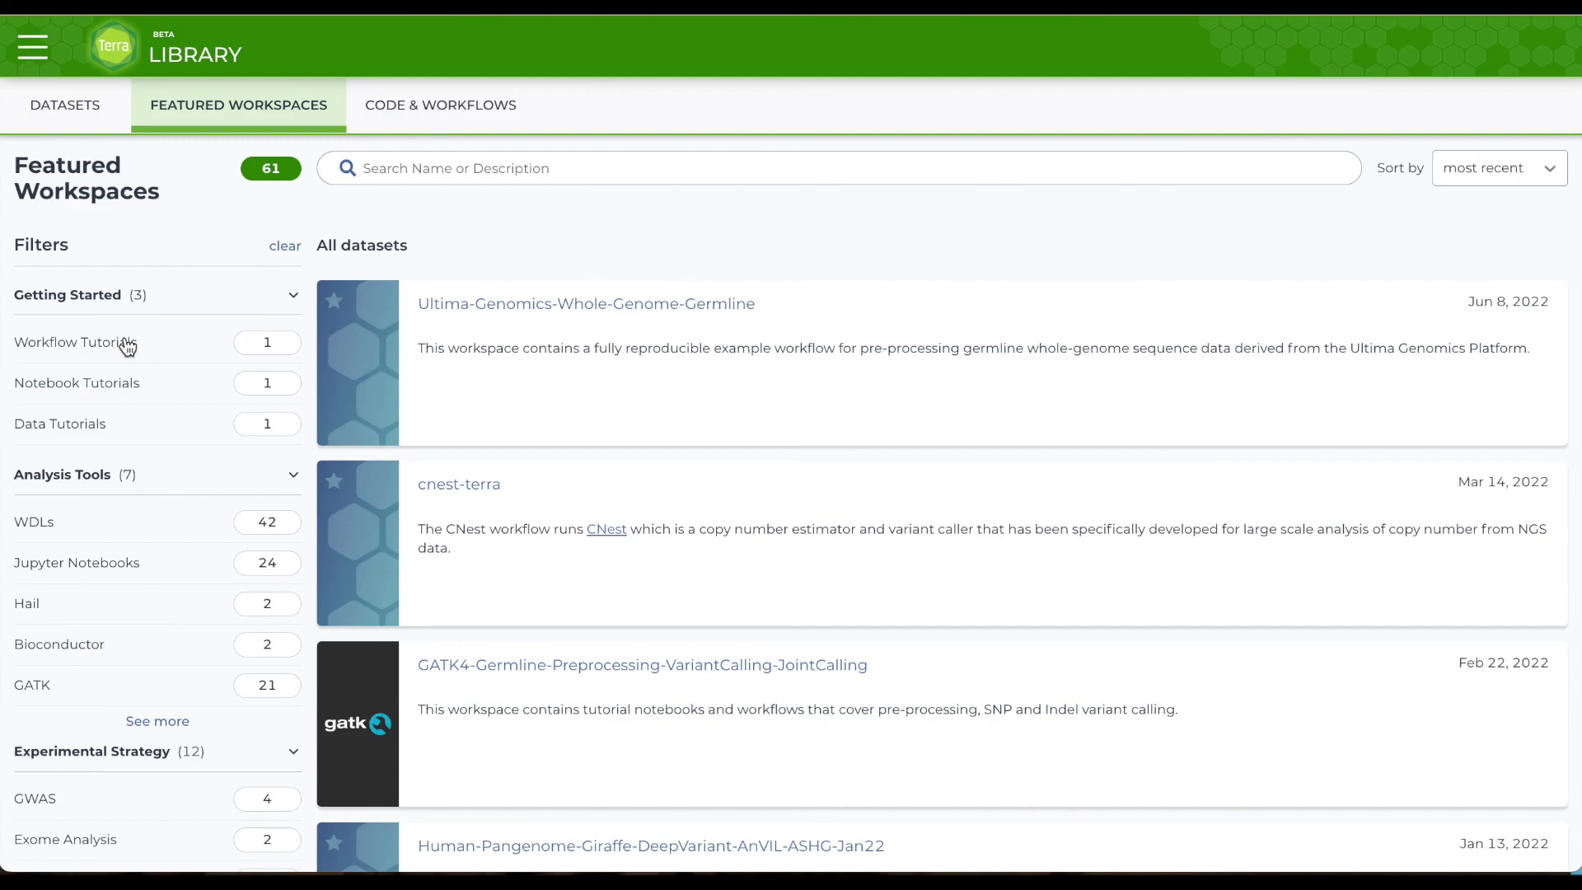
- Filter Featured Workspaces to Exome Analysis alone, deselecting GWAS
scroll(49, 741, "down", 1)
left_click(43, 711)
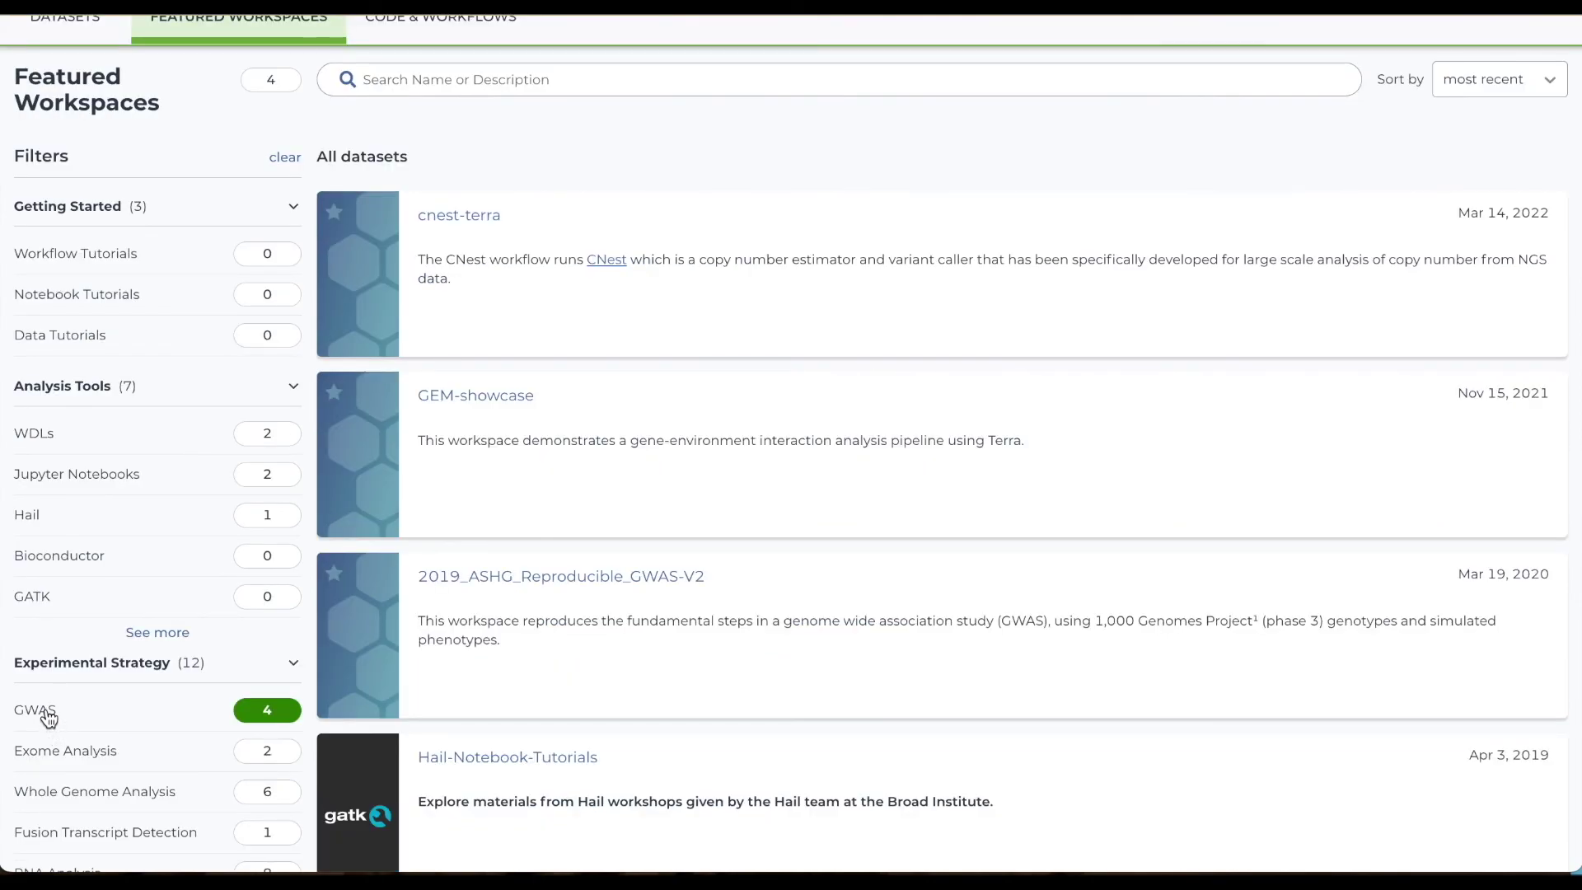
left_click(46, 754)
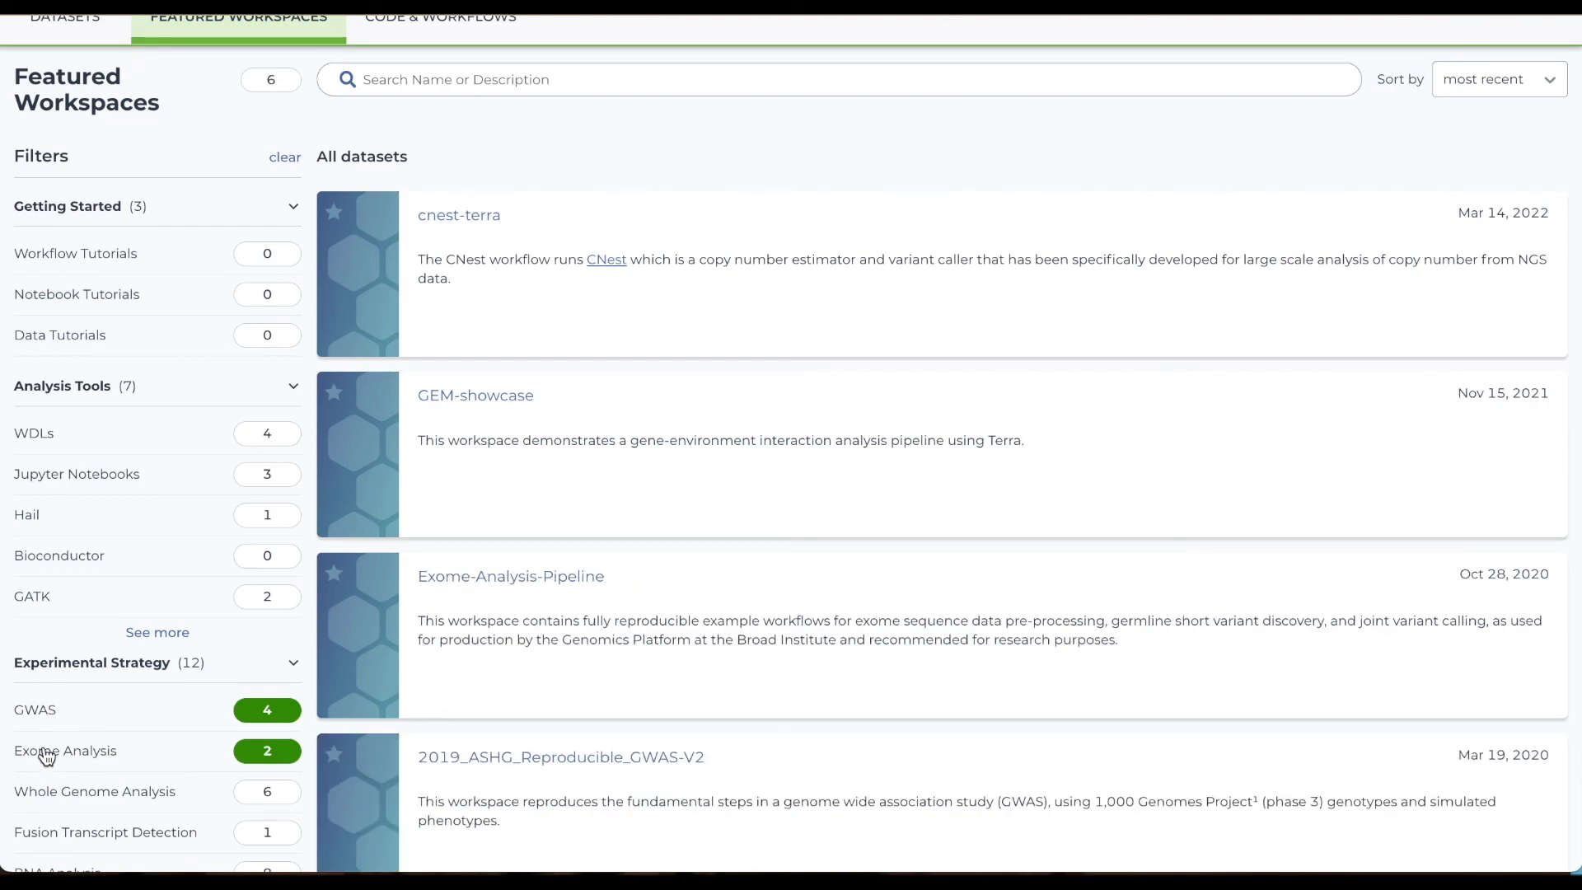
left_click(268, 713)
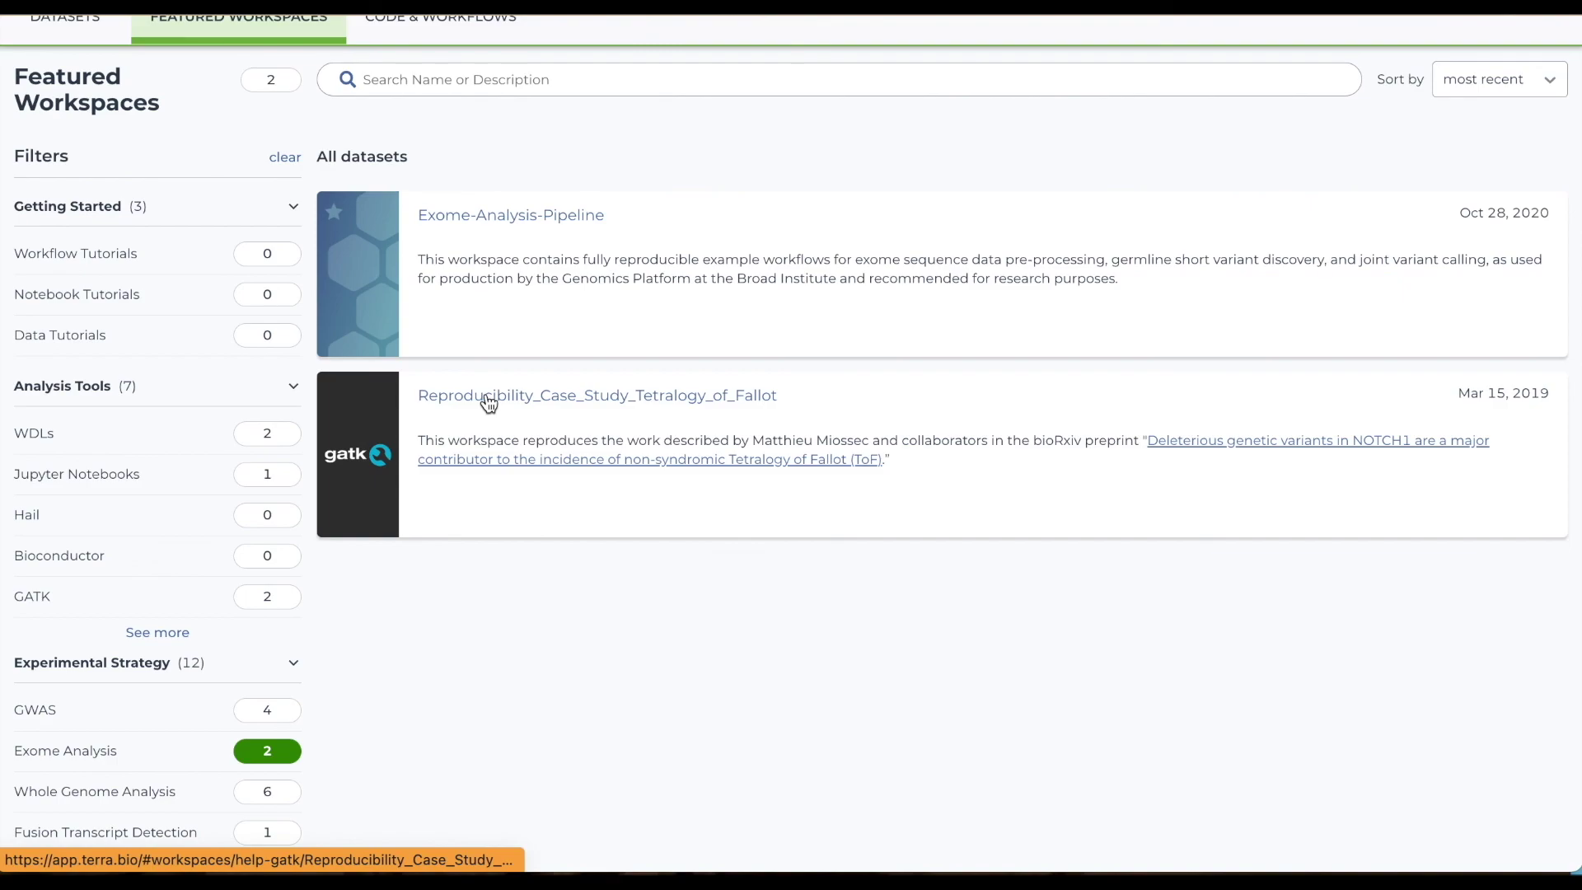